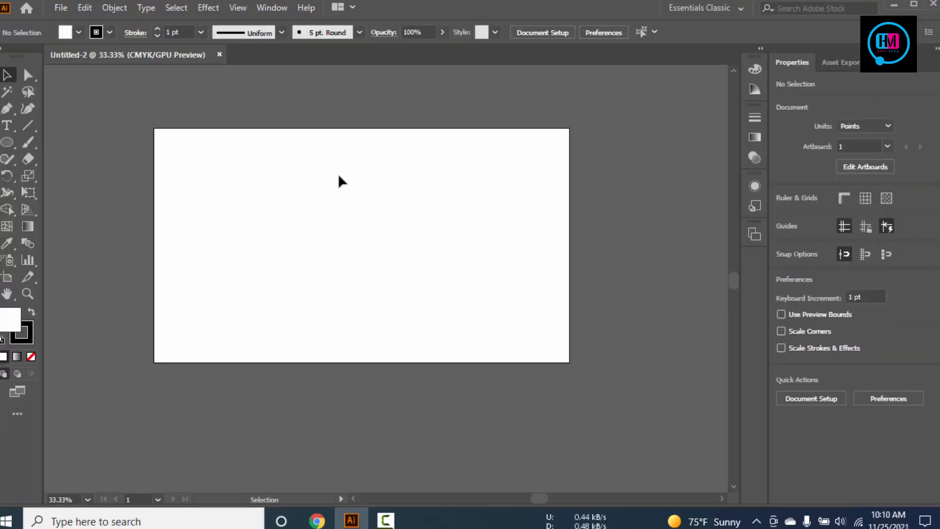
# Draw a tall narrow ellipse about 63 pt wide and 184 pt high on the artboard and remove its stroke.
pyautogui.keyDown('alt'); pyautogui.scroll(1, 339, 176); pyautogui.keyUp('alt')
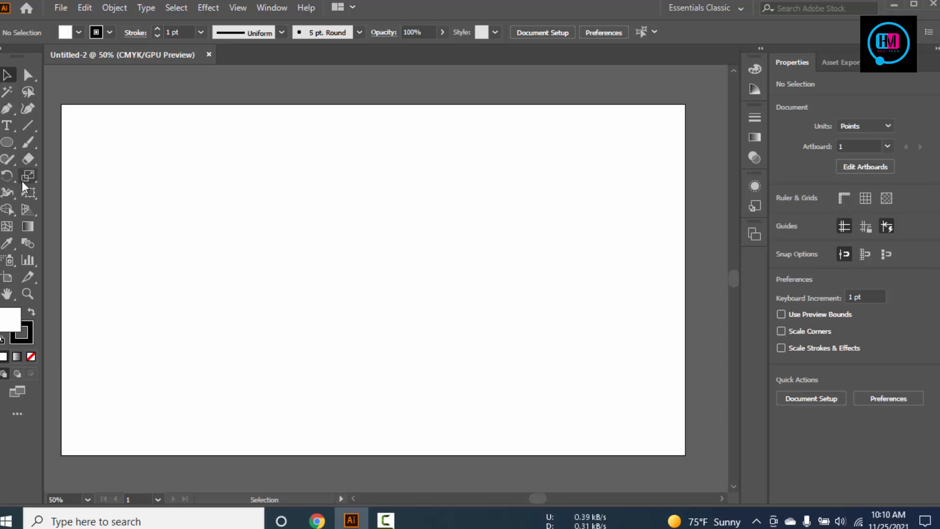
pyautogui.click(7, 142)
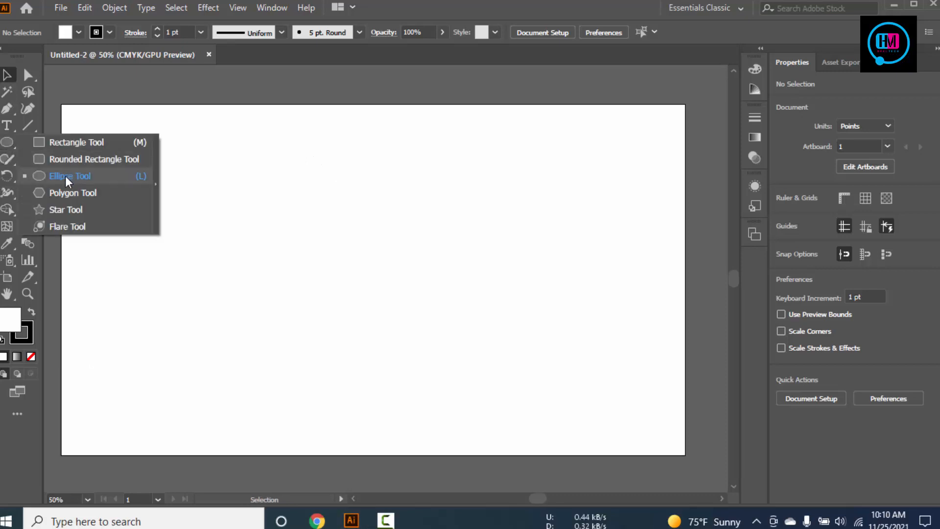
pyautogui.click(65, 176)
pyautogui.moveTo(241, 160); pyautogui.dragTo(272, 250)
pyautogui.click(104, 32)
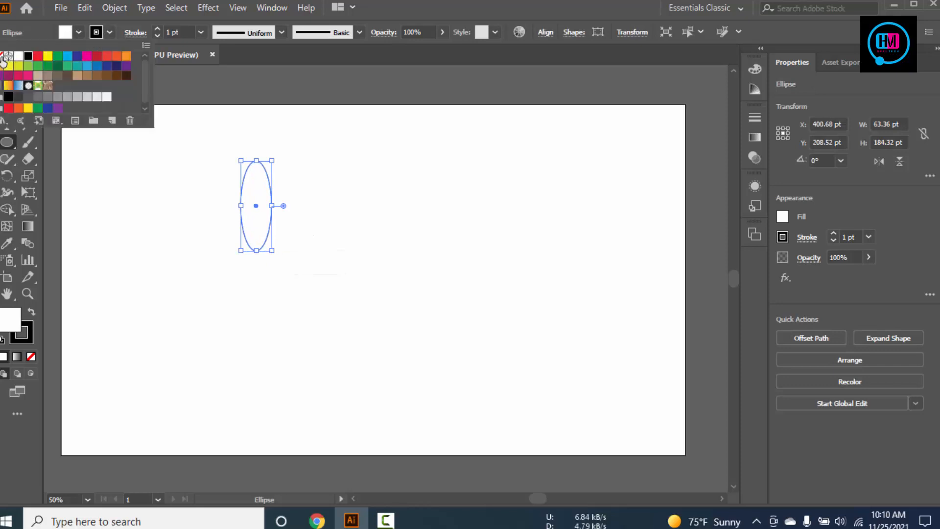
pyautogui.click(3, 56)
# Fill the ellipse with bright red and move it right to about X 543 pt.
pyautogui.doubleClick(7, 320)
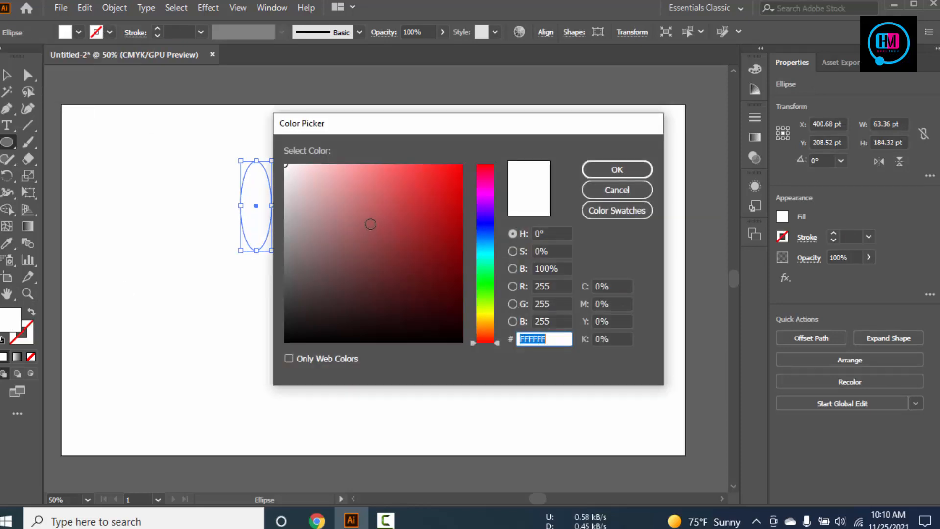
pyautogui.moveTo(440, 169); pyautogui.dragTo(460, 165)
pyautogui.click(587, 164)
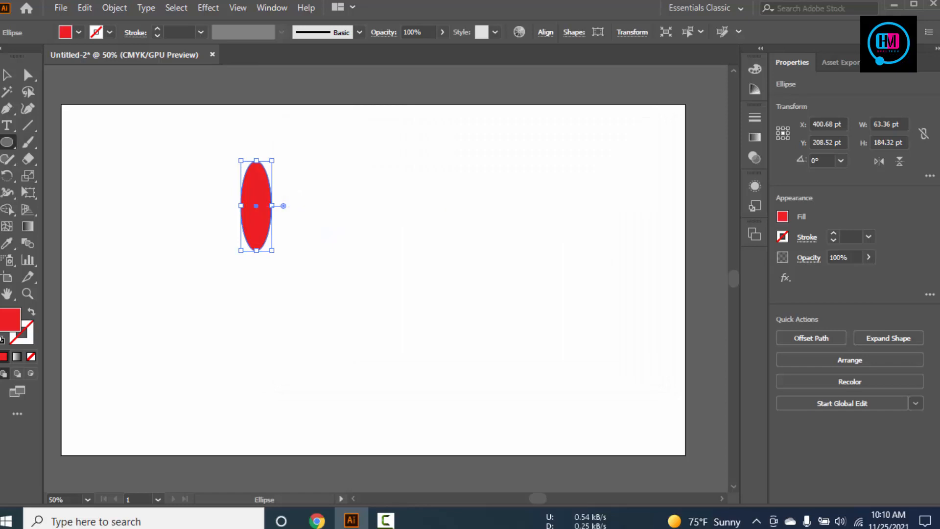
pyautogui.press('v')
pyautogui.moveTo(263, 189); pyautogui.dragTo(334, 189)
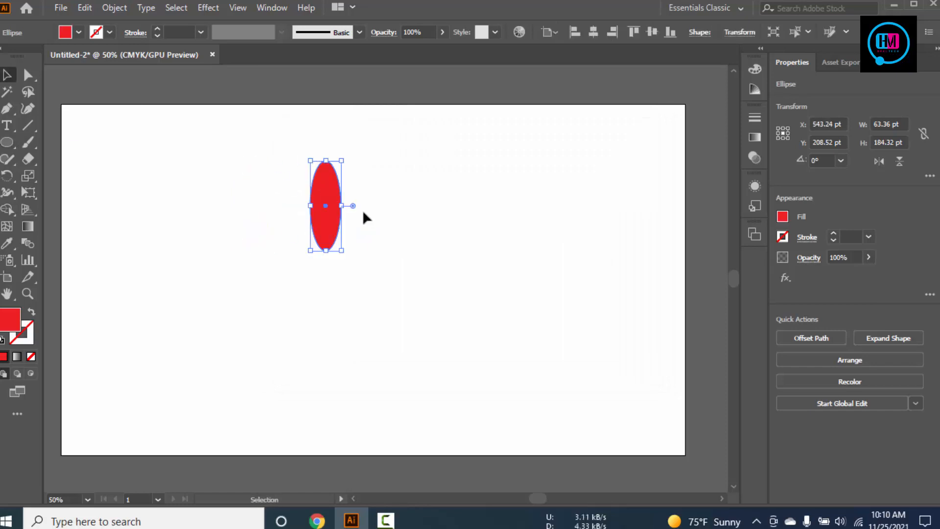
# Set up a Transform effect on the ellipse with a 21° rotation about its bottom centre and 16 copies, with the preview on.
pyautogui.click(209, 8)
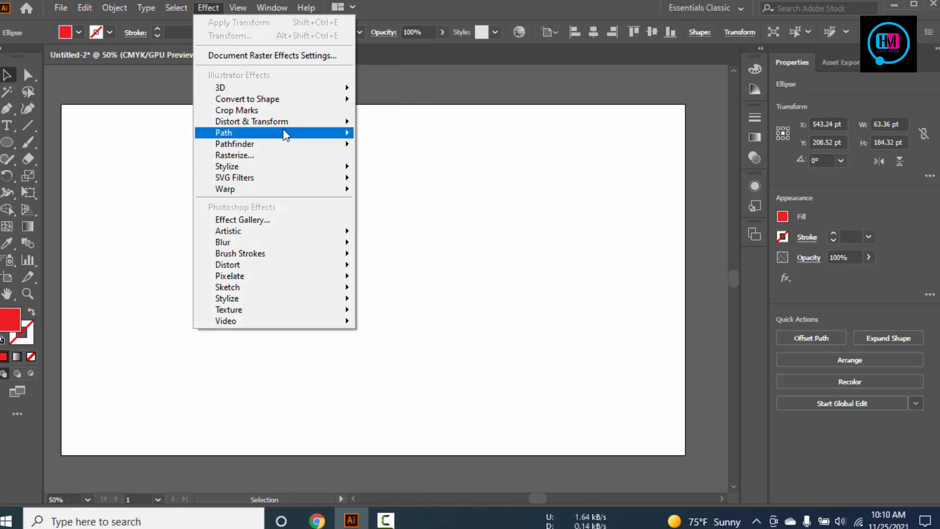
pyautogui.moveTo(289, 121)
pyautogui.click(403, 170)
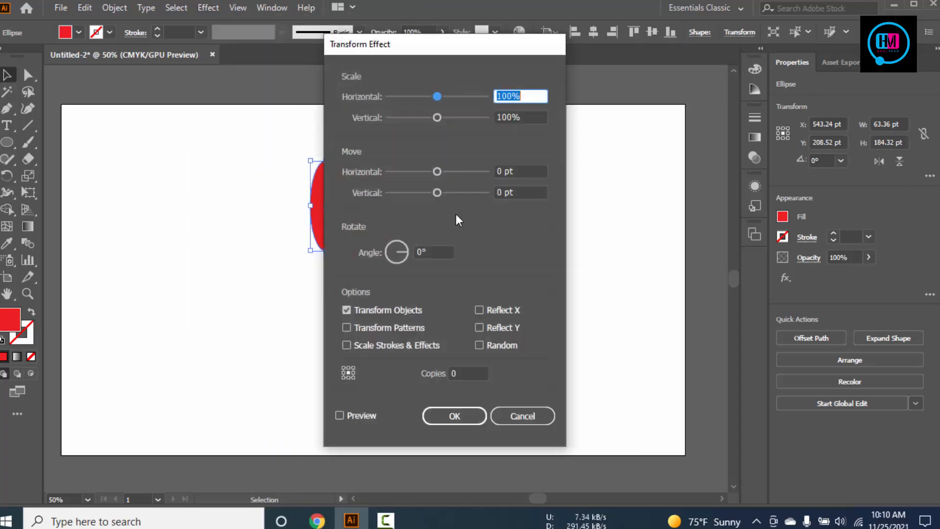
pyautogui.moveTo(440, 48); pyautogui.dragTo(553, 45)
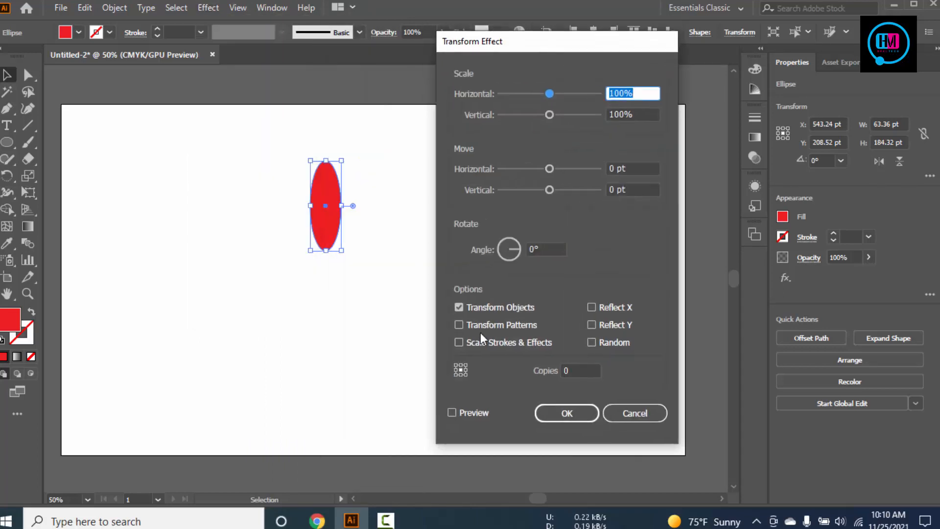
pyautogui.click(451, 412)
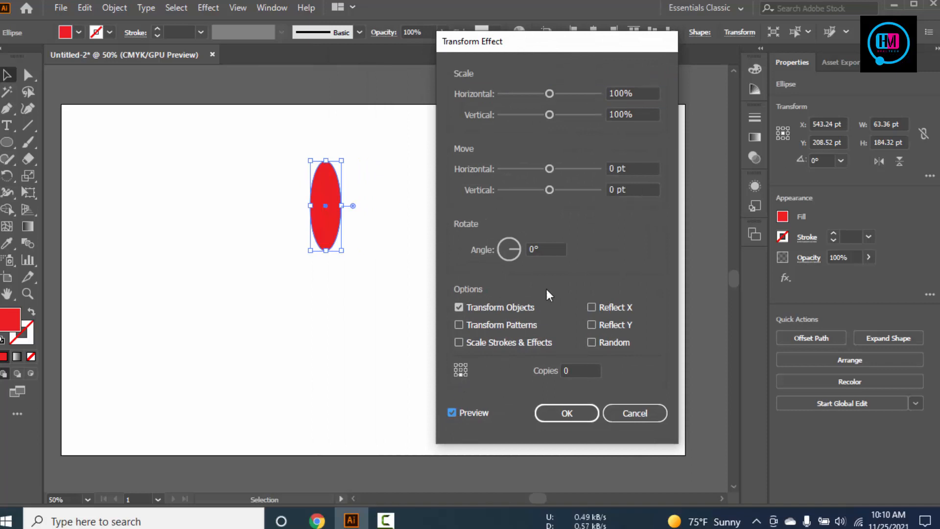
pyautogui.click(552, 249)
pyautogui.write('21')
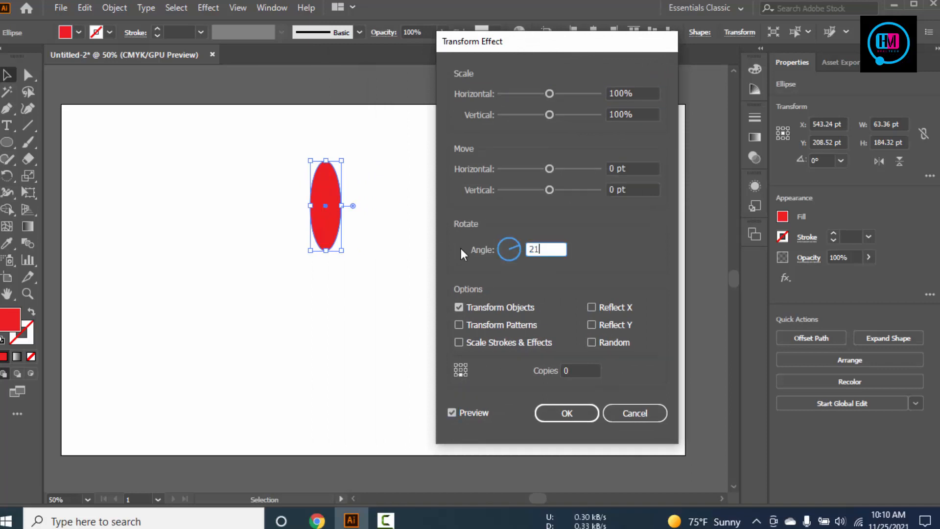
pyautogui.click(587, 369)
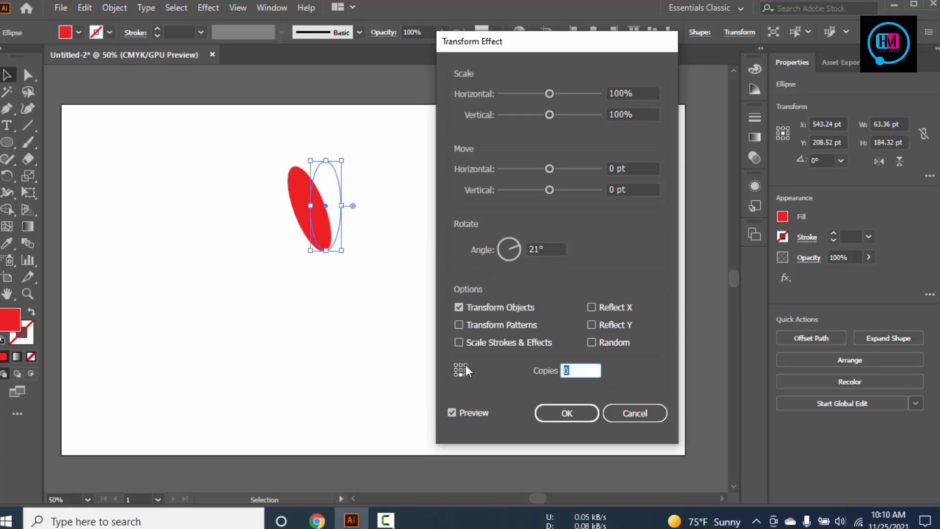
pyautogui.write('16')
pyautogui.click(463, 409)
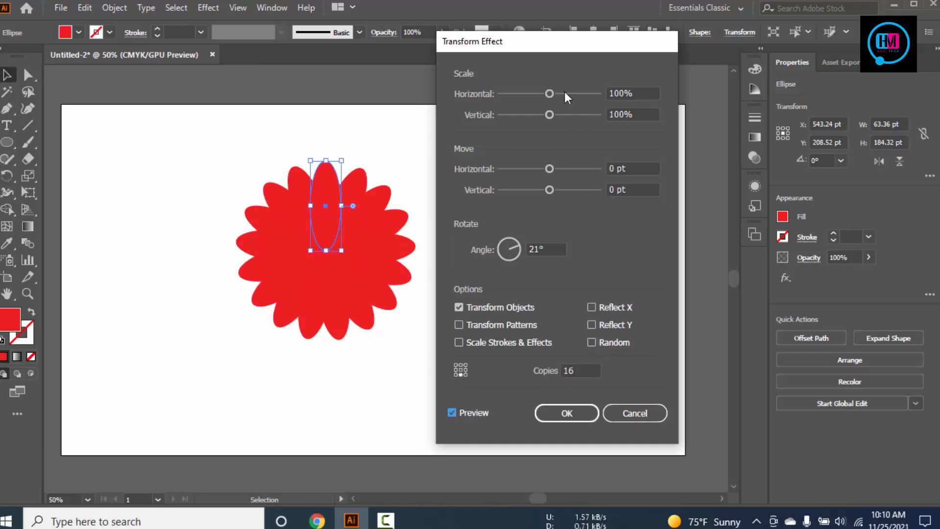
# Try larger rotation angles up to 42° in the Transform effect to compare the petal arrangements.
pyautogui.click(512, 251)
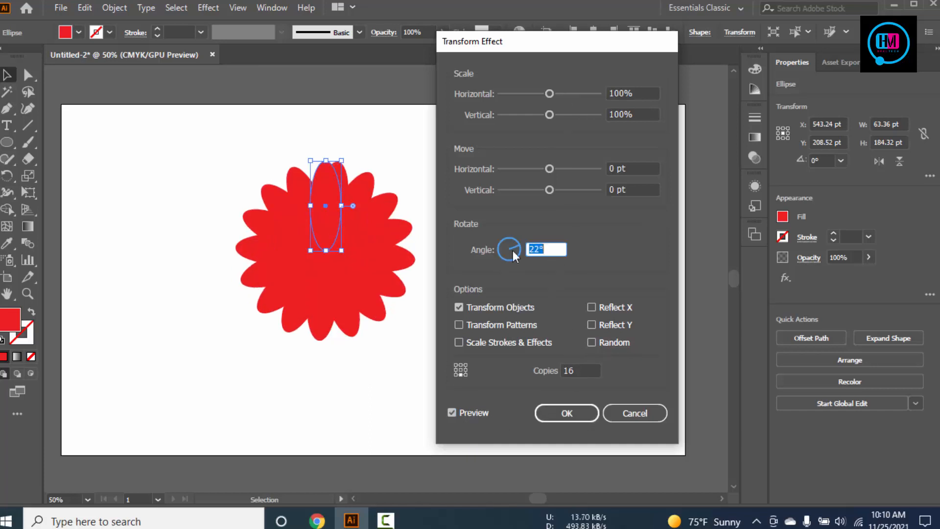
pyautogui.hotkey('shift', 'Up')
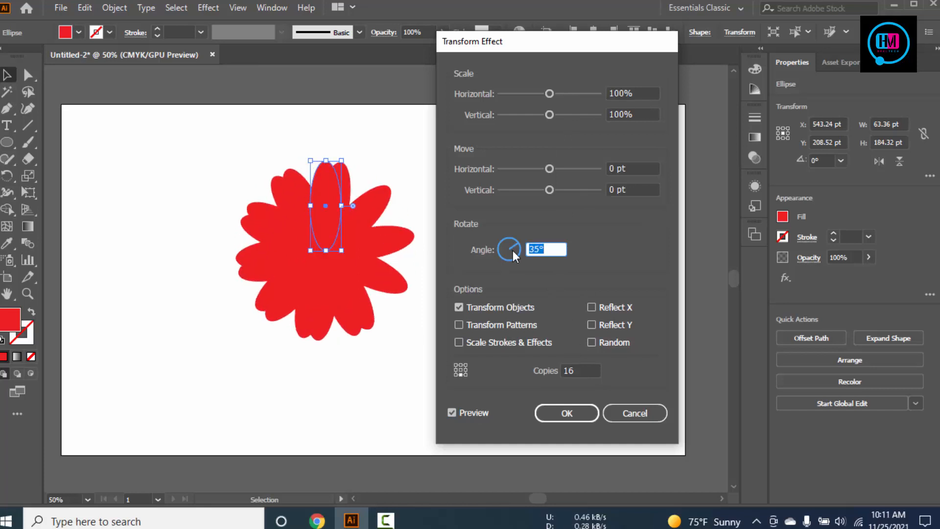
pyautogui.press('Up')
pyautogui.press('Up')
pyautogui.press('Up')
pyautogui.press('Up')
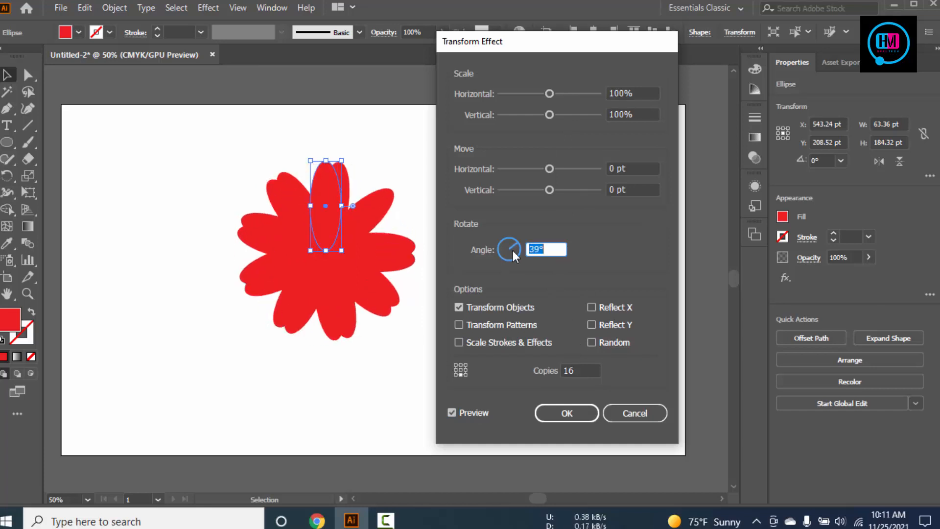
pyautogui.press('Up')
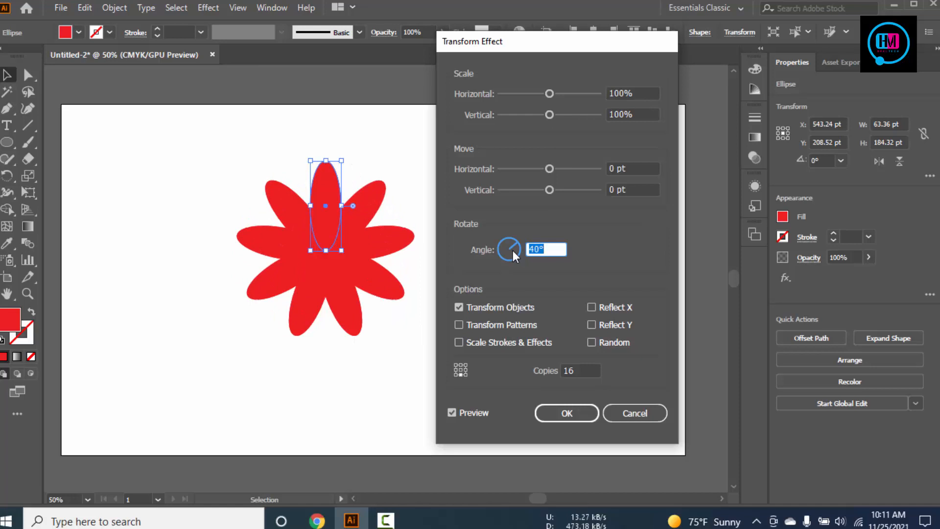
pyautogui.press('Up')
pyautogui.press('Up')
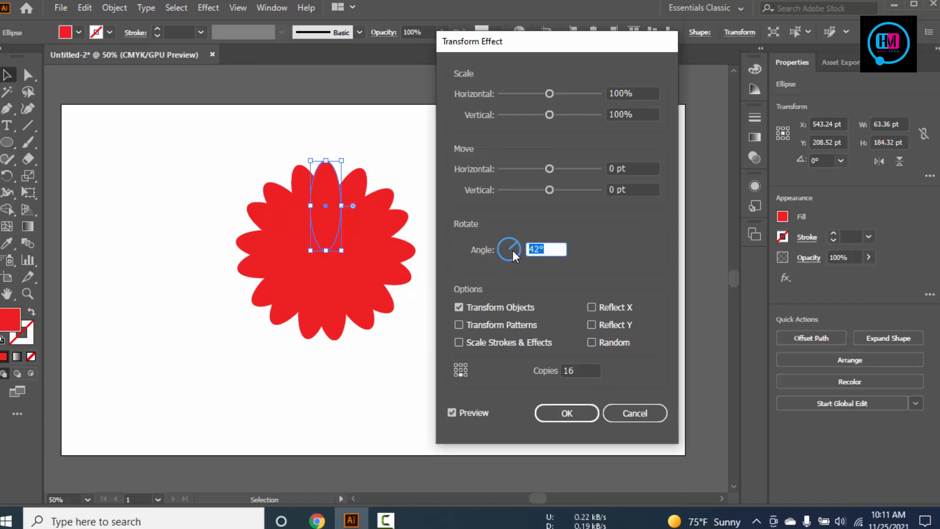
# Apply the Transform effect with a 21° angle and move the resulting flower to the right half of the artboard.
pyautogui.write('21')
pyautogui.click(557, 413)
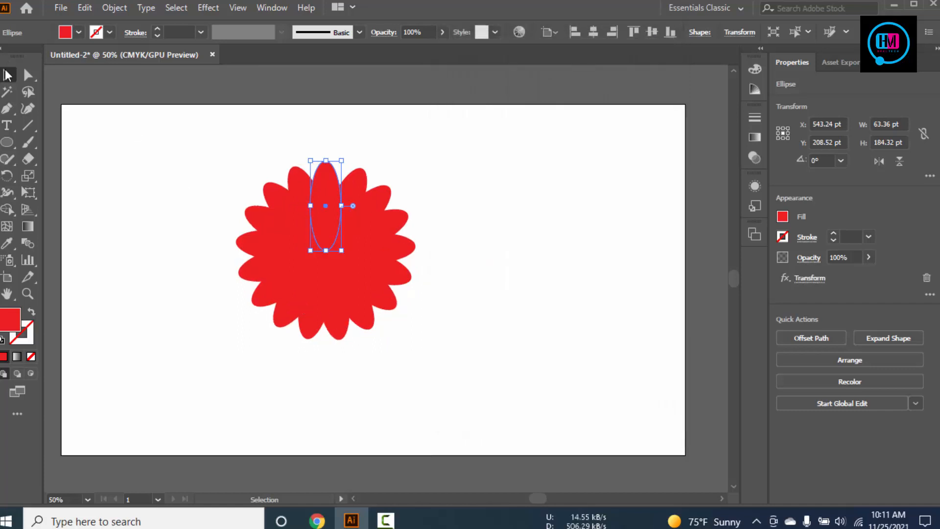
pyautogui.click(136, 131)
pyautogui.click(325, 241)
pyautogui.moveTo(325, 240); pyautogui.dragTo(502, 246)
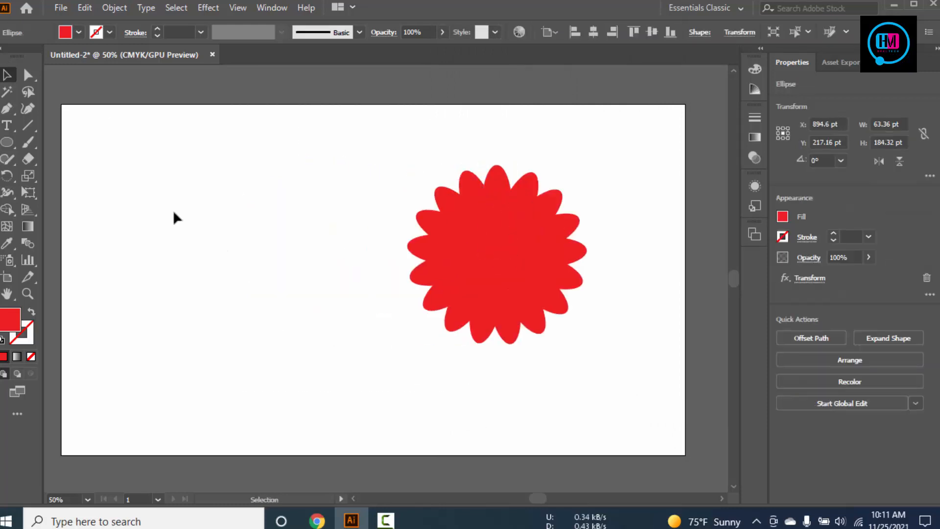
# Draw a slimmer ellipse about 42 pt wide and 197 pt high to the left of the flower.
pyautogui.click(173, 210)
pyautogui.click(7, 142)
pyautogui.moveTo(218, 165); pyautogui.dragTo(238, 261)
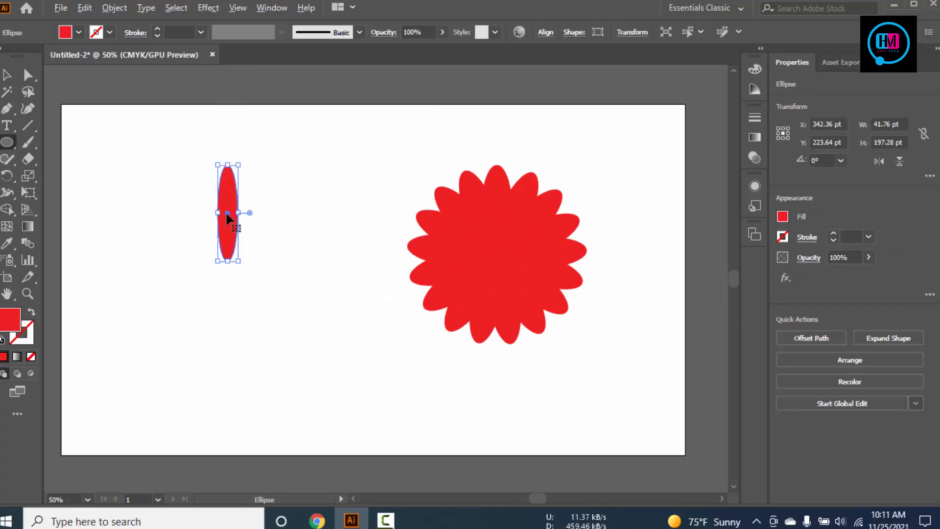
# Create a rotated copy of the slim ellipse around its bottom end, using an angle of 360/16.
pyautogui.click(7, 175)
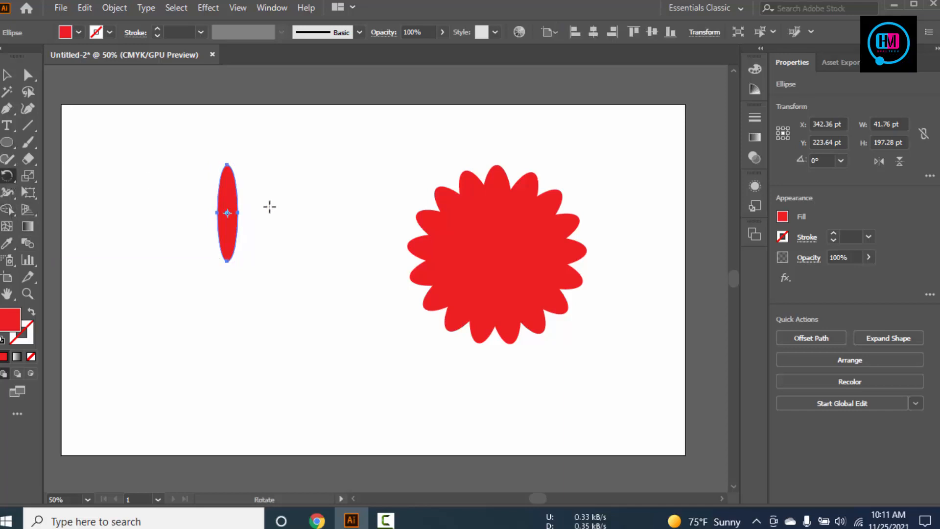
pyautogui.keyDown('alt'); pyautogui.click(226, 260); pyautogui.keyUp('alt')
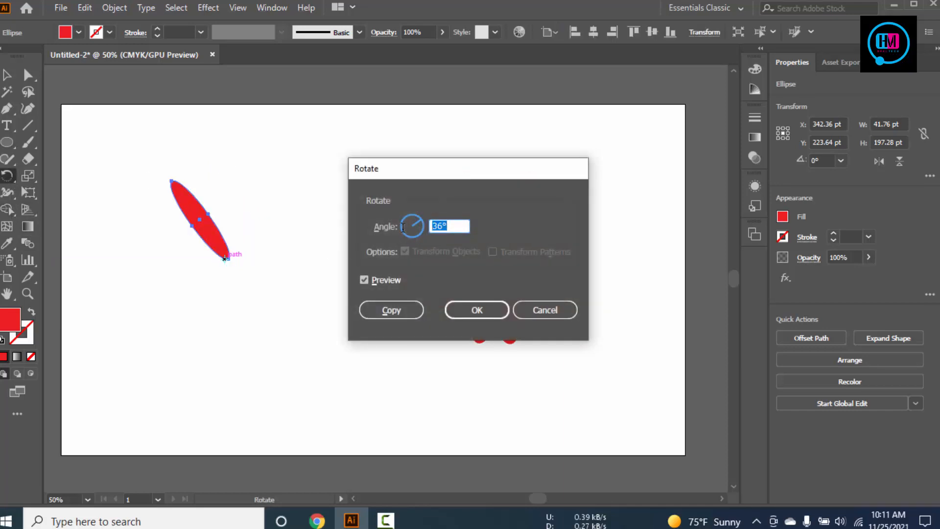
pyautogui.write('360/16')
pyautogui.click(381, 281)
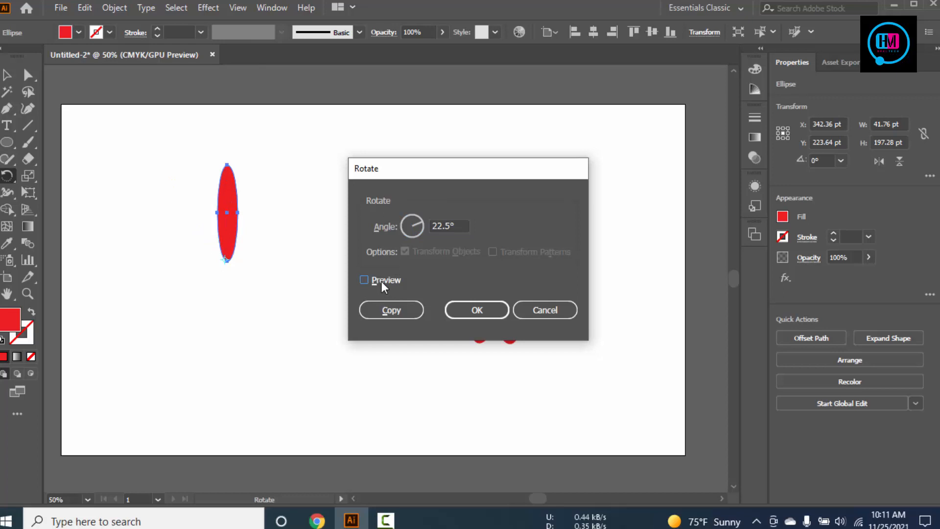
pyautogui.click(381, 281)
pyautogui.click(391, 310)
# Repeat the rotated copy until the slim petals form a full circle of 16.
pyautogui.hotkey('ctrl', 'd')
pyautogui.hotkey('ctrl', 'd')
pyautogui.hotkey('ctrl', 'd')
pyautogui.hotkey('ctrl', 'd')
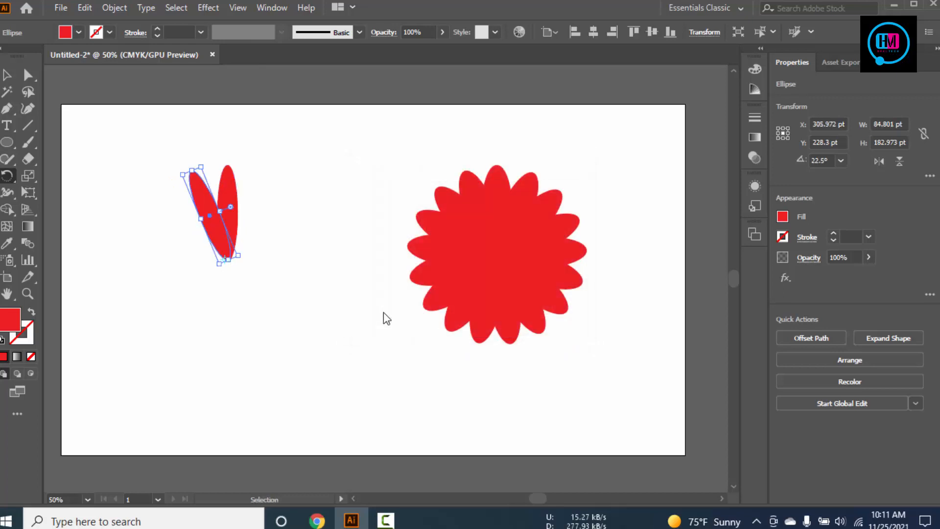
pyautogui.hotkey('ctrl', 'd')
pyautogui.hotkey('ctrl', 'd')
pyautogui.hotkey('ctrl', 'd')
pyautogui.hotkey('ctrl', 'd')
pyautogui.hotkey('ctrl', 'd')
pyautogui.hotkey('ctrl', 'd')
pyautogui.hotkey('ctrl', 'd')
pyautogui.hotkey('ctrl', 'd')
pyautogui.hotkey('ctrl', 'd')
pyautogui.hotkey('ctrl', 'd')
pyautogui.hotkey('ctrl', 'd')
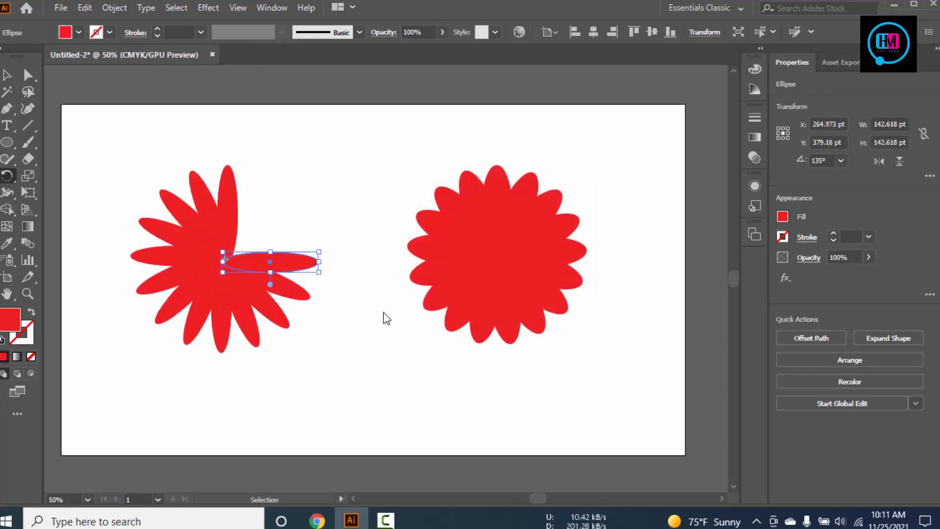
pyautogui.hotkey('ctrl', 'd')
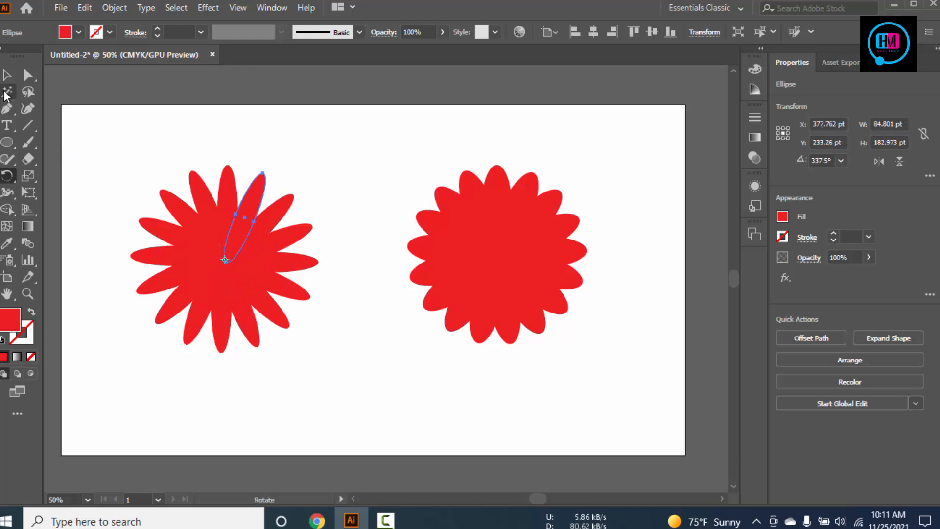
# Select all petals of the slim-petal flower, scale them down and move them to the upper part of the artboard.
pyautogui.click(8, 76)
pyautogui.moveTo(107, 133); pyautogui.dragTo(309, 407)
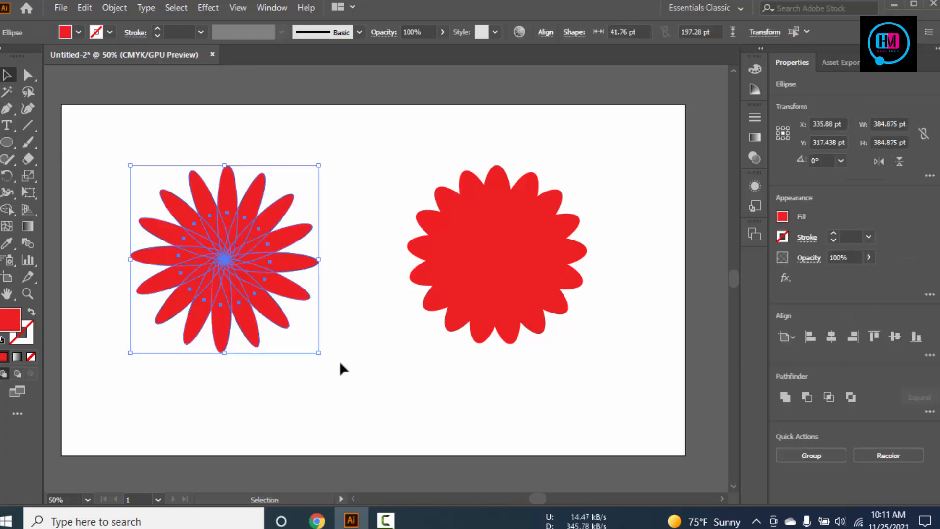
pyautogui.moveTo(321, 348); pyautogui.dragTo(249, 300)
pyautogui.moveTo(235, 265); pyautogui.dragTo(269, 182)
# Expand the appearance of the large flower made with the Transform effect.
pyautogui.click(494, 262)
pyautogui.moveTo(405, 137); pyautogui.dragTo(574, 323)
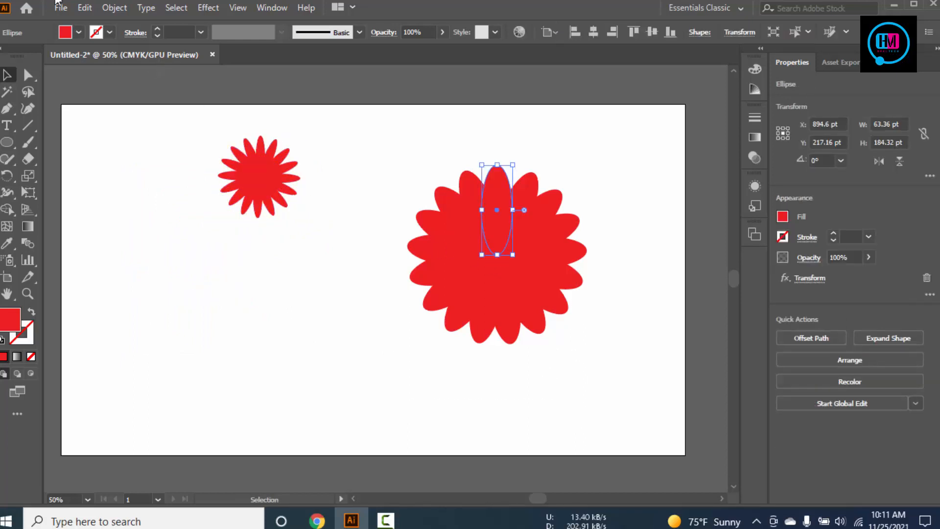
pyautogui.click(125, 10)
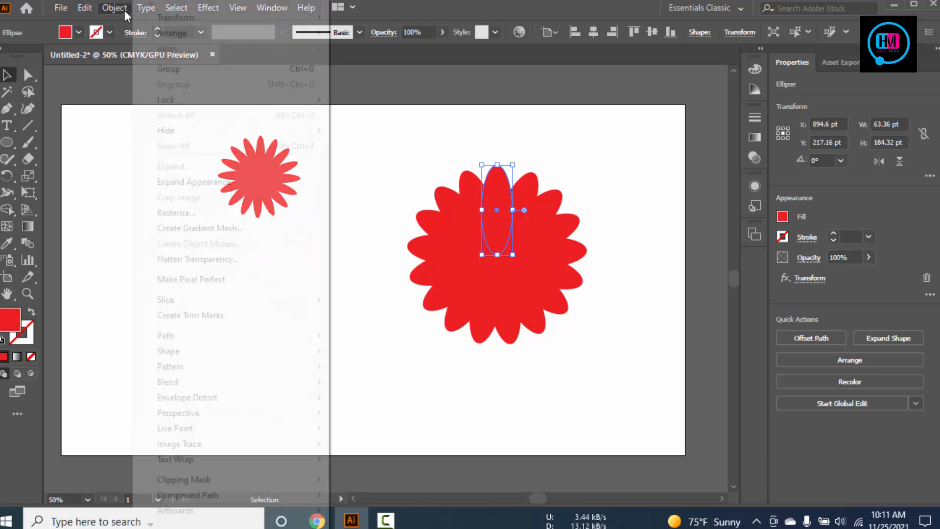
pyautogui.click(180, 183)
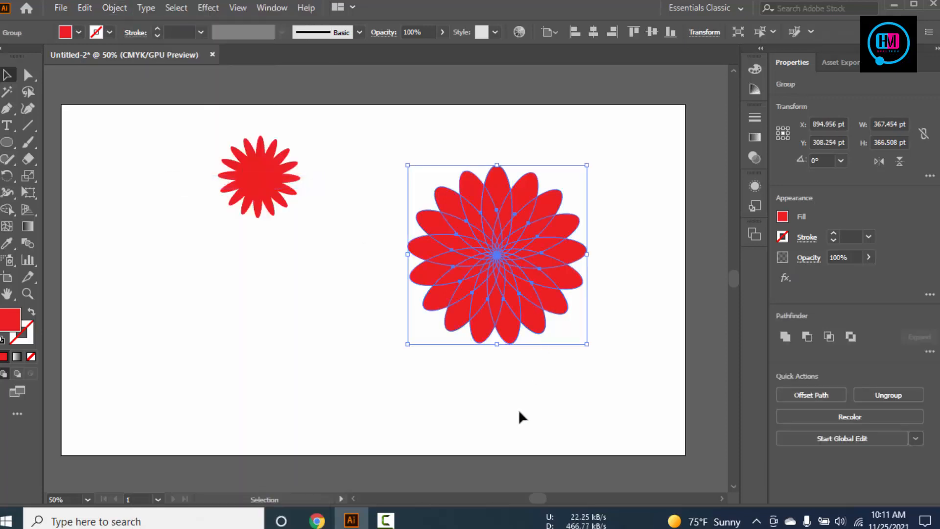
# Scale the expanded flower down to about 218 pt wide and move it beside the slim-petal flower.
pyautogui.click(380, 135)
pyautogui.moveTo(380, 134); pyautogui.dragTo(550, 308)
pyautogui.moveTo(505, 248); pyautogui.dragTo(416, 174)
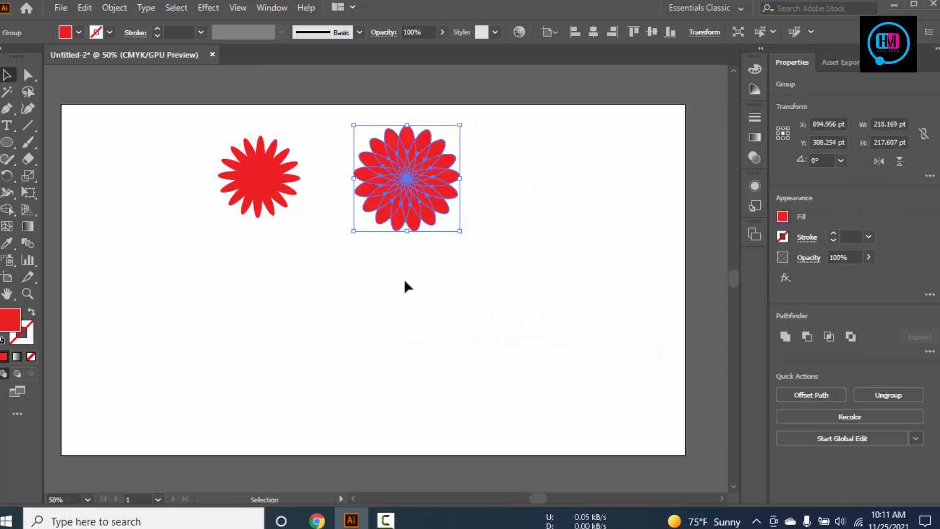
# Draw a tall red ellipse in the empty area below the flowers and a circle about 25 pt wide beneath it.
pyautogui.click(405, 282)
pyautogui.moveTo(389, 333); pyautogui.dragTo(466, 323)
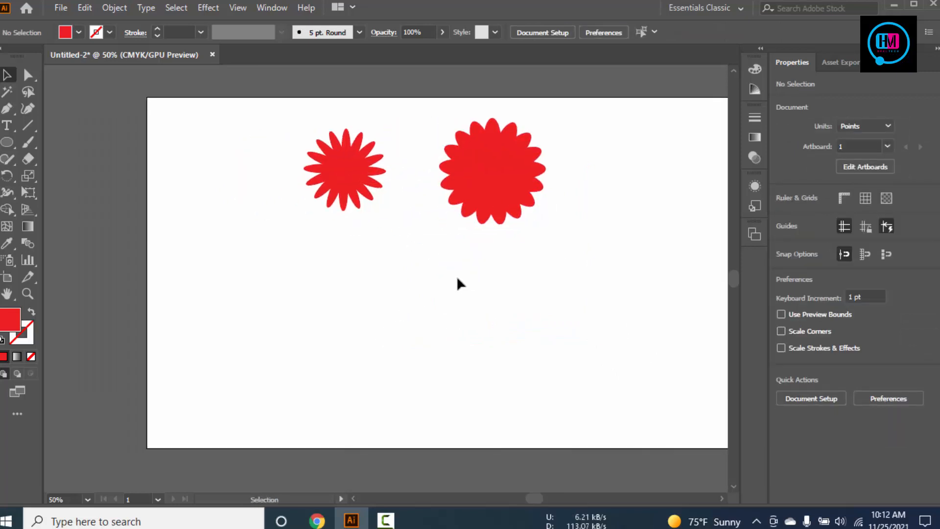
pyautogui.click(7, 142)
pyautogui.moveTo(246, 263); pyautogui.dragTo(263, 358)
pyautogui.scroll(1, 263, 357)
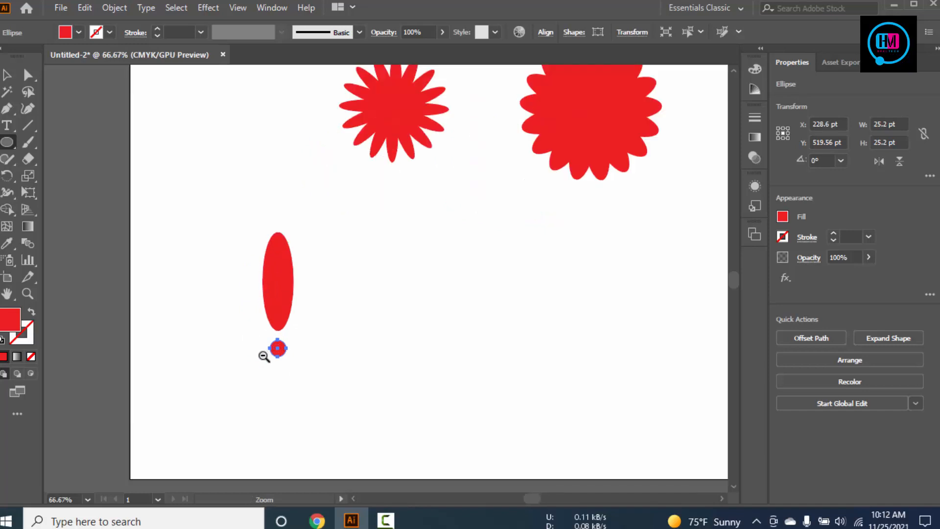
pyautogui.press('v')
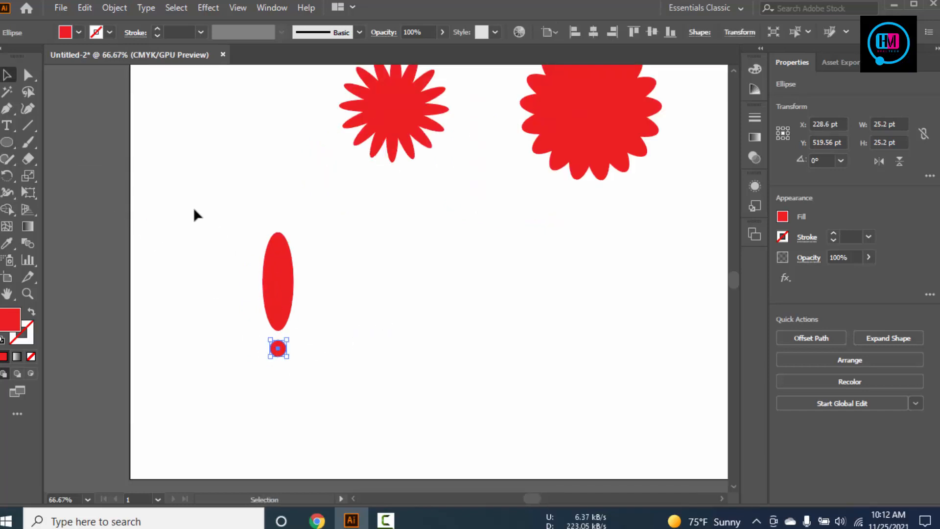
# Move the small circle up so it sits directly beneath the tall red ellipse.
pyautogui.moveTo(195, 212); pyautogui.dragTo(336, 397)
pyautogui.click(284, 357)
pyautogui.moveTo(279, 353); pyautogui.dragTo(277, 343)
# Combine the tall ellipse and the small circle into one group with the Pathfinder Divide operation.
pyautogui.moveTo(248, 216); pyautogui.dragTo(375, 461)
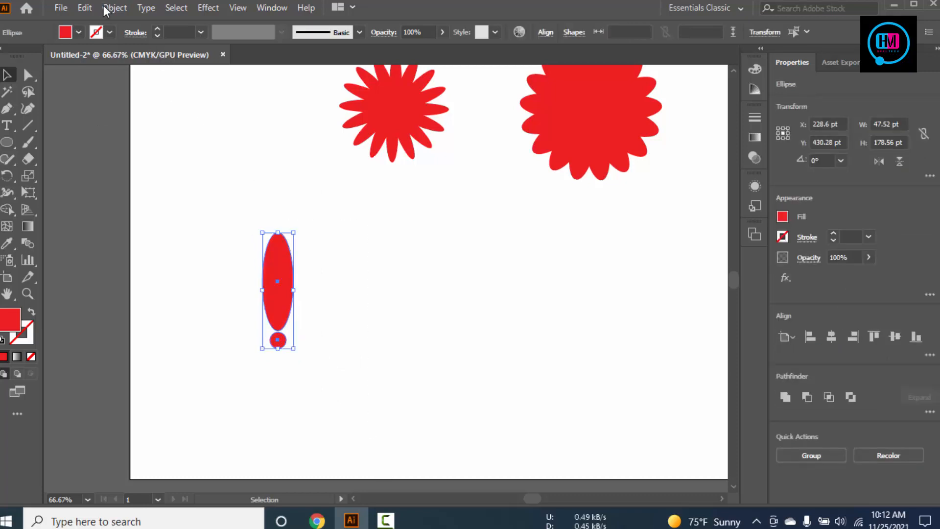
pyautogui.click(262, 9)
pyautogui.click(325, 505)
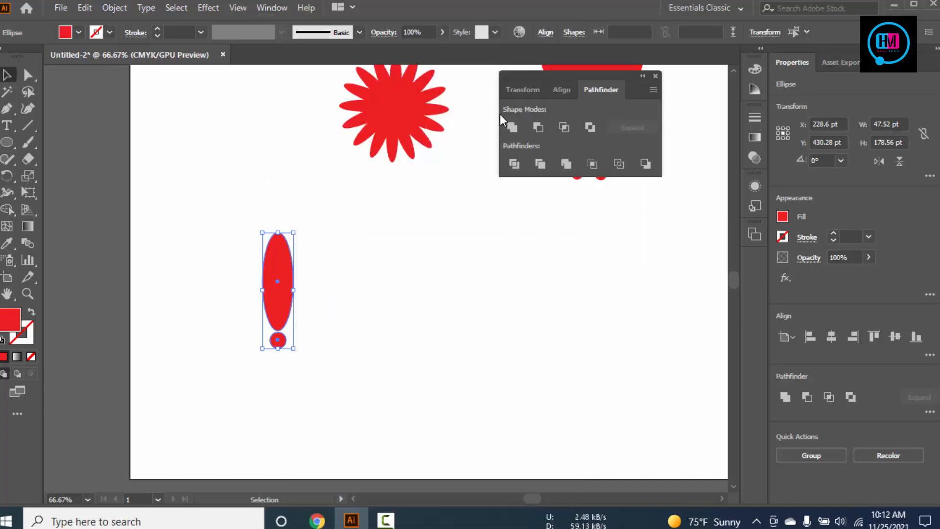
pyautogui.click(509, 157)
pyautogui.click(423, 314)
pyautogui.click(278, 273)
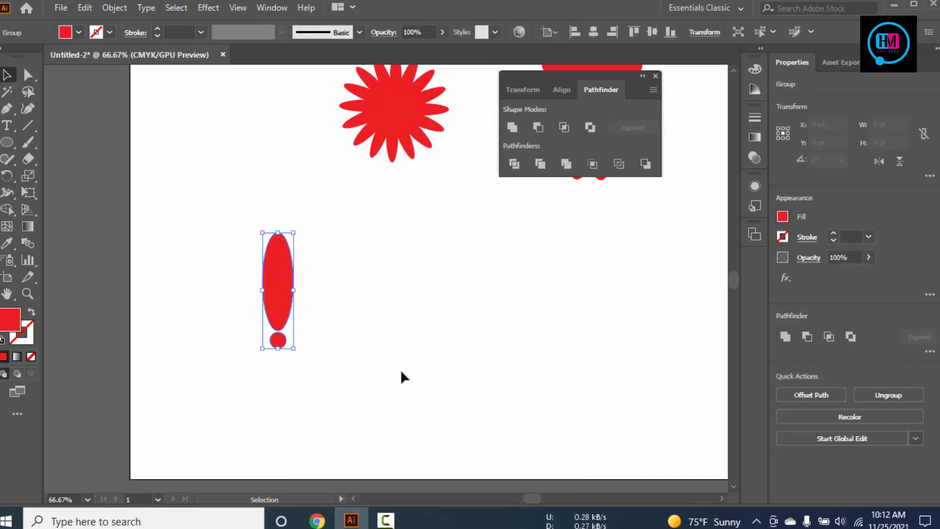
# Move the ellipse-and-circle group straight up by about 89 pt.
pyautogui.click(399, 365)
pyautogui.click(273, 289)
pyautogui.moveTo(273, 290); pyautogui.dragTo(273, 232)
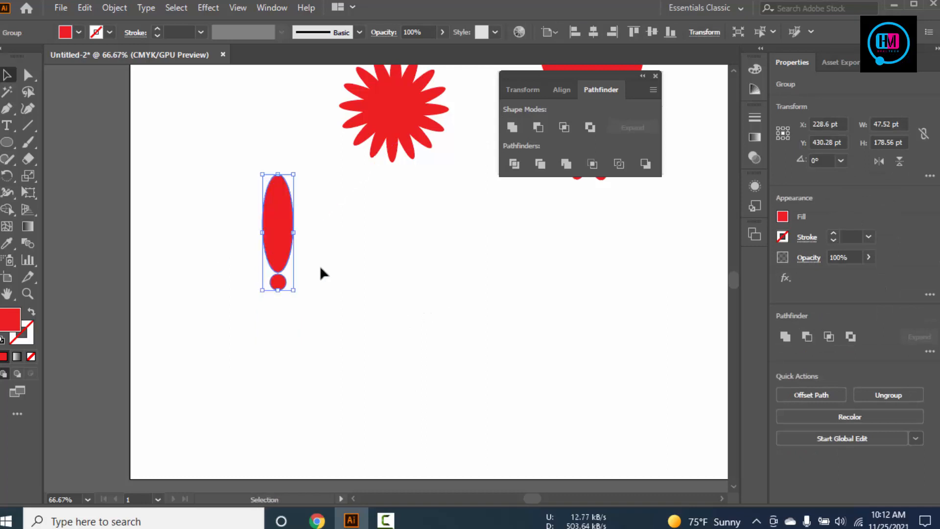
pyautogui.click(321, 271)
# Rotate a copy of the petal group freehand about the base of its circle and repeat it into a nine-petal flower.
pyautogui.click(271, 216)
pyautogui.click(7, 175)
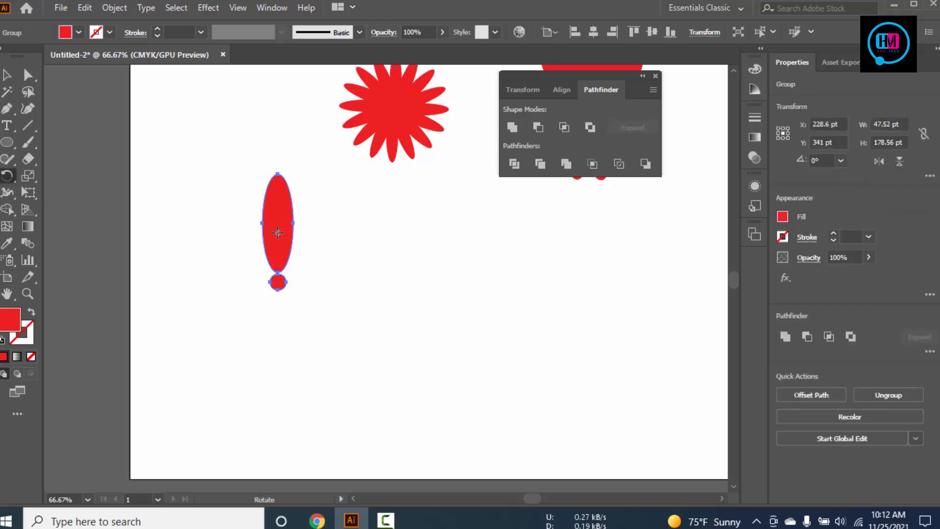
pyautogui.click(278, 291)
pyautogui.moveTo(286, 217); pyautogui.dragTo(323, 245)
pyautogui.hotkey('ctrl', 'd')
pyautogui.hotkey('ctrl', 'd')
pyautogui.hotkey('ctrl', 'd')
pyautogui.hotkey('ctrl', 'd')
pyautogui.hotkey('ctrl', 'd')
pyautogui.hotkey('ctrl', 'd')
pyautogui.hotkey('ctrl', 'd')
pyautogui.hotkey('ctrl', 'd')
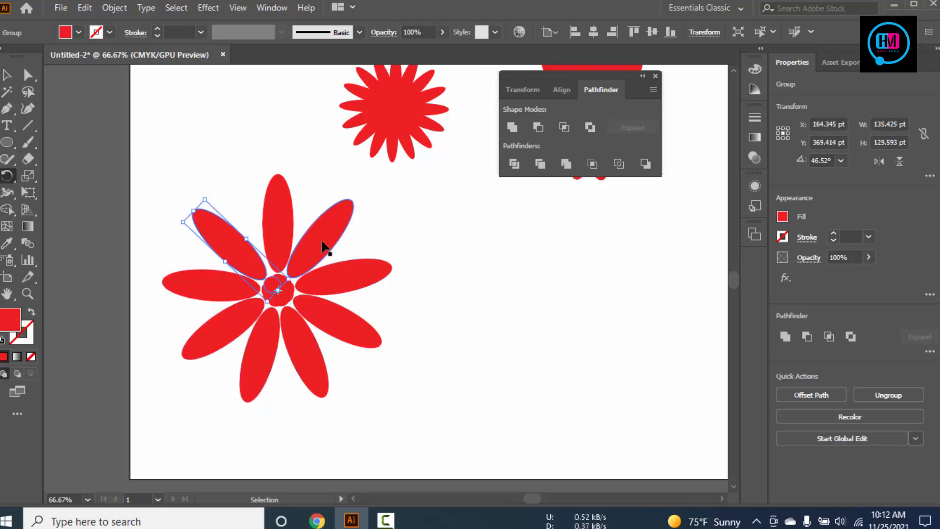
pyautogui.press('v')
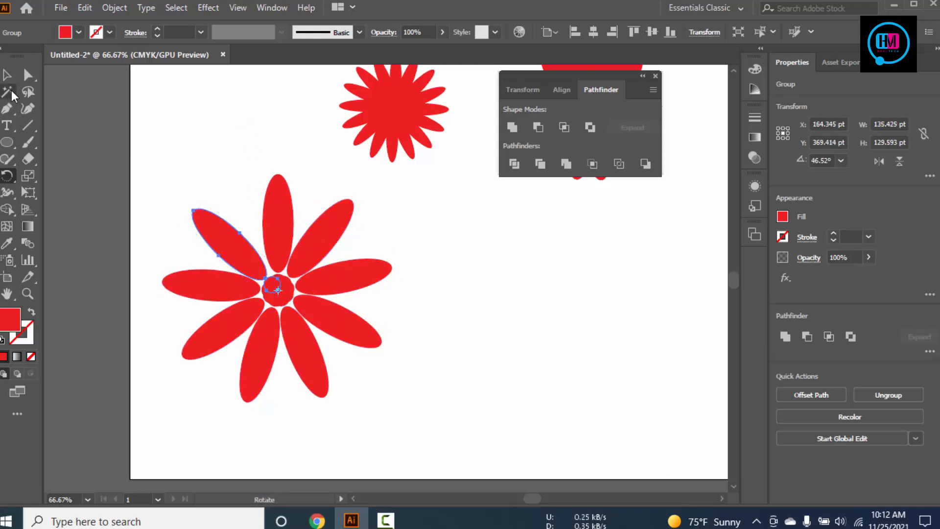
pyautogui.click(226, 192)
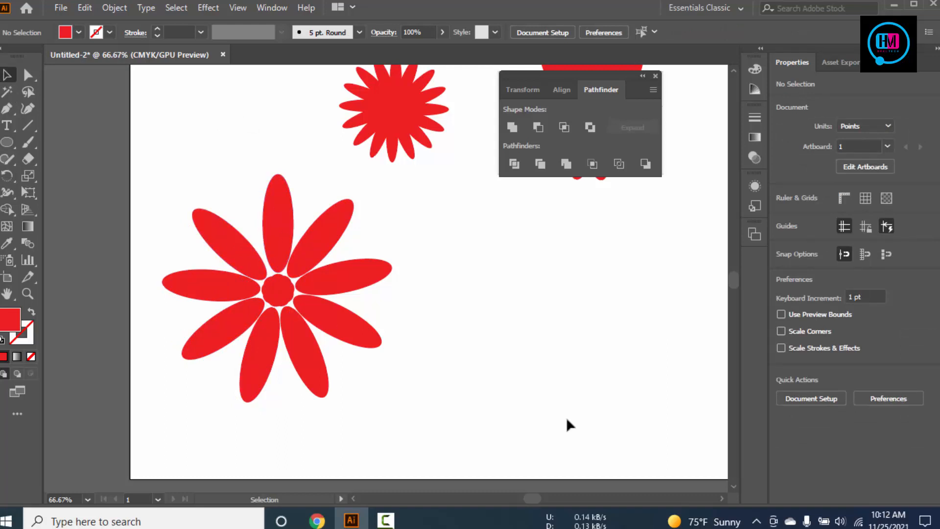
# Undo all the freehand rotated copies back to the single petal group.
pyautogui.hotkey('ctrl', 'z')
pyautogui.hotkey('ctrl', 'z')
pyautogui.hotkey('ctrl', 'z')
pyautogui.hotkey('ctrl', 'z')
pyautogui.hotkey('ctrl', 'z')
pyautogui.hotkey('ctrl', 'z')
pyautogui.hotkey('ctrl', 'z')
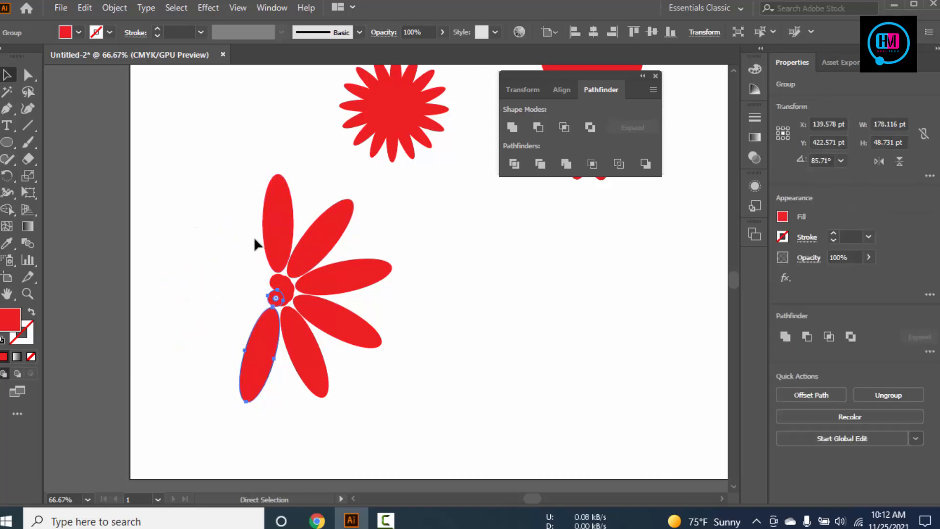
pyautogui.hotkey('ctrl', 'z')
pyautogui.hotkey('ctrl', 'z')
pyautogui.hotkey('ctrl', 'z')
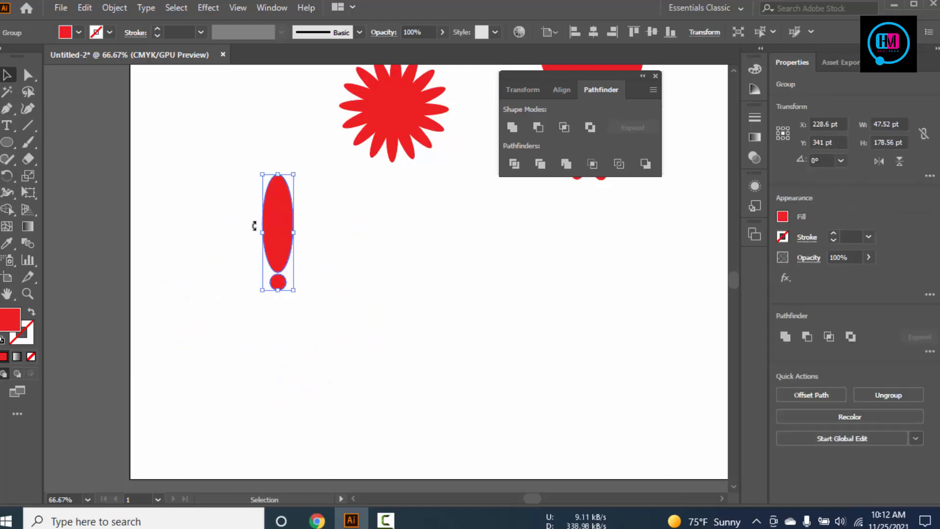
# Create a copy of the petal group rotated by 360/20 degrees about a point in the lower part of its small circle.
pyautogui.click(7, 176)
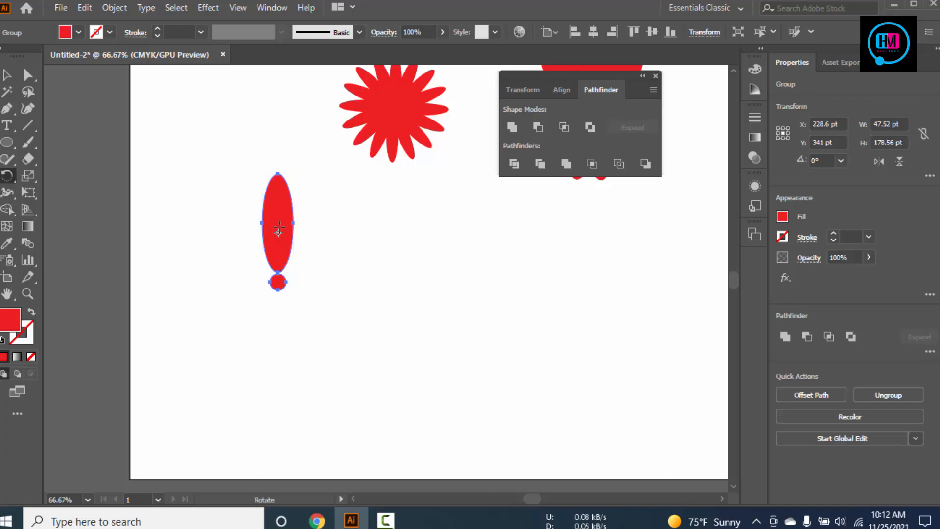
pyautogui.keyDown('alt'); pyautogui.click(279, 287); pyautogui.keyUp('alt')
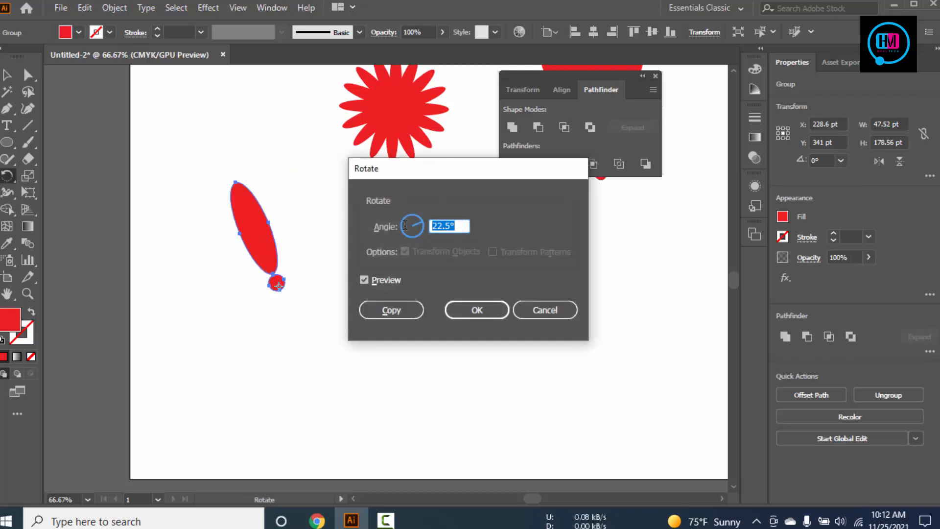
pyautogui.write('360/20')
pyautogui.click(387, 310)
# Repeat the rotated copy 18 times to complete a 20-petal flower.
pyautogui.hotkey('ctrl', 'd')
pyautogui.hotkey('ctrl', 'd')
pyautogui.hotkey('ctrl', 'd')
pyautogui.hotkey('ctrl', 'd')
pyautogui.hotkey('ctrl', 'd')
pyautogui.hotkey('ctrl', 'd')
pyautogui.hotkey('ctrl', 'd')
pyautogui.hotkey('ctrl', 'd')
pyautogui.hotkey('ctrl', 'd')
pyautogui.hotkey('ctrl', 'd')
pyautogui.hotkey('ctrl', 'd')
pyautogui.hotkey('ctrl', 'd')
pyautogui.hotkey('ctrl', 'd')
pyautogui.hotkey('ctrl', 'd')
pyautogui.hotkey('ctrl', 'd')
pyautogui.hotkey('ctrl', 'd')
pyautogui.hotkey('ctrl', 'd')
pyautogui.hotkey('ctrl', 'd')
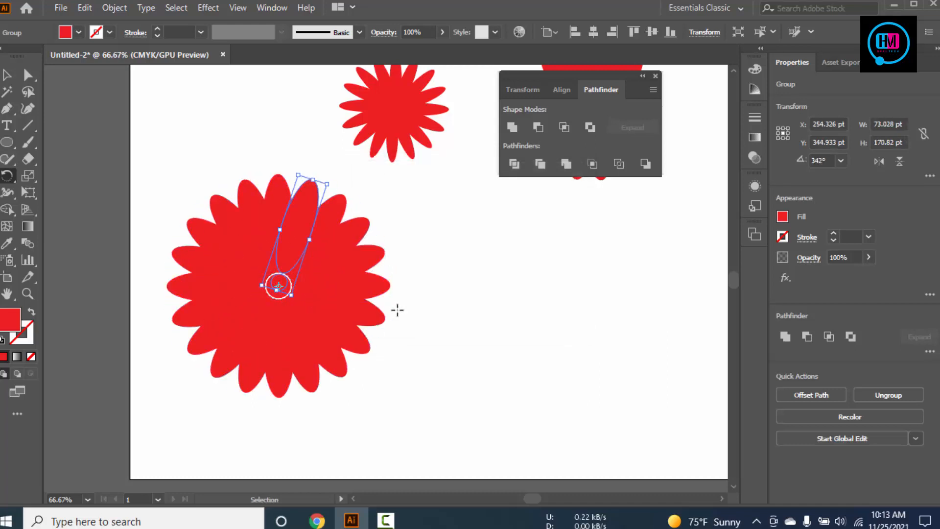
# Try to rotate the flower's last petal copy further, undo the rotation and deselect everything.
pyautogui.press('r')
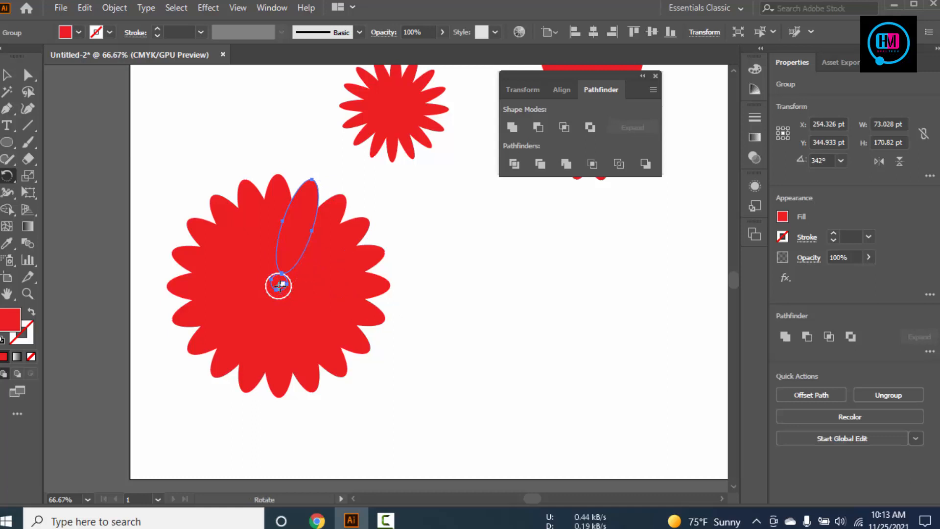
pyautogui.moveTo(289, 268); pyautogui.dragTo(318, 170)
pyautogui.moveTo(282, 282)
pyautogui.mouseDown()
pyautogui.moveTo(304, 210)
pyautogui.moveTo(269, 273)
pyautogui.mouseUp()
pyautogui.hotkey('ctrl', 'z')
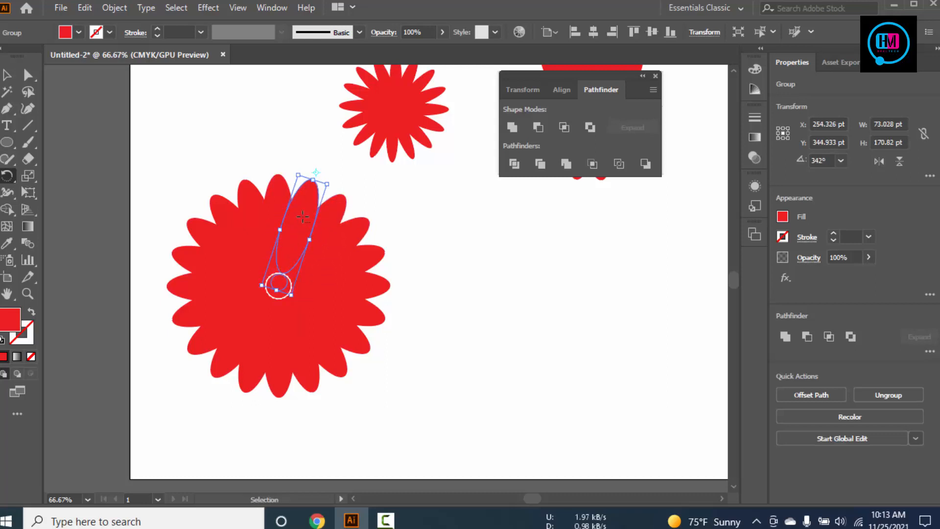
pyautogui.hotkey('ctrl', 'shift', 'z')
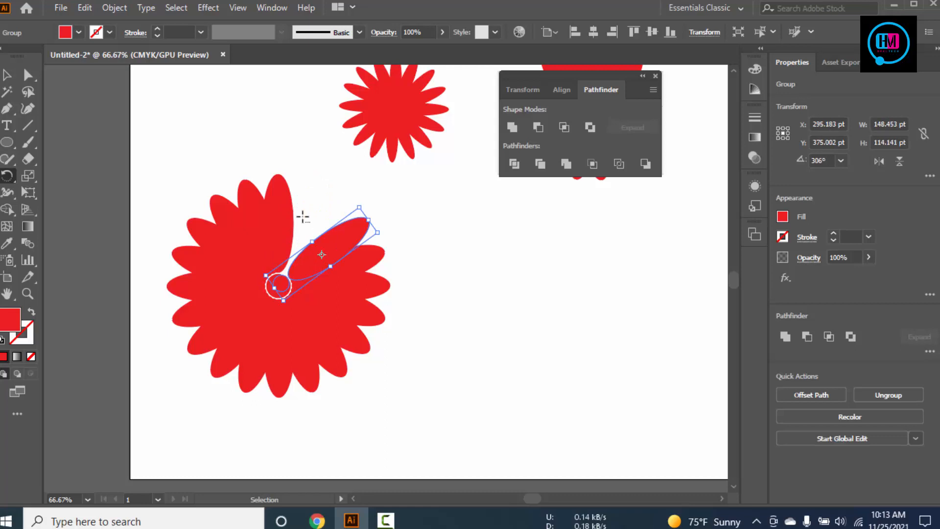
pyautogui.hotkey('ctrl', 'z')
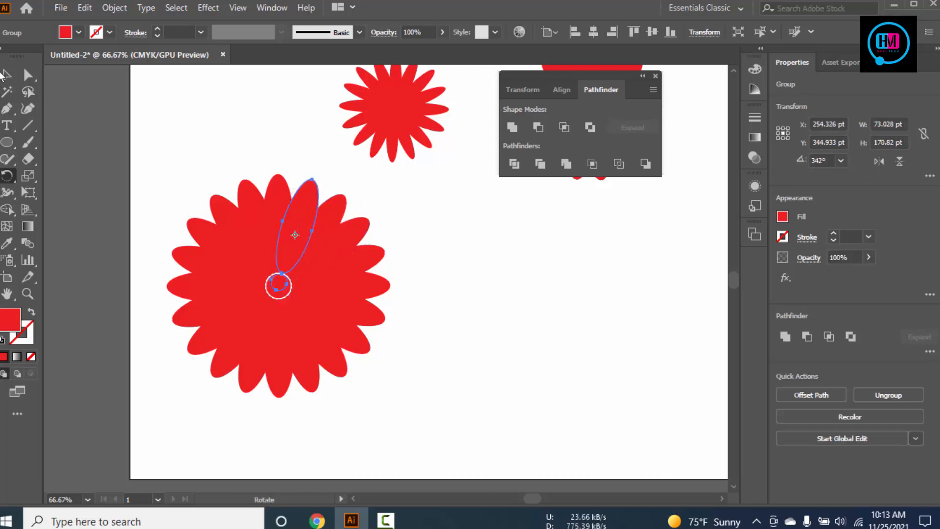
pyautogui.press('v')
pyautogui.click(179, 126)
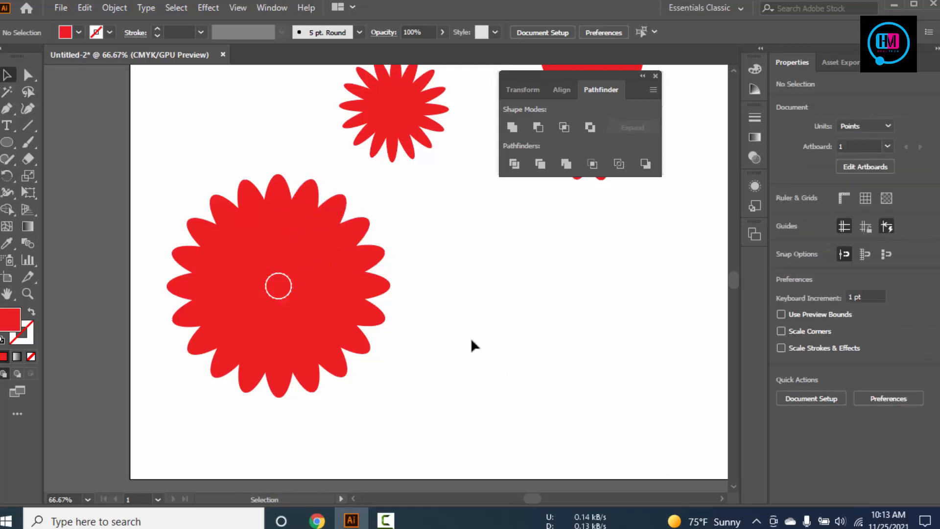
pyautogui.click(281, 296)
pyautogui.click(486, 297)
# Draw a circle about 238 pt wide in the empty area beside the 20-petal flower, with a red outline and no fill.
pyautogui.scroll(-1, 487, 296)
pyautogui.hscroll(2, 488, 300)
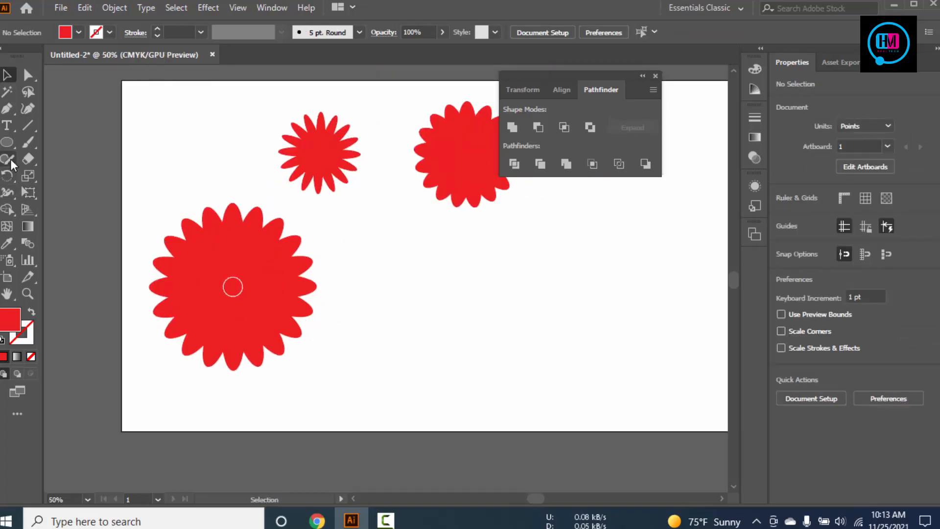
pyautogui.click(7, 142)
pyautogui.moveTo(506, 301); pyautogui.dragTo(548, 359)
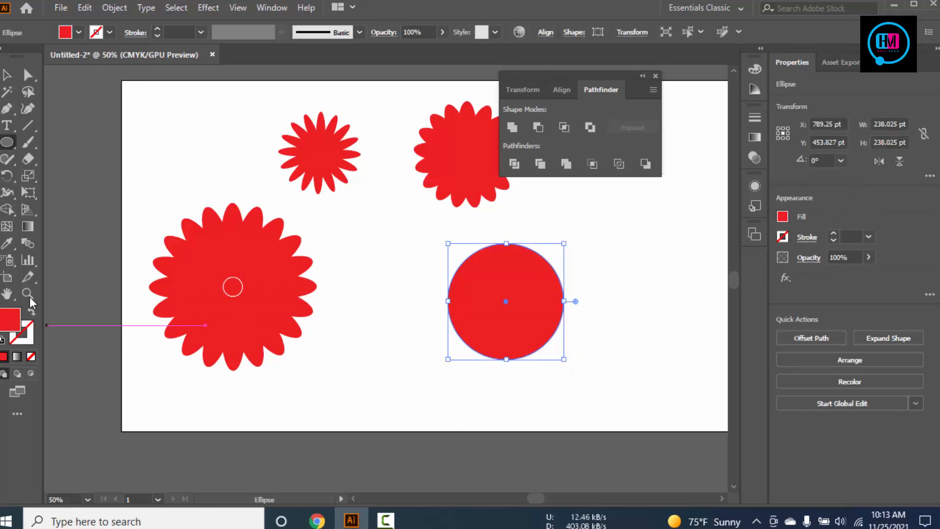
pyautogui.click(33, 312)
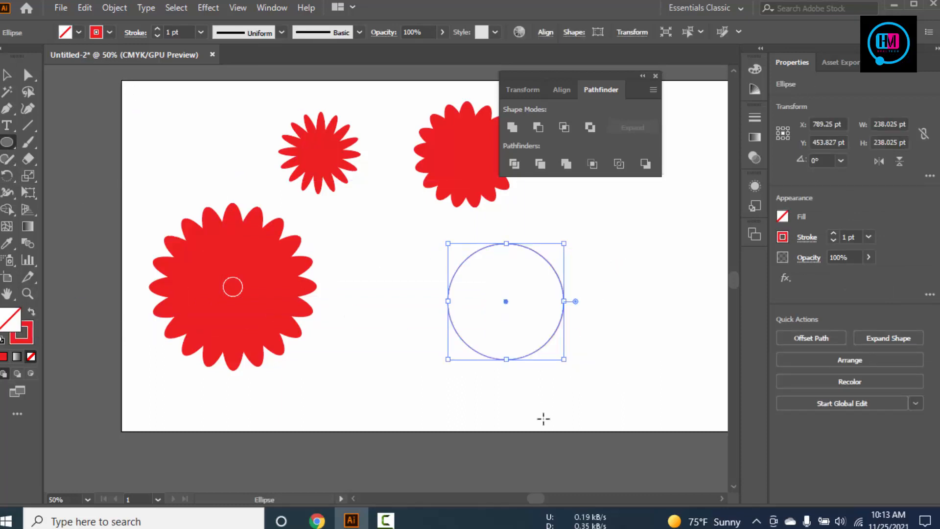
pyautogui.click(7, 75)
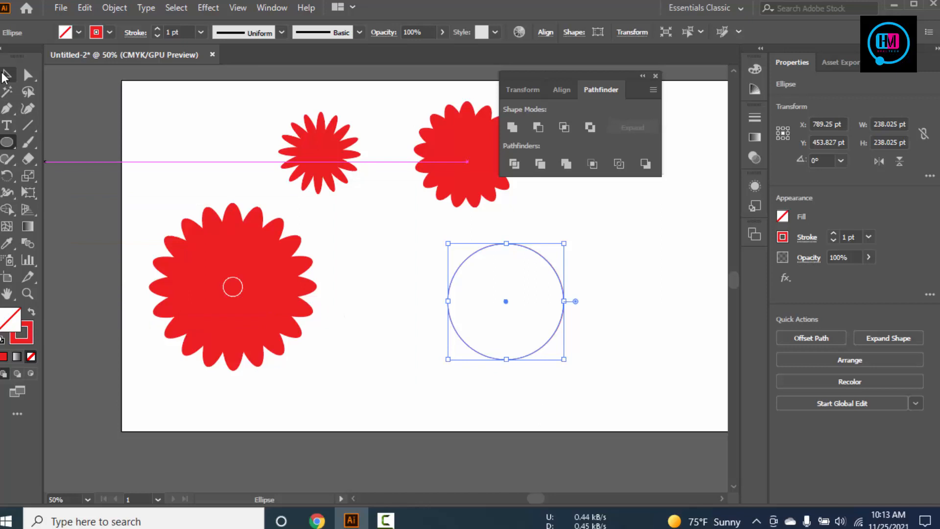
pyautogui.click(202, 131)
pyautogui.click(515, 245)
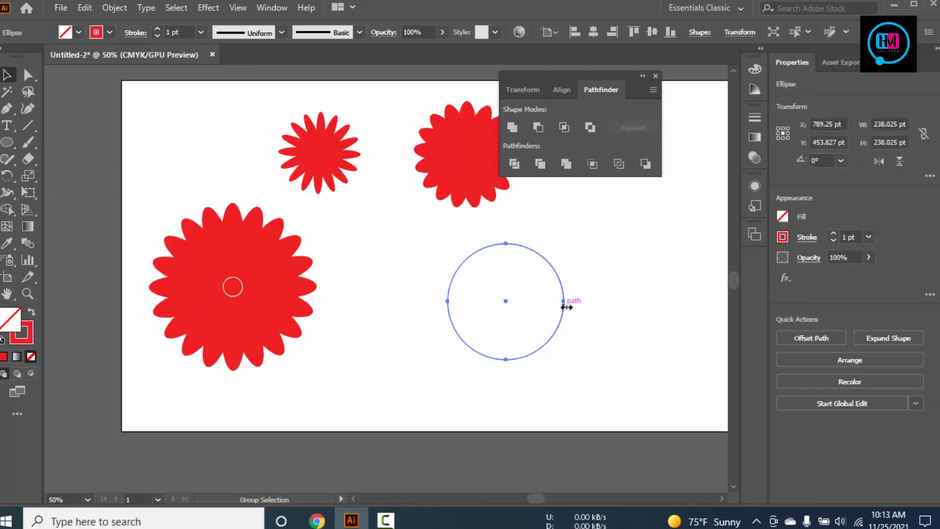
# Draw a circle about 57 pt wide between the 20-petal flower and the large circle, filled black with no stroke.
pyautogui.scroll(1, 564, 300)
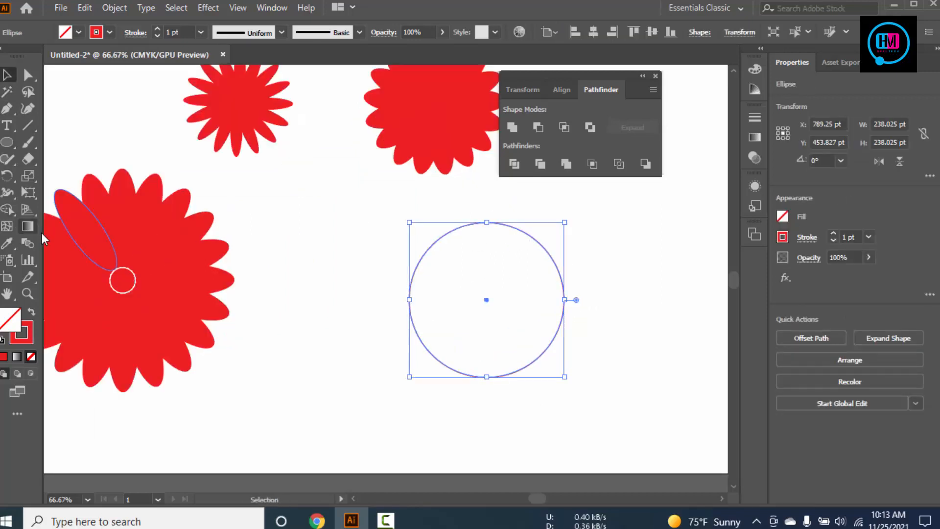
pyautogui.click(7, 142)
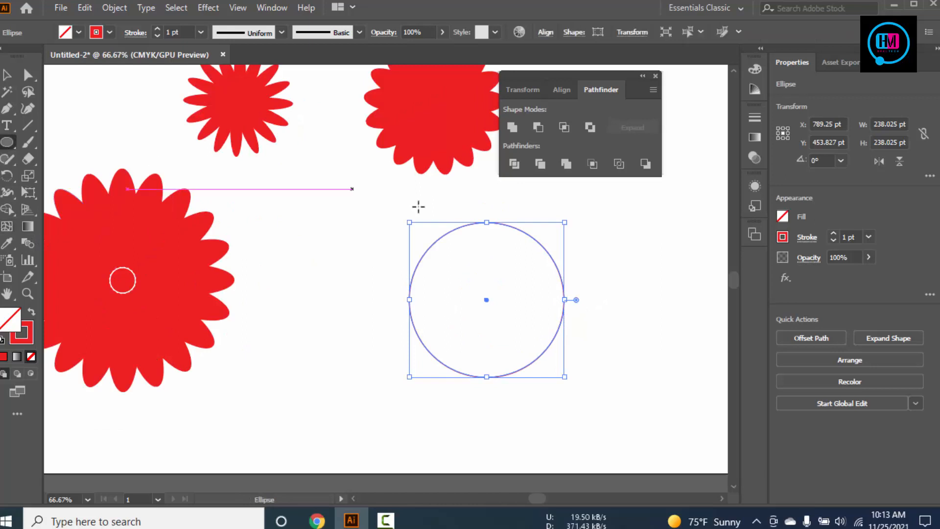
pyautogui.moveTo(337, 280); pyautogui.dragTo(350, 297)
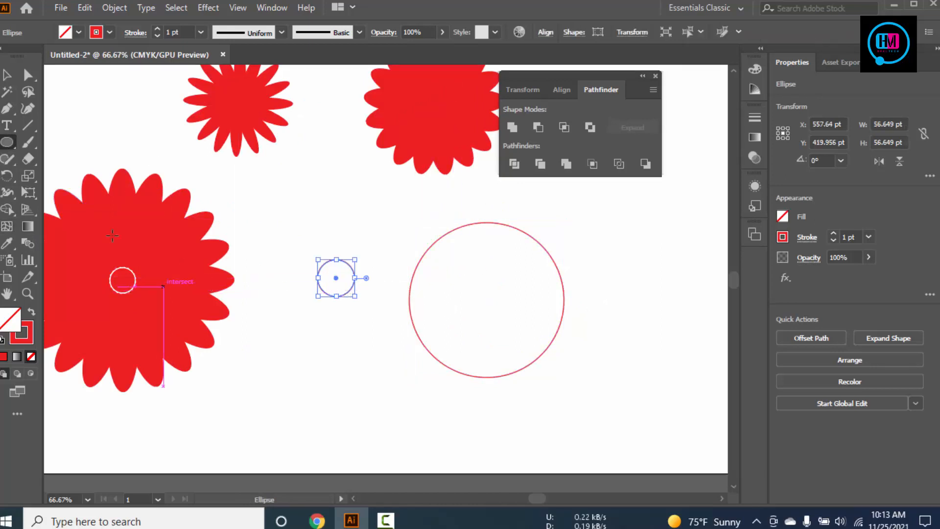
pyautogui.click(30, 312)
pyautogui.click(78, 33)
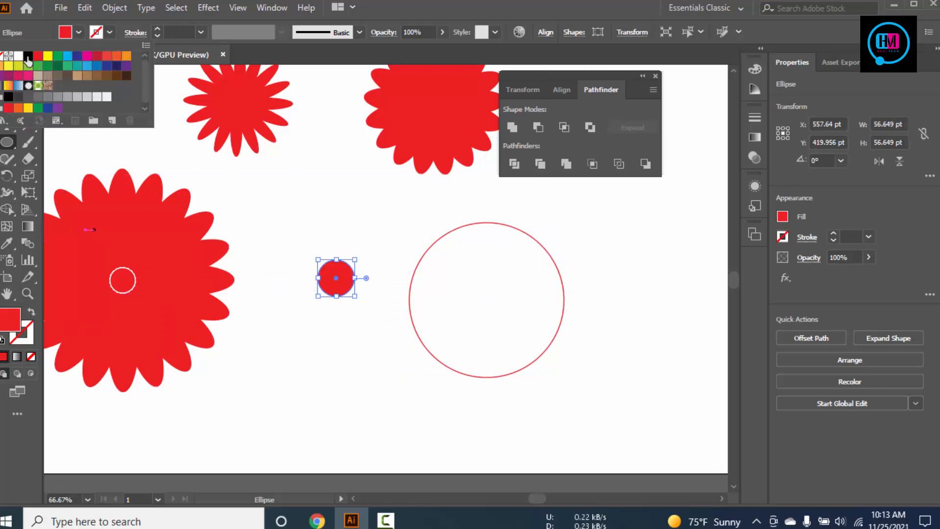
pyautogui.click(28, 56)
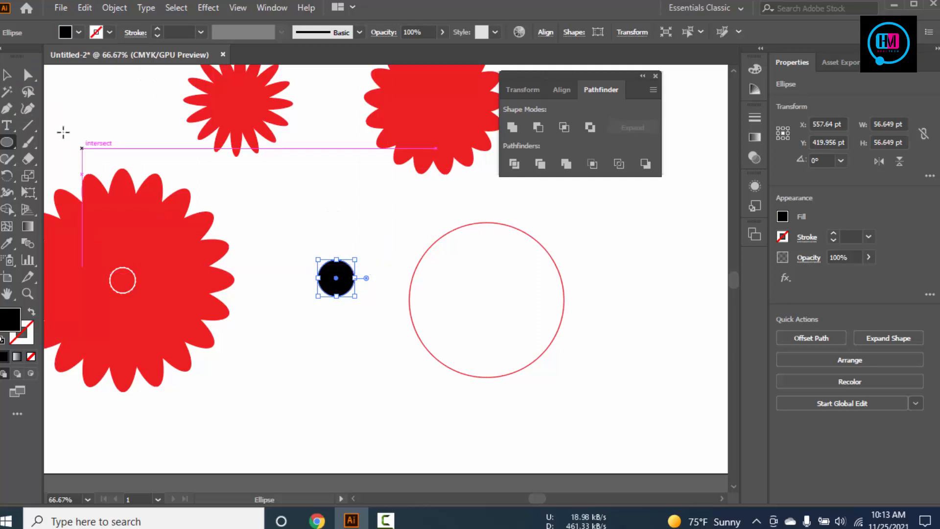
# Move the black circle onto the upper-left edge of the large red circle and give it a black outline without fill.
pyautogui.click(7, 74)
pyautogui.keyDown('shift'); pyautogui.click(332, 282); pyautogui.keyUp('shift')
pyautogui.moveTo(342, 277); pyautogui.dragTo(427, 204)
pyautogui.scroll(3, 459, 260)
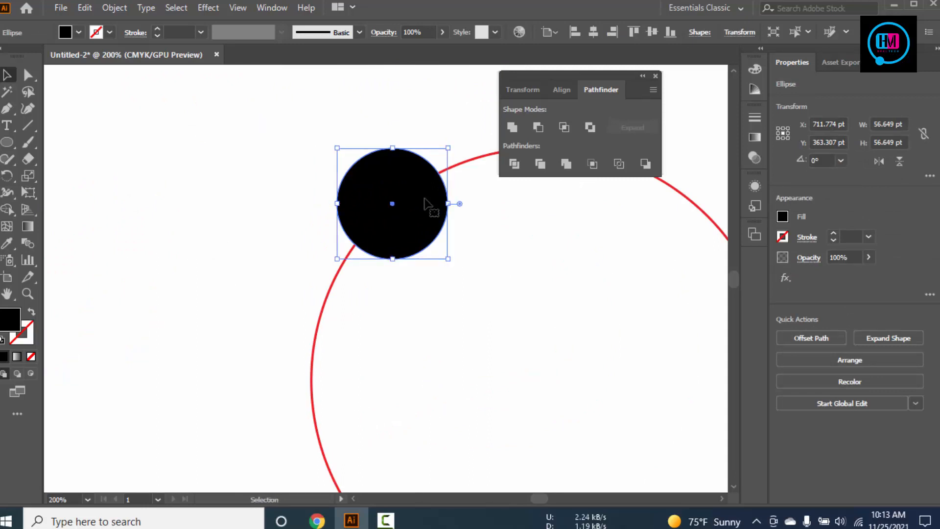
pyautogui.click(33, 312)
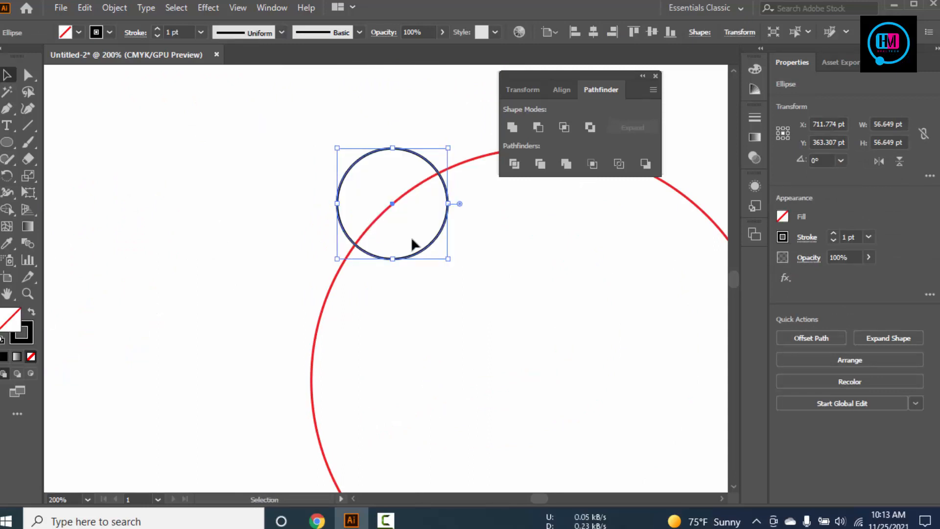
# Fine-tune the small black circle's position so its centre lies exactly on the large circle's red path.
pyautogui.click(430, 240)
pyautogui.moveTo(437, 242); pyautogui.dragTo(440, 244)
pyautogui.keyDown('ctrl'); pyautogui.click(441, 261); pyautogui.keyUp('ctrl')
pyautogui.keyDown('ctrl'); pyautogui.click(434, 252); pyautogui.keyUp('ctrl')
pyautogui.keyDown('ctrl'); pyautogui.click(427, 245); pyautogui.keyUp('ctrl')
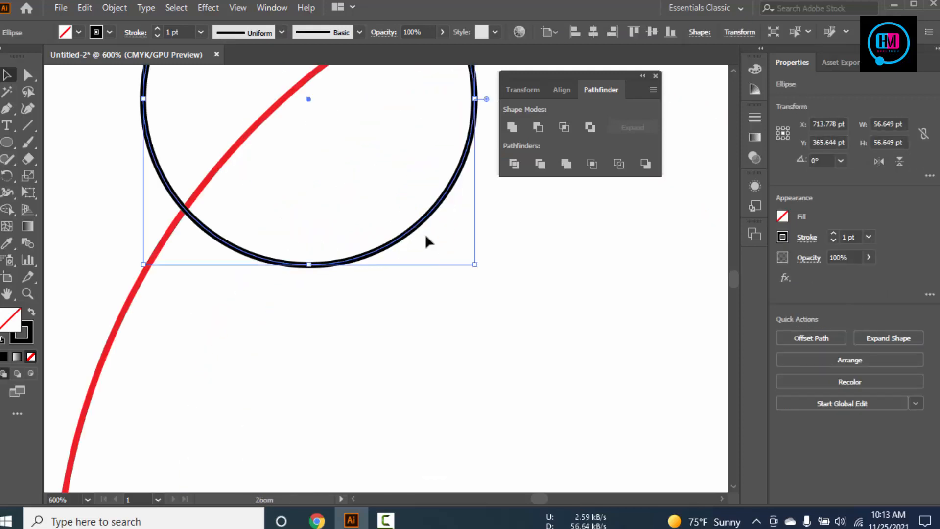
pyautogui.moveTo(466, 150); pyautogui.dragTo(495, 281)
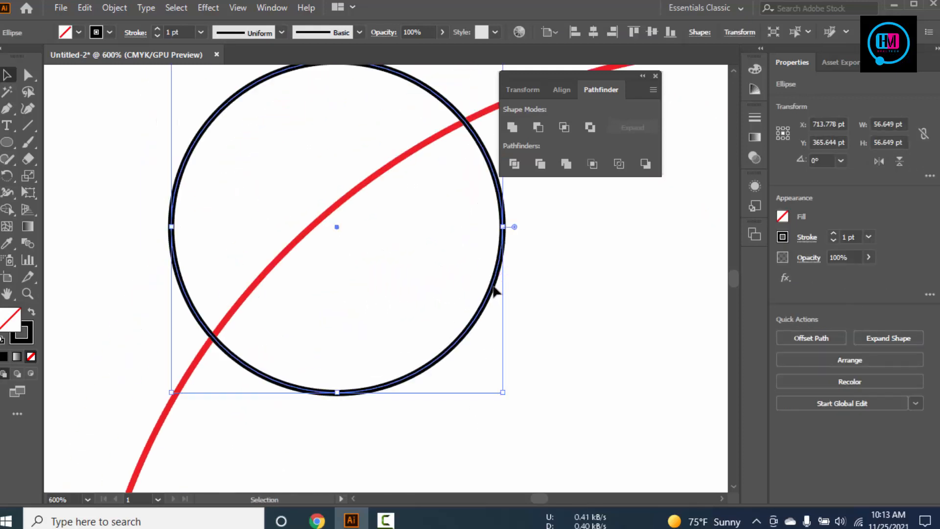
pyautogui.moveTo(444, 361); pyautogui.dragTo(438, 338)
pyautogui.press('Up')
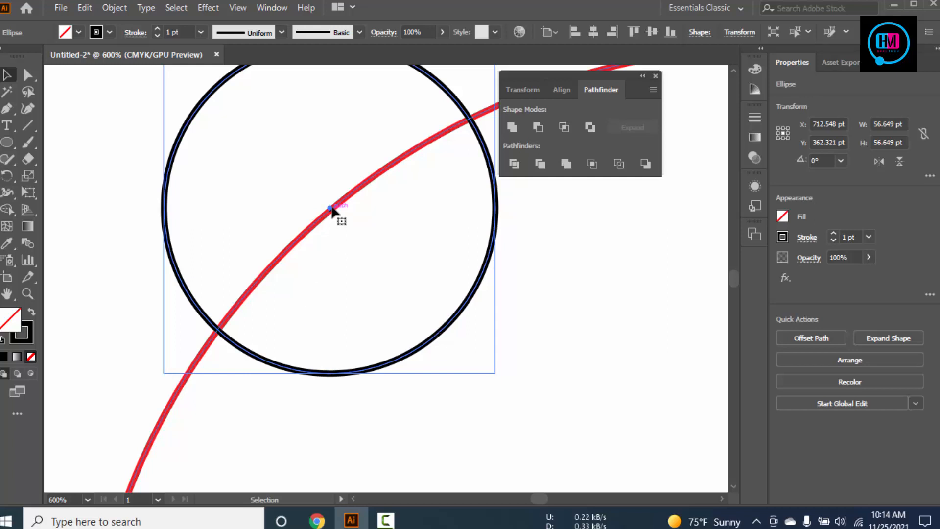
pyautogui.moveTo(332, 211); pyautogui.dragTo(331, 210)
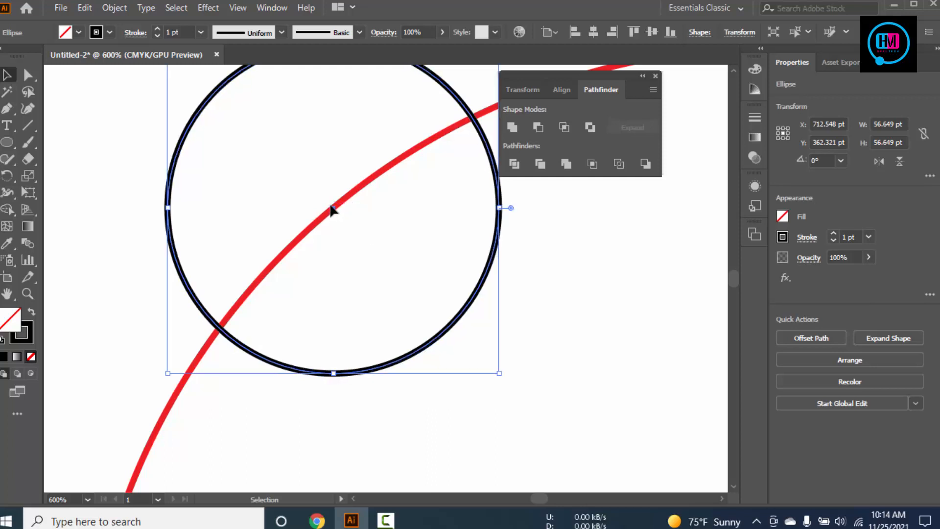
pyautogui.hscroll(5, 374, 250)
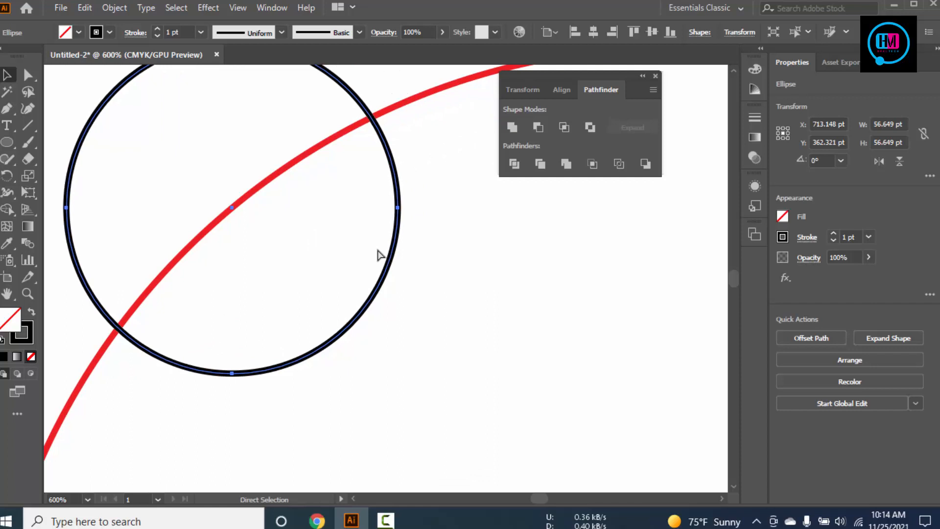
# Swap the small circle's fill and stroke to make it solid black without an outline.
pyautogui.scroll(-5, 378, 252)
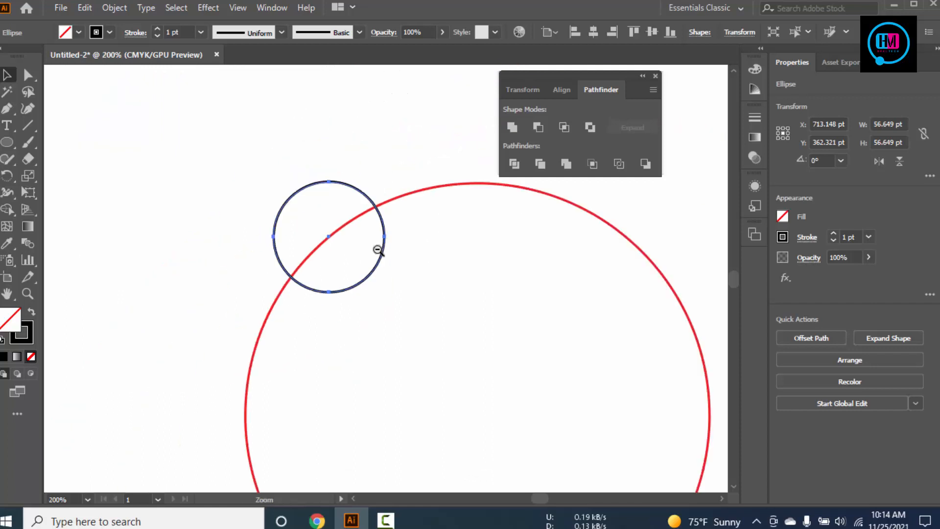
pyautogui.click(32, 312)
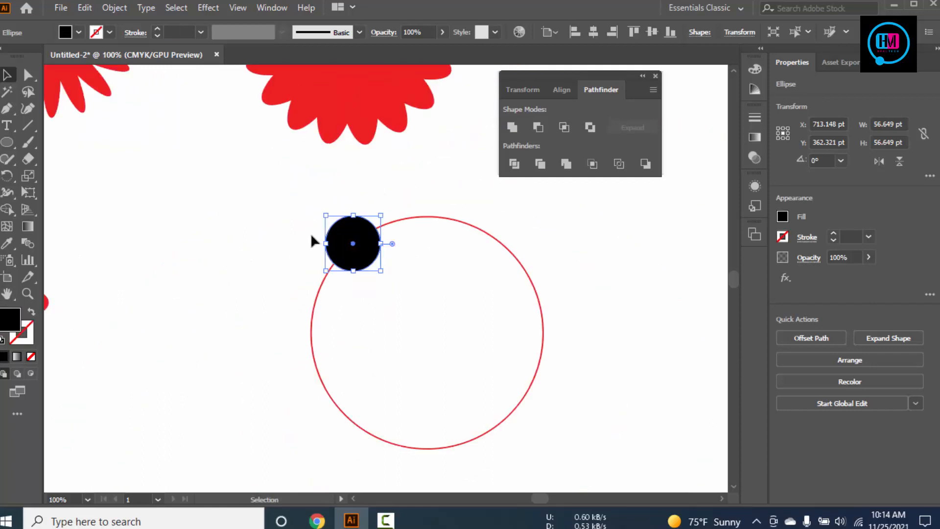
# Try to rotate a freehand copy of the black circle about the large circle's centre and repeat it around the ring.
pyautogui.click(8, 177)
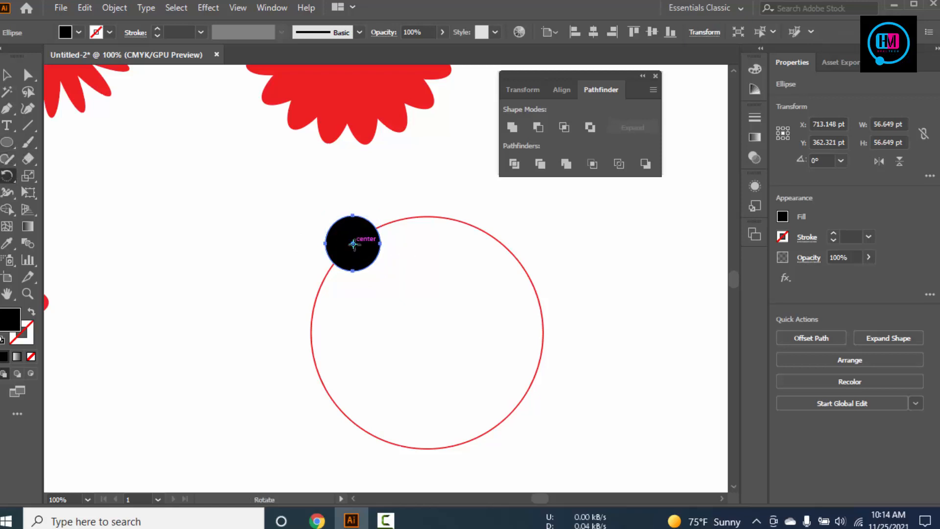
pyautogui.click(430, 339)
pyautogui.moveTo(427, 328); pyautogui.dragTo(429, 335)
pyautogui.moveTo(359, 242); pyautogui.dragTo(420, 231)
pyautogui.hotkey('ctrl', 'd')
pyautogui.hotkey('ctrl', 'd')
pyautogui.hotkey('ctrl', 'd')
pyautogui.hotkey('ctrl', 'd')
pyautogui.hotkey('ctrl', 'd')
pyautogui.hotkey('ctrl', 'd')
pyautogui.hotkey('ctrl', 'd')
pyautogui.hotkey('ctrl', 'd')
pyautogui.hotkey('ctrl', 'd')
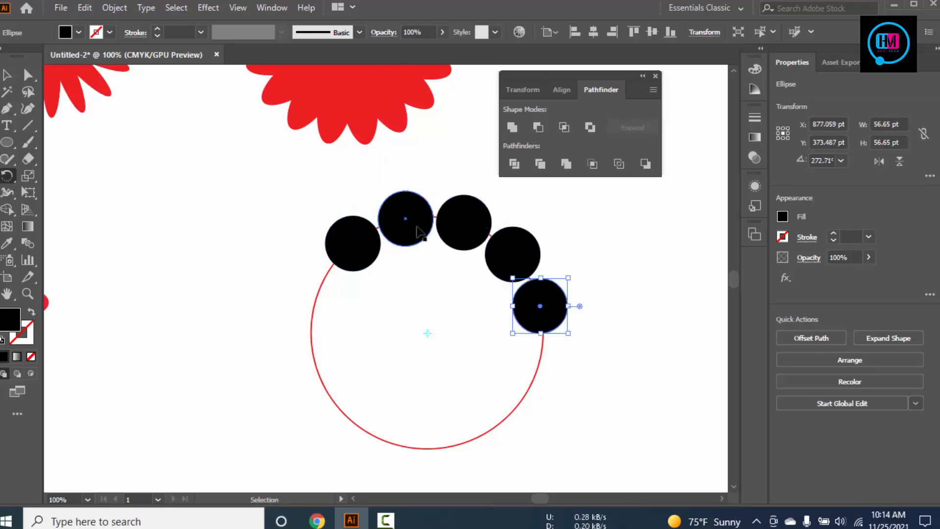
pyautogui.hotkey('ctrl', 'd')
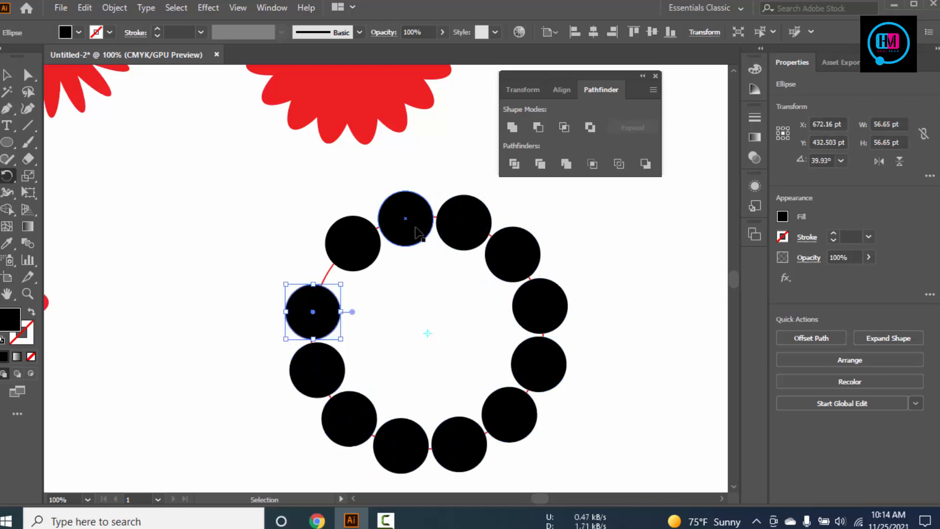
# Undo the freehand rotated copies until only the original black circle remains.
pyautogui.hotkey('ctrl', 'z')
pyautogui.hotkey('ctrl', 'z')
pyautogui.hotkey('ctrl', 'z')
pyautogui.hotkey('ctrl', 'z')
pyautogui.hotkey('ctrl', 'z')
pyautogui.hotkey('ctrl', 'z')
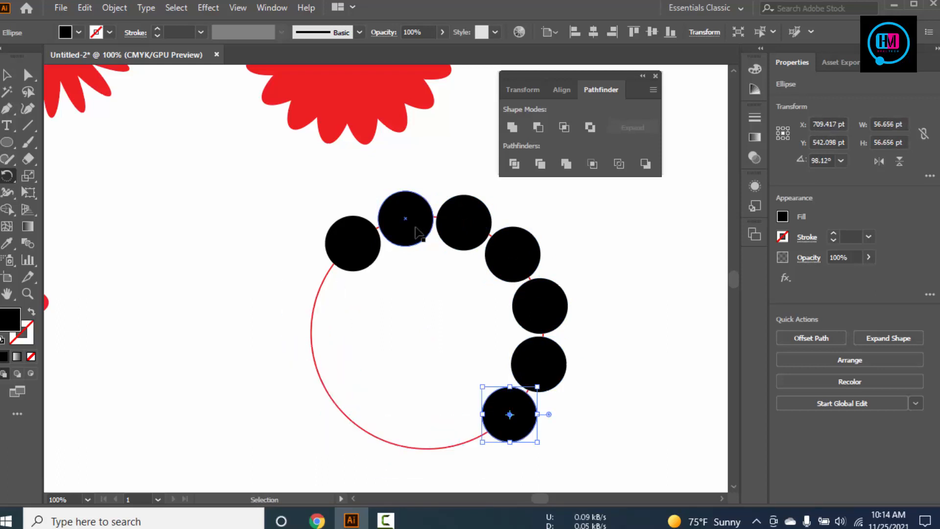
pyautogui.hotkey('ctrl', 'z')
pyautogui.hotkey('ctrl', 'z')
pyautogui.hotkey('ctrl', 'z')
pyautogui.hotkey('ctrl', 'z')
pyautogui.hotkey('ctrl', 'z')
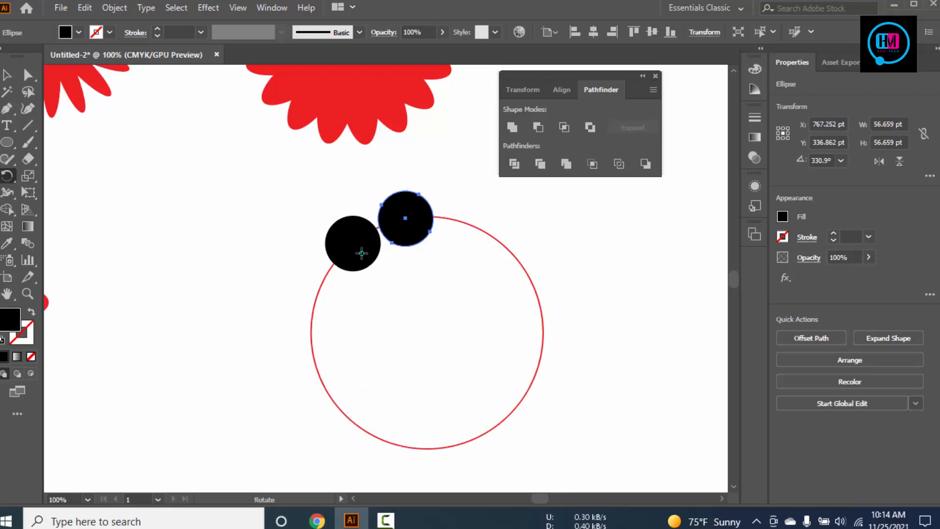
pyautogui.hotkey('ctrl', 'z')
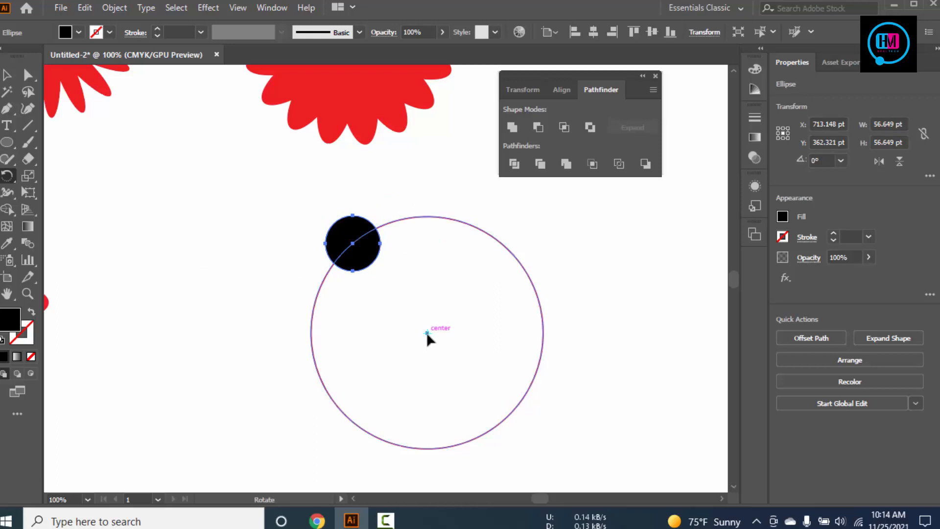
pyautogui.moveTo(442, 292); pyautogui.dragTo(421, 271)
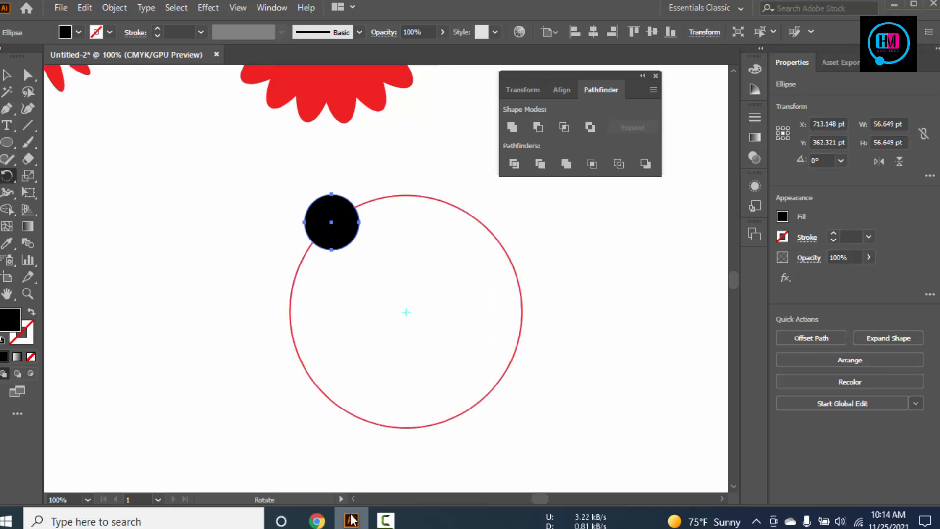
pyautogui.click(386, 520)
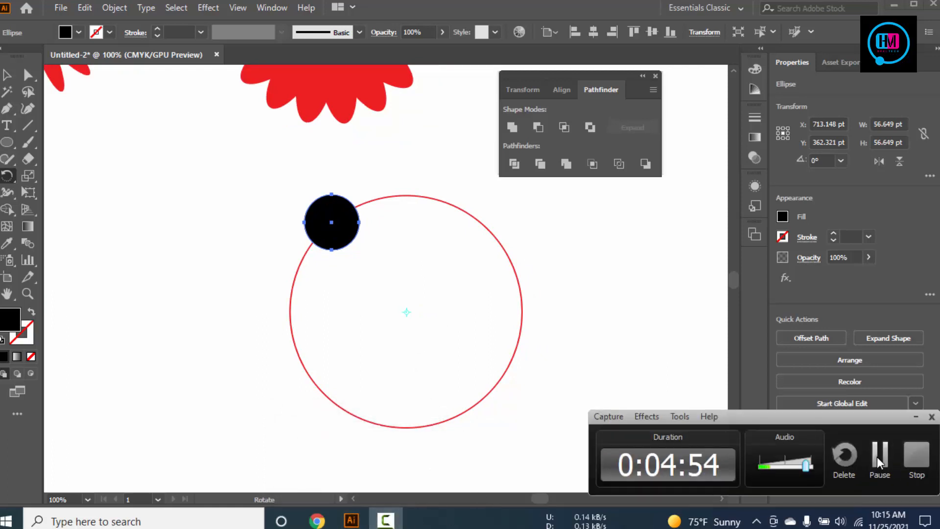
pyautogui.click(880, 458)
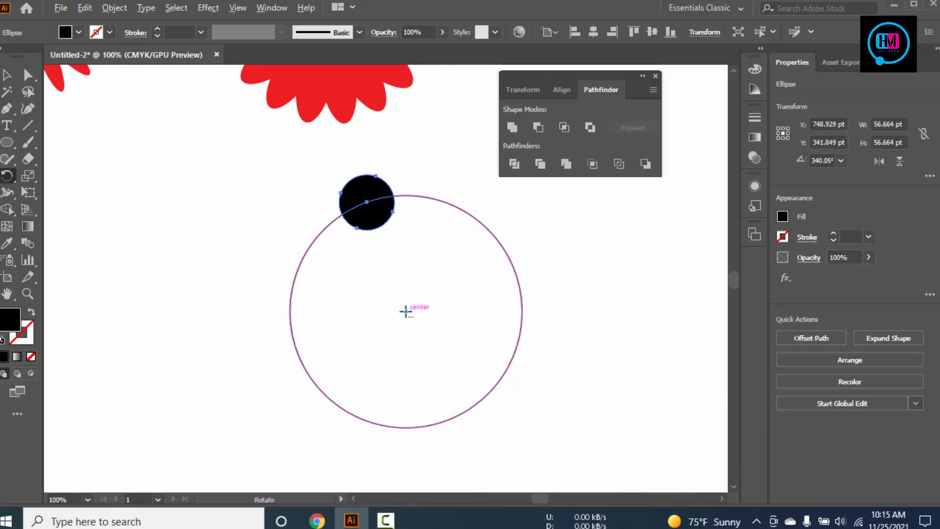
pyautogui.hotkey('ctrl', 'z')
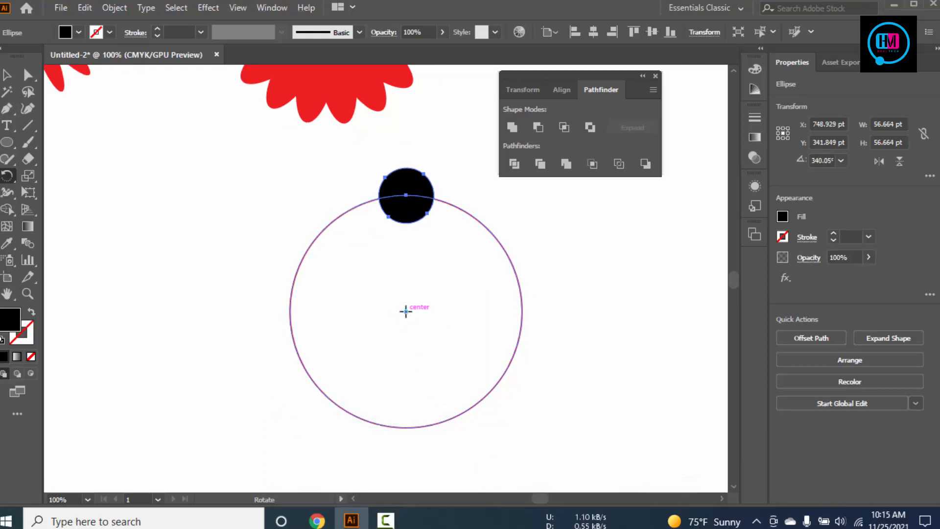
# Make a copy of the black circle rotated by 360/25 degrees about the large circle's centre.
pyautogui.keyDown('alt'); pyautogui.click(406, 311); pyautogui.keyUp('alt')
pyautogui.click(467, 226)
pyautogui.moveTo(467, 227); pyautogui.dragTo(416, 228)
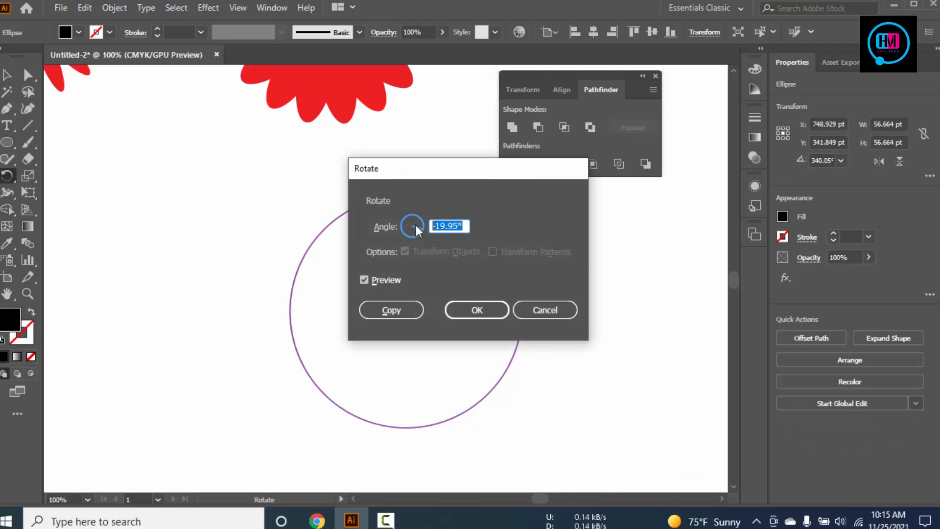
pyautogui.write('360/25')
pyautogui.click(385, 310)
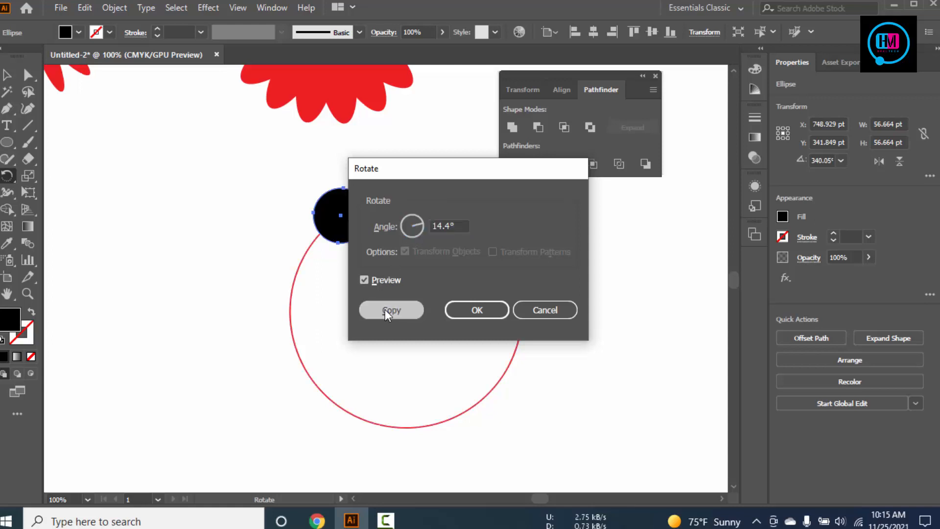
# Repeat the 14.4° rotated copy until black circles fill the whole large circle.
pyautogui.hotkey('ctrl', 'd')
pyautogui.hotkey('ctrl', 'd')
pyautogui.hotkey('ctrl', 'd')
pyautogui.hotkey('ctrl', 'd')
pyautogui.hotkey('ctrl', 'd')
pyautogui.hotkey('ctrl', 'd')
pyautogui.hotkey('ctrl', 'd')
pyautogui.hotkey('ctrl', 'd')
pyautogui.hotkey('ctrl', 'd')
pyautogui.hotkey('ctrl', 'd')
pyautogui.hotkey('ctrl', 'd')
pyautogui.hotkey('ctrl', 'd')
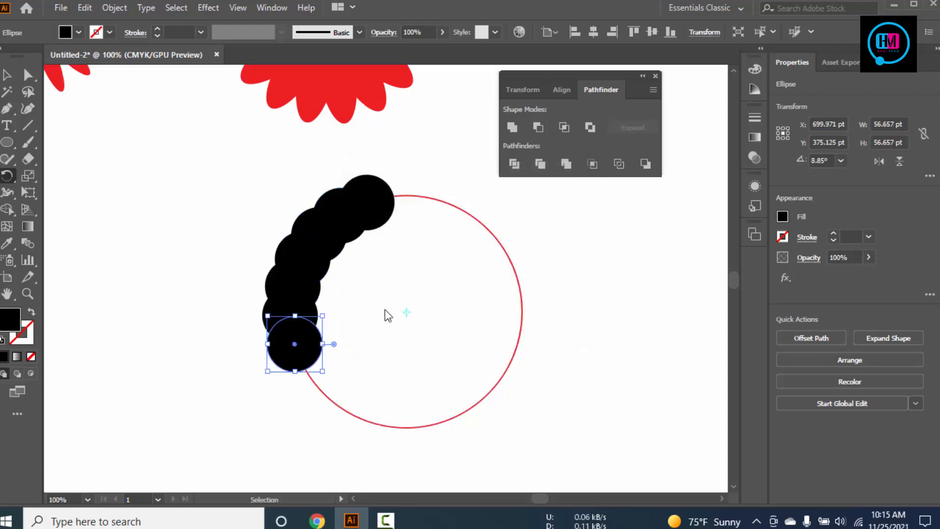
pyautogui.hotkey('ctrl', 'd')
pyautogui.hotkey('ctrl', 'd')
pyautogui.hotkey('ctrl', 'd')
pyautogui.hotkey('ctrl', 'd')
pyautogui.hotkey('ctrl', 'd')
pyautogui.hotkey('ctrl', 'd')
pyautogui.hotkey('ctrl', 'd')
pyautogui.hotkey('ctrl', 'd')
pyautogui.hotkey('ctrl', 'd')
pyautogui.hotkey('ctrl', 'd')
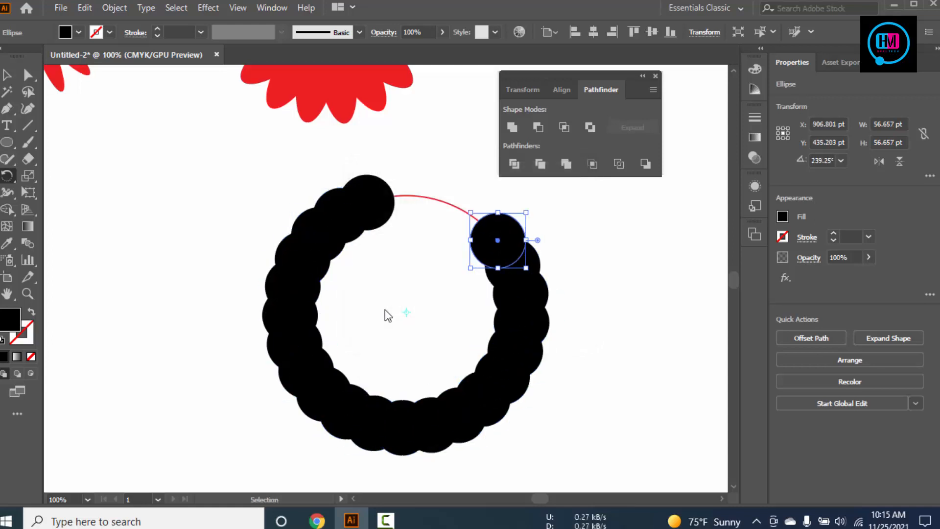
pyautogui.hotkey('ctrl', 'd')
pyautogui.hotkey('ctrl', 'd')
pyautogui.hotkey('ctrl', 'd')
pyautogui.hotkey('ctrl', 'd')
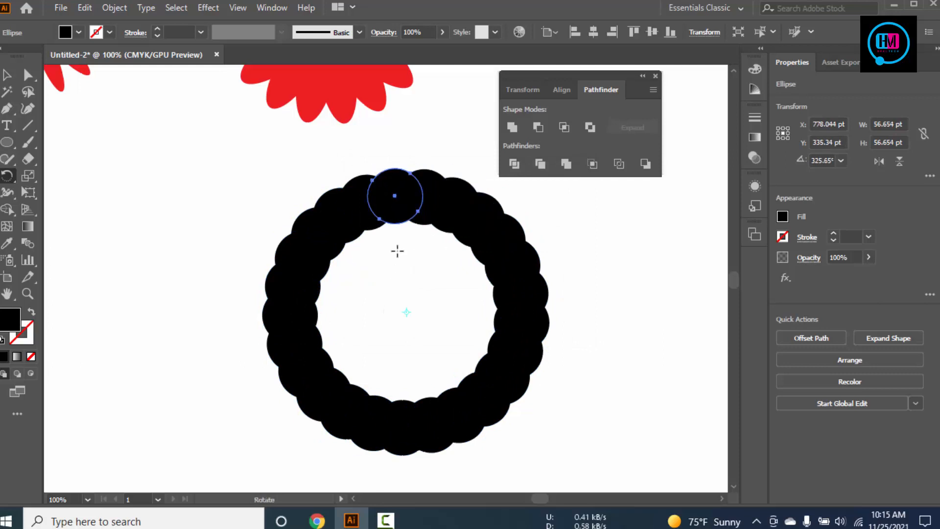
# Undo all the 14.4° copies until only the original black circle remains.
pyautogui.keyDown('alt'); pyautogui.click(395, 197); pyautogui.keyUp('alt')
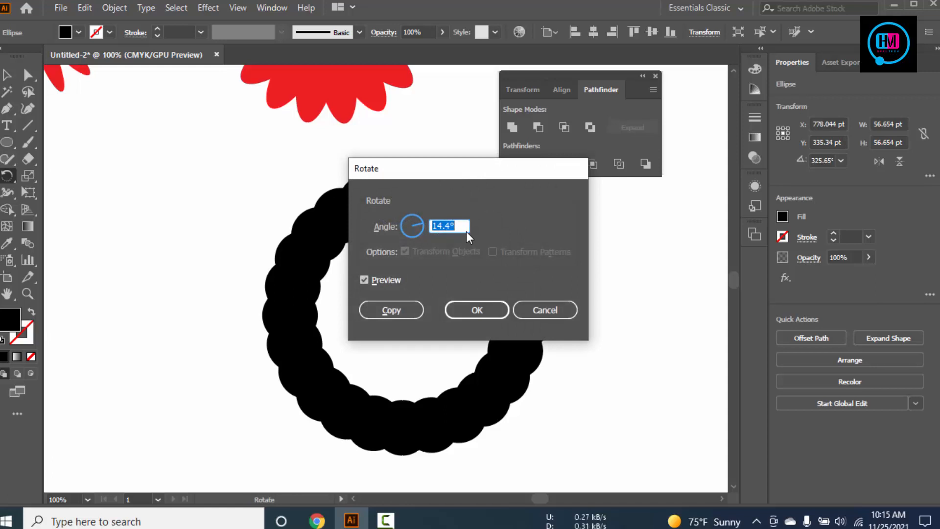
pyautogui.click(534, 314)
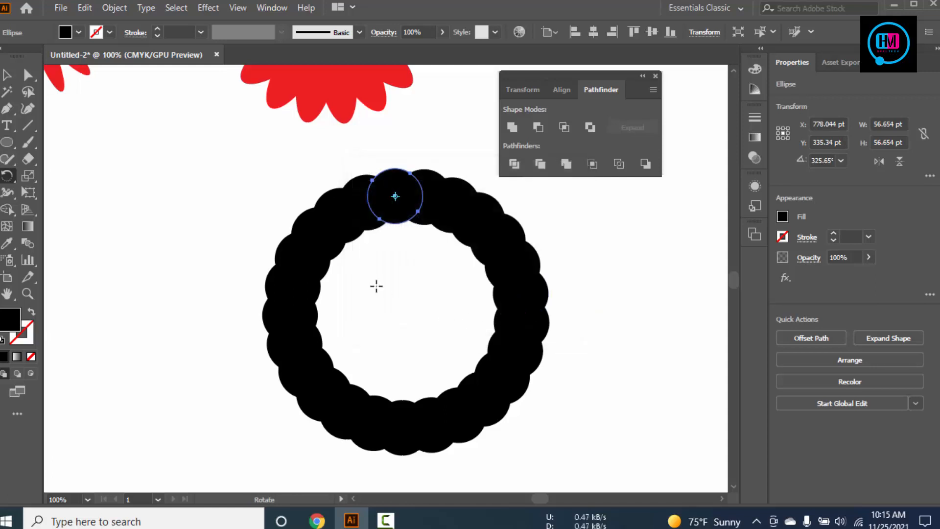
pyautogui.hotkey('ctrl', 'z')
pyautogui.hotkey('ctrl', 'z')
pyautogui.hotkey('ctrl', 'z')
pyautogui.hotkey('ctrl', 'z')
pyautogui.hotkey('ctrl', 'z')
pyautogui.hotkey('ctrl', 'z')
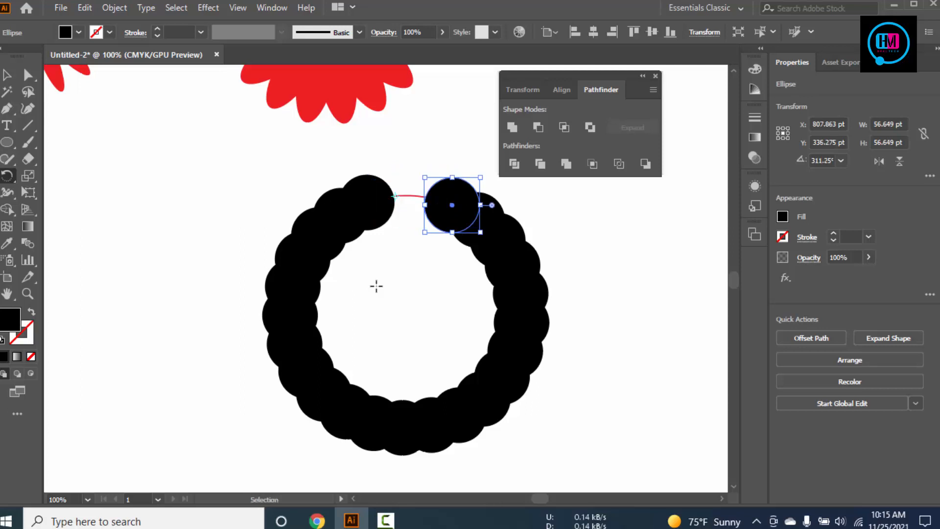
pyautogui.hotkey('ctrl', 'z')
pyautogui.hotkey('ctrl', 'z')
pyautogui.hotkey('ctrl', 'z')
pyautogui.hotkey('ctrl', 'z')
pyautogui.hotkey('ctrl', 'z')
pyautogui.hotkey('ctrl', 'z')
pyautogui.hotkey('ctrl', 'z')
pyautogui.hotkey('ctrl', 'z')
pyautogui.hotkey('ctrl', 'z')
pyautogui.hotkey('ctrl', 'z')
pyautogui.hotkey('ctrl', 'z')
pyautogui.hotkey('ctrl', 'z')
pyautogui.hotkey('ctrl', 'z')
pyautogui.hotkey('ctrl', 'z')
pyautogui.hotkey('ctrl', 'z')
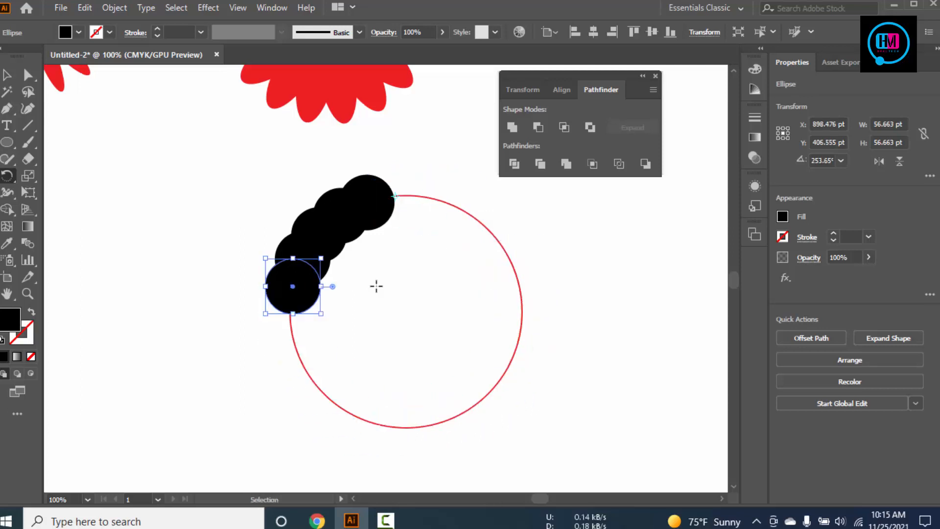
pyautogui.hotkey('ctrl', 'z')
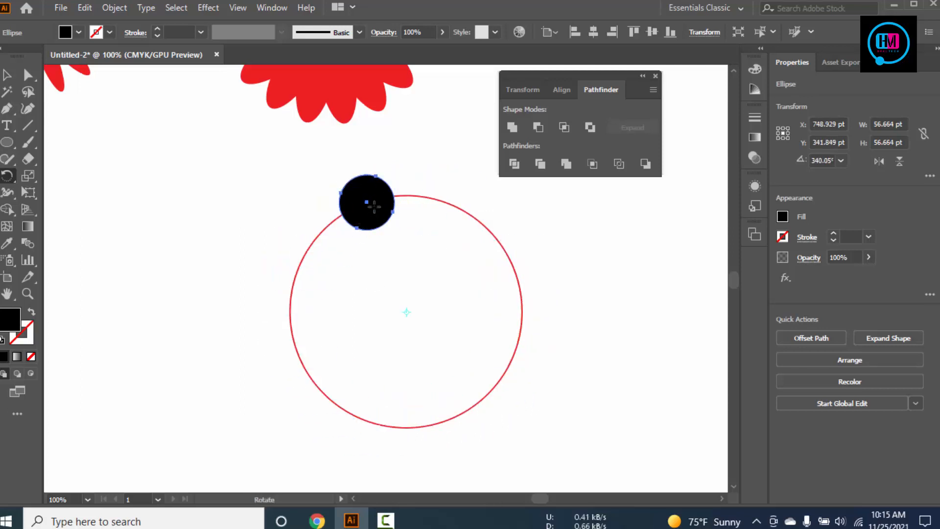
# Make a copy of the black circle rotated by 360/16 degrees about the large circle's centre.
pyautogui.keyDown('alt'); pyautogui.click(406, 311); pyautogui.keyUp('alt')
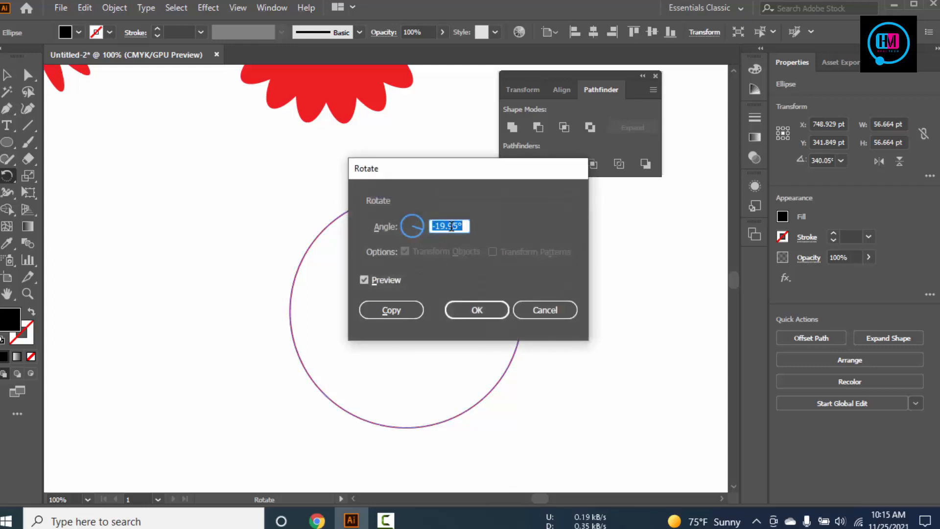
pyautogui.write('360/16')
pyautogui.click(393, 310)
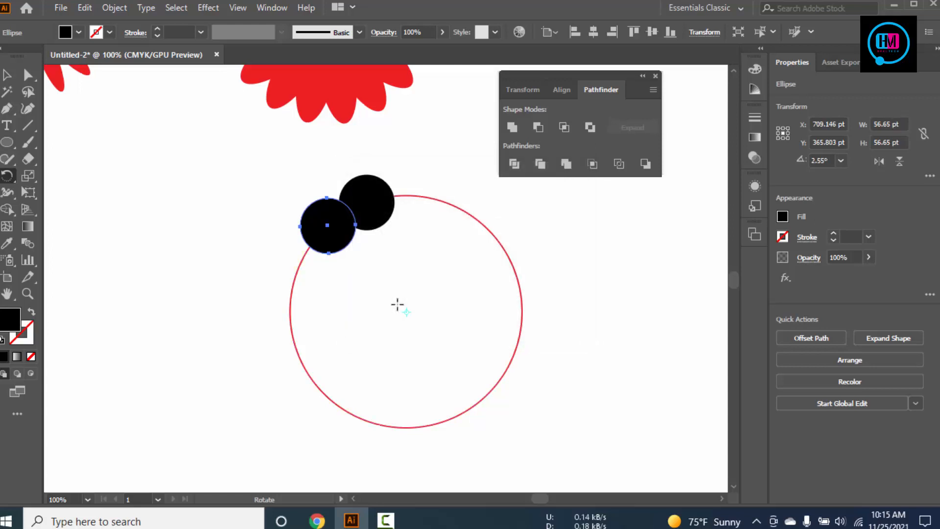
# Repeat the 360/16-degree rotated copy until the ring around the large circle is closed.
pyautogui.hotkey('ctrl', 'd')
pyautogui.hotkey('ctrl', 'd')
pyautogui.hotkey('ctrl', 'd')
pyautogui.hotkey('ctrl', 'd')
pyautogui.hotkey('ctrl', 'd')
pyautogui.hotkey('ctrl', 'd')
pyautogui.hotkey('ctrl', 'd')
pyautogui.hotkey('ctrl', 'd')
pyautogui.hotkey('ctrl', 'd')
pyautogui.hotkey('ctrl', 'd')
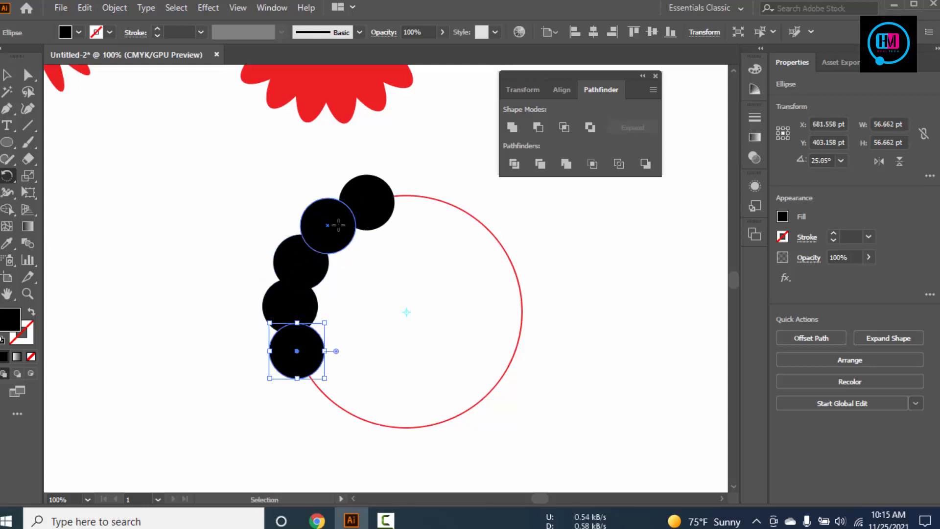
pyautogui.hotkey('ctrl', 'd')
pyautogui.hotkey('ctrl', 'd')
pyautogui.hotkey('ctrl', 'd')
pyautogui.hotkey('ctrl', 'd')
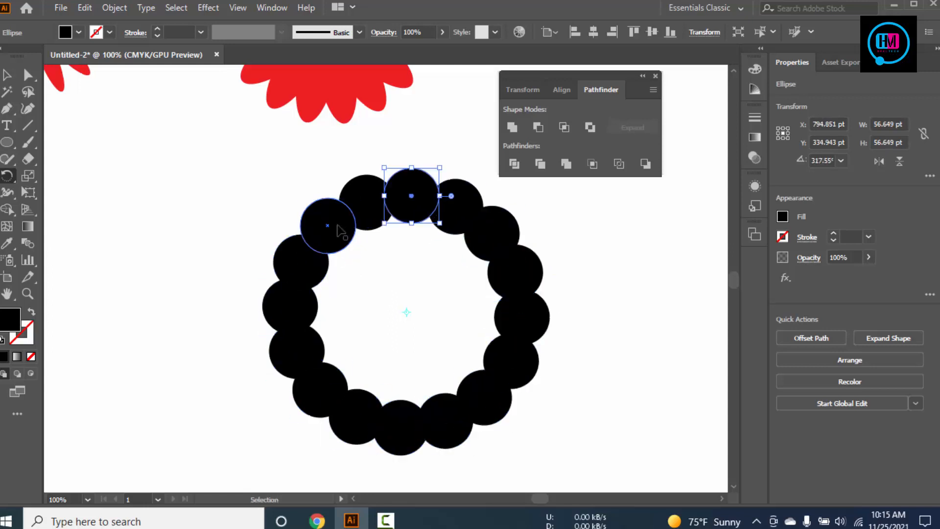
# Undo the 360/16-degree copies until a single black circle is left on the red path.
pyautogui.press('r')
pyautogui.hotkey('ctrl', 'z')
pyautogui.hotkey('ctrl', 'z')
pyautogui.hotkey('ctrl', 'z')
pyautogui.hotkey('ctrl', 'z')
pyautogui.hotkey('ctrl', 'z')
pyautogui.hotkey('ctrl', 'z')
pyautogui.hotkey('ctrl', 'z')
pyautogui.hotkey('ctrl', 'z')
pyautogui.hotkey('ctrl', 'z')
pyautogui.hotkey('ctrl', 'z')
pyautogui.hotkey('ctrl', 'z')
pyautogui.hotkey('ctrl', 'z')
pyautogui.hotkey('ctrl', 'z')
pyautogui.hotkey('ctrl', 'z')
pyautogui.hotkey('ctrl', 'z')
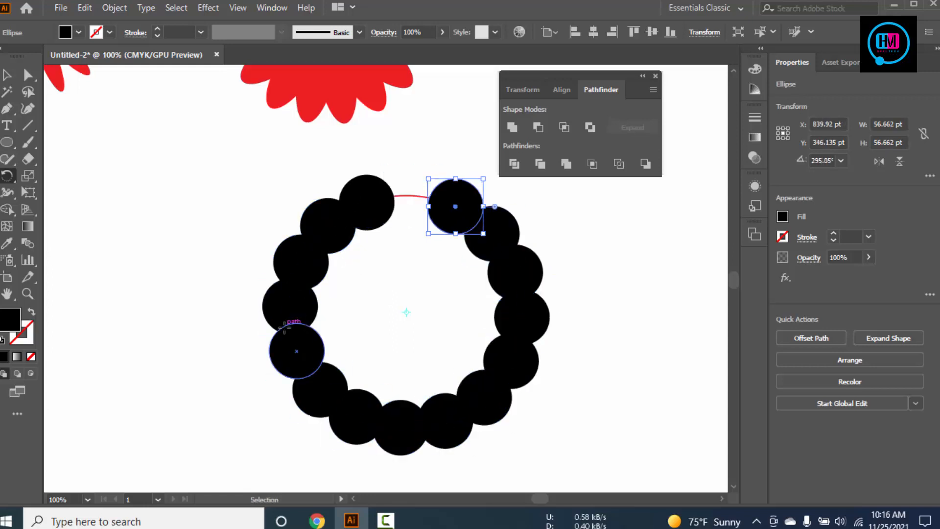
pyautogui.hotkey('ctrl', 'z')
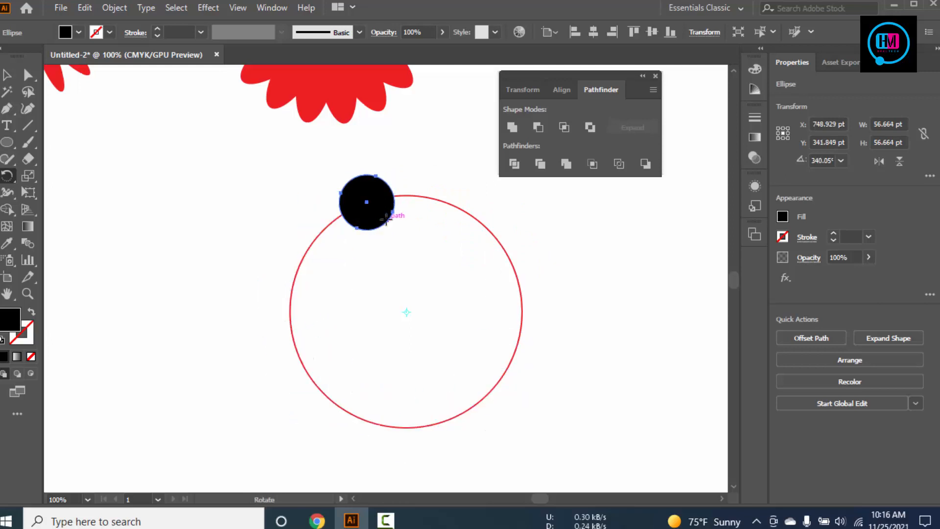
# Shrink the black circle about its own centre to about 40 pt wide.
pyautogui.press('v')
pyautogui.moveTo(395, 229); pyautogui.dragTo(390, 225)
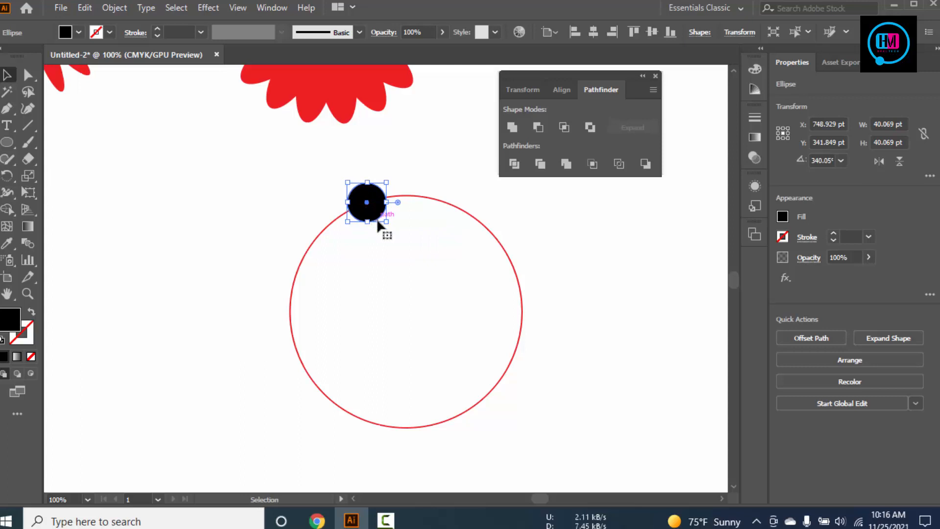
# Make a copy of the smaller black circle rotated by 360/10 degrees about a point near the large circle's centre.
pyautogui.click(8, 175)
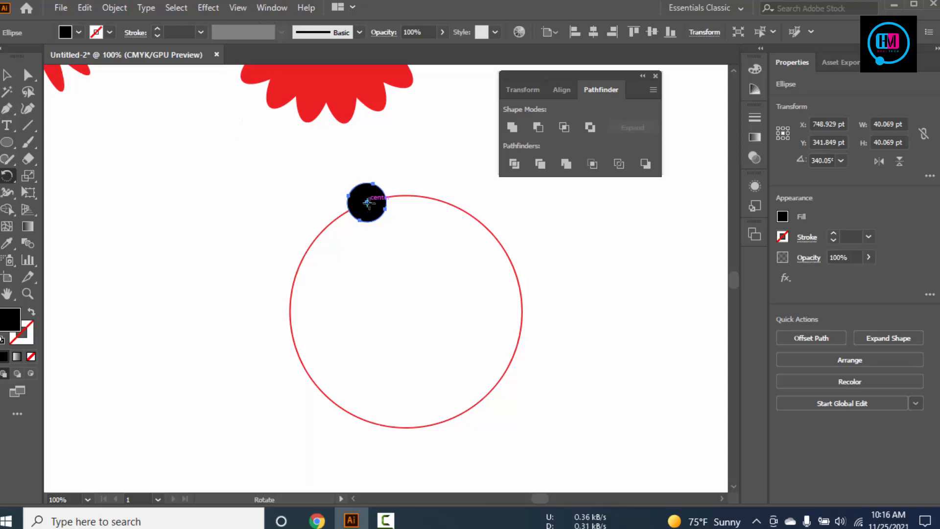
pyautogui.moveTo(369, 207); pyautogui.dragTo(407, 316)
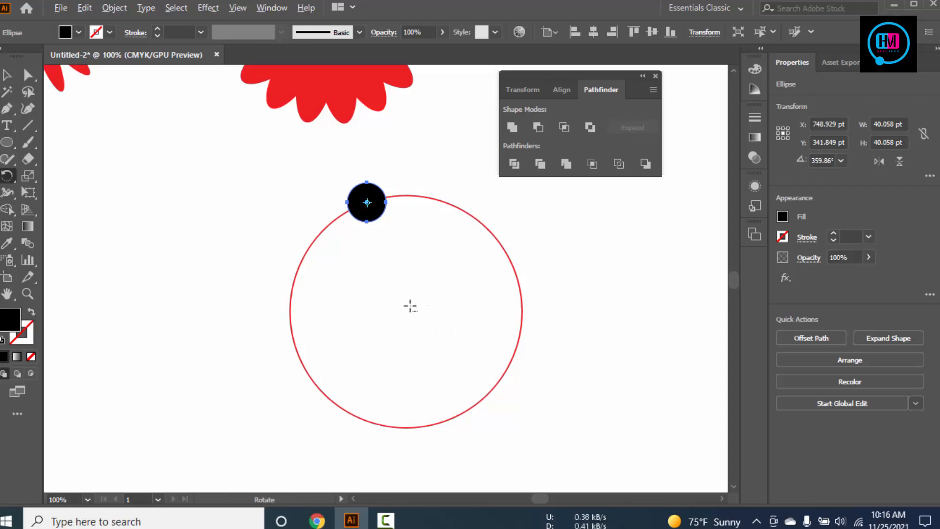
pyautogui.keyDown('alt'); pyautogui.click(409, 306); pyautogui.keyUp('alt')
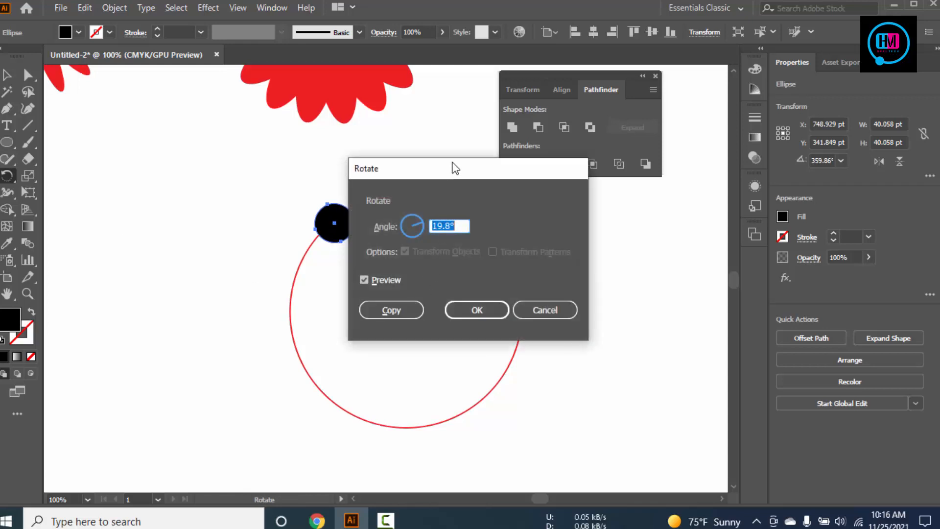
pyautogui.moveTo(455, 168); pyautogui.dragTo(567, 161)
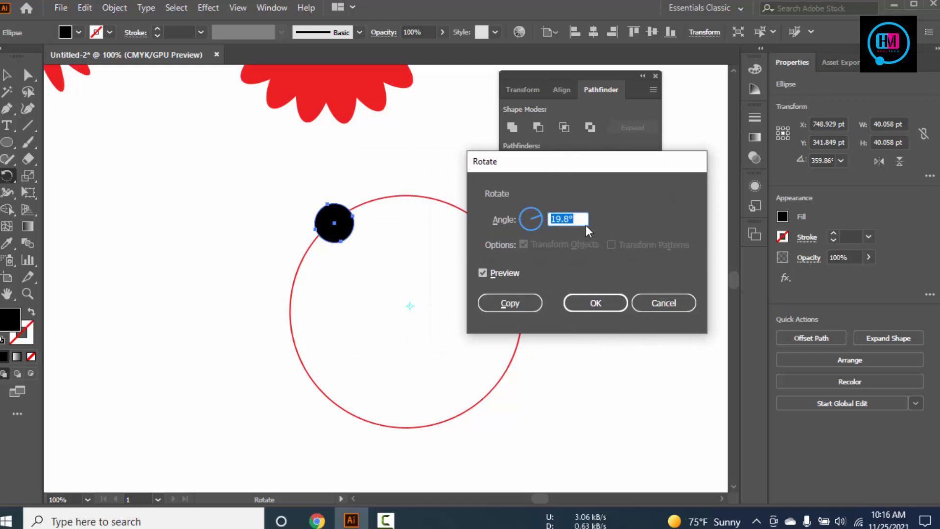
pyautogui.write('360/10')
pyautogui.click(510, 302)
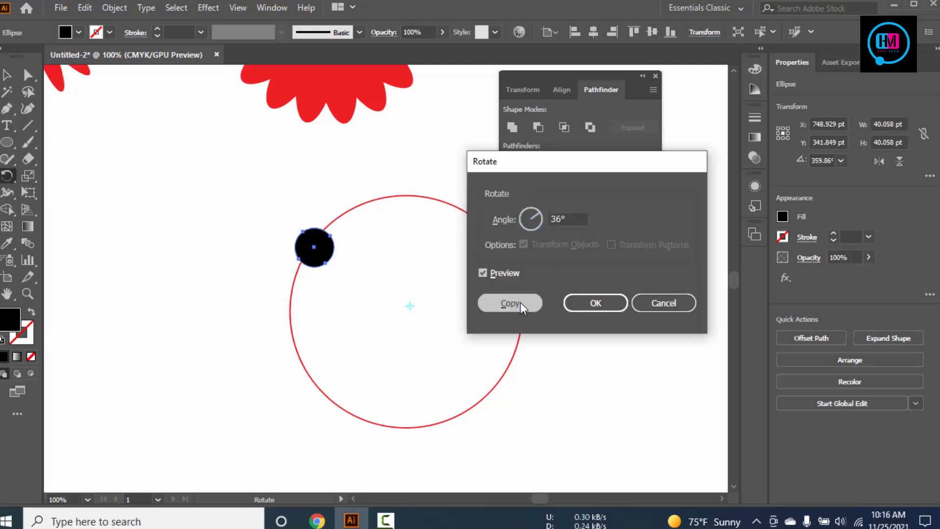
# Repeat the 36° rotated copy eight times to space ten black circles around the large red circle.
pyautogui.hotkey('ctrl', 'd')
pyautogui.hotkey('ctrl', 'd')
pyautogui.hotkey('ctrl', 'd')
pyautogui.hotkey('ctrl', 'd')
pyautogui.hotkey('ctrl', 'd')
pyautogui.hotkey('ctrl', 'd')
pyautogui.hotkey('ctrl', 'd')
pyautogui.hotkey('ctrl', 'd')
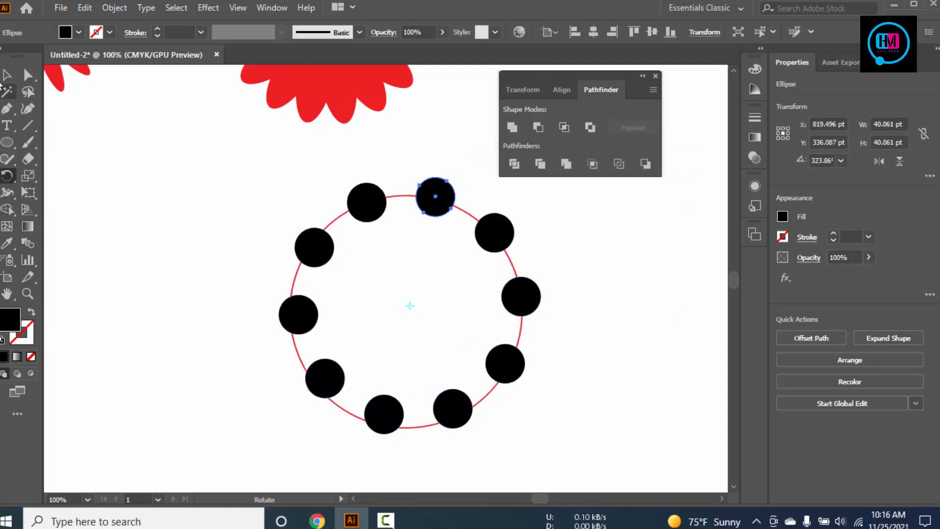
# Scale the ring of ten black circles with its red path to about 152 pt wide and move it beside the upper red flowers.
pyautogui.press('v')
pyautogui.click(207, 163)
pyautogui.keyDown('ctrl'); pyautogui.keyDown('alt'); pyautogui.click(196, 167); pyautogui.keyUp('alt'); pyautogui.keyUp('ctrl')
pyautogui.keyDown('ctrl'); pyautogui.keyDown('alt'); pyautogui.click(196, 167); pyautogui.keyUp('alt'); pyautogui.keyUp('ctrl')
pyautogui.keyDown('ctrl'); pyautogui.keyDown('alt'); pyautogui.click(196, 167); pyautogui.keyUp('alt'); pyautogui.keyUp('ctrl')
pyautogui.keyDown('ctrl'); pyautogui.keyDown('alt'); pyautogui.click(196, 167); pyautogui.keyUp('alt'); pyautogui.keyUp('ctrl')
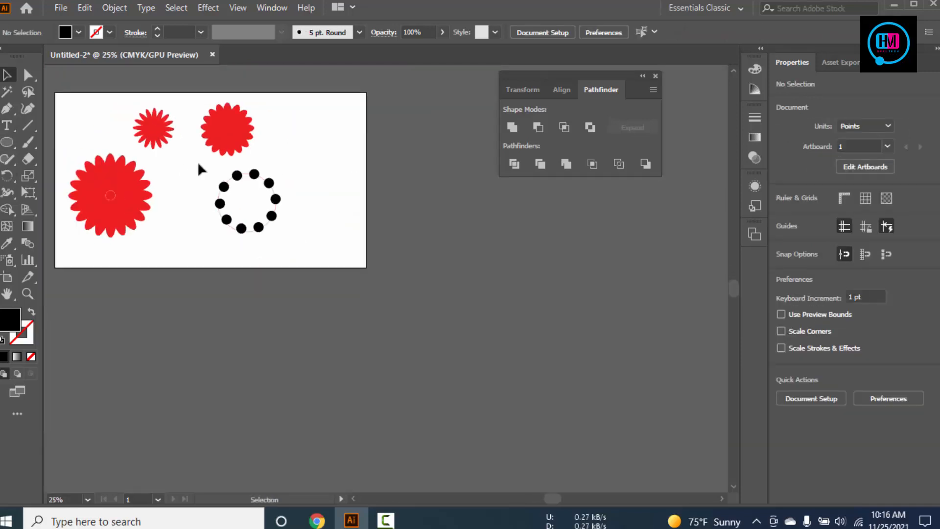
pyautogui.moveTo(356, 233); pyautogui.dragTo(403, 288)
pyautogui.moveTo(245, 154); pyautogui.dragTo(325, 290)
pyautogui.click(318, 250)
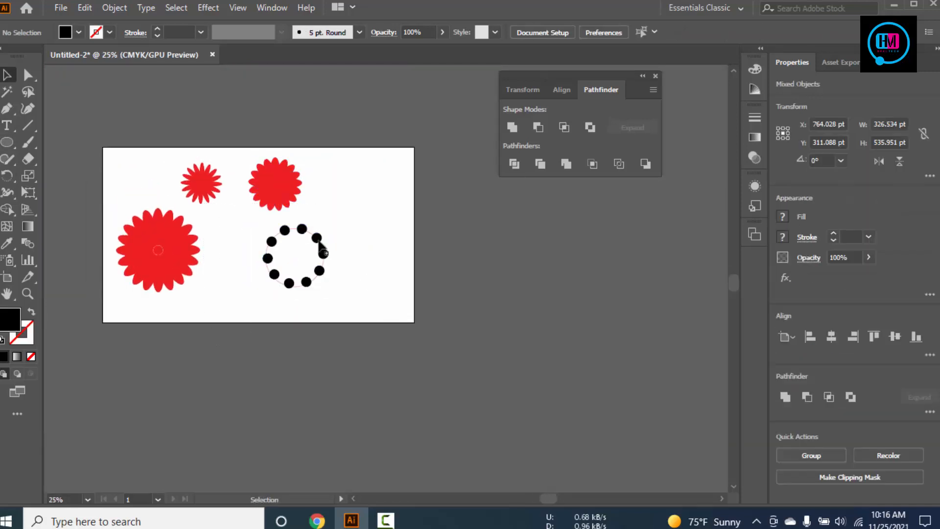
pyautogui.keyDown('ctrl'); pyautogui.click(343, 222); pyautogui.keyUp('ctrl')
pyautogui.keyDown('ctrl'); pyautogui.click(343, 222); pyautogui.keyUp('ctrl')
pyautogui.keyDown('ctrl'); pyautogui.click(343, 222); pyautogui.keyUp('ctrl')
pyautogui.moveTo(340, 227); pyautogui.dragTo(256, 401)
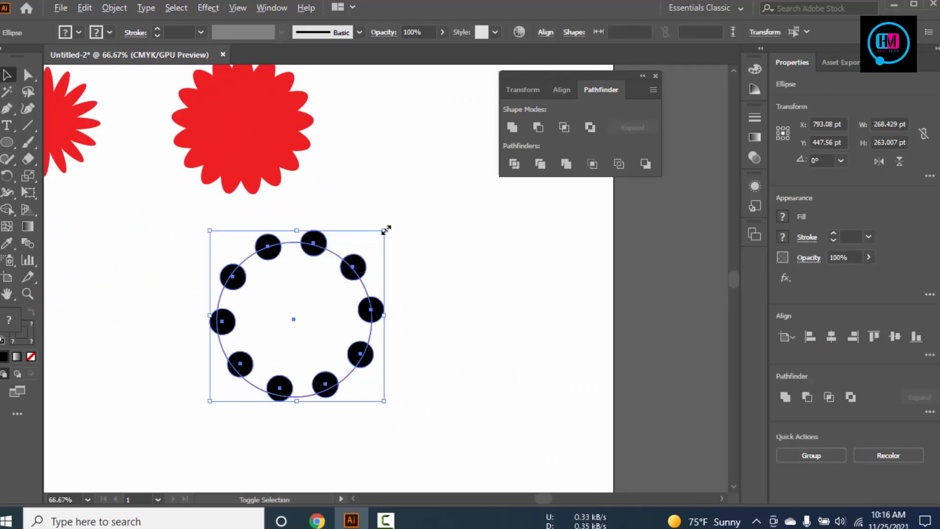
pyautogui.moveTo(384, 230); pyautogui.dragTo(446, 127)
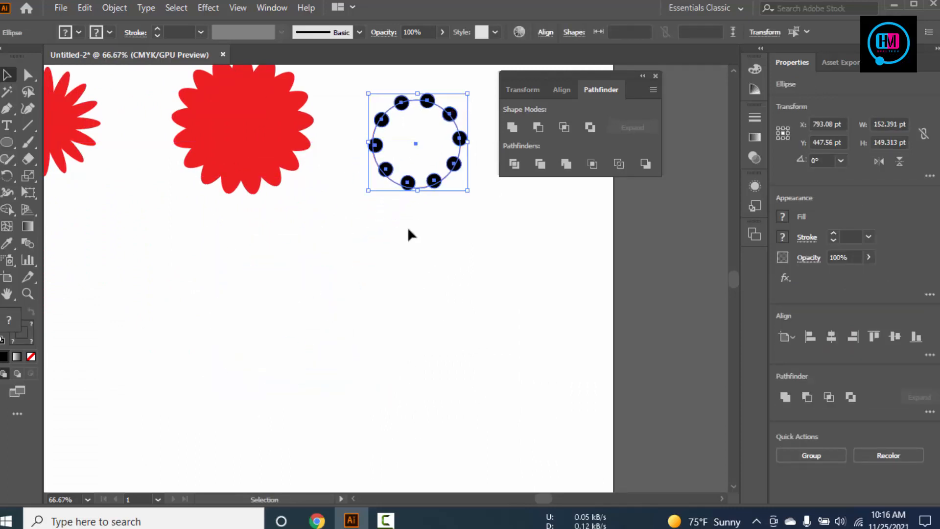
pyautogui.keyDown('ctrl'); pyautogui.keyDown('alt'); pyautogui.click(409, 230); pyautogui.keyUp('alt'); pyautogui.keyUp('ctrl')
pyautogui.keyDown('ctrl'); pyautogui.click(333, 303); pyautogui.keyUp('ctrl')
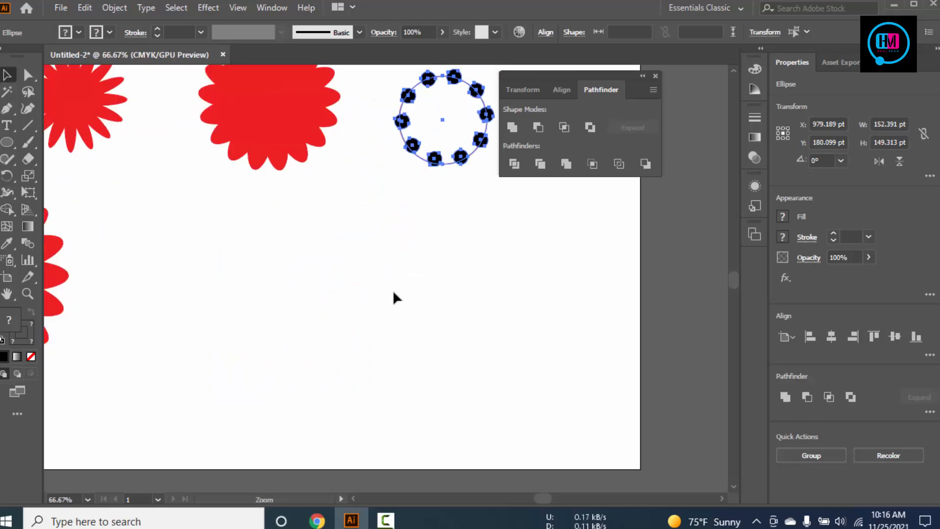
pyautogui.scroll(2, 411, 349)
pyautogui.click(433, 344)
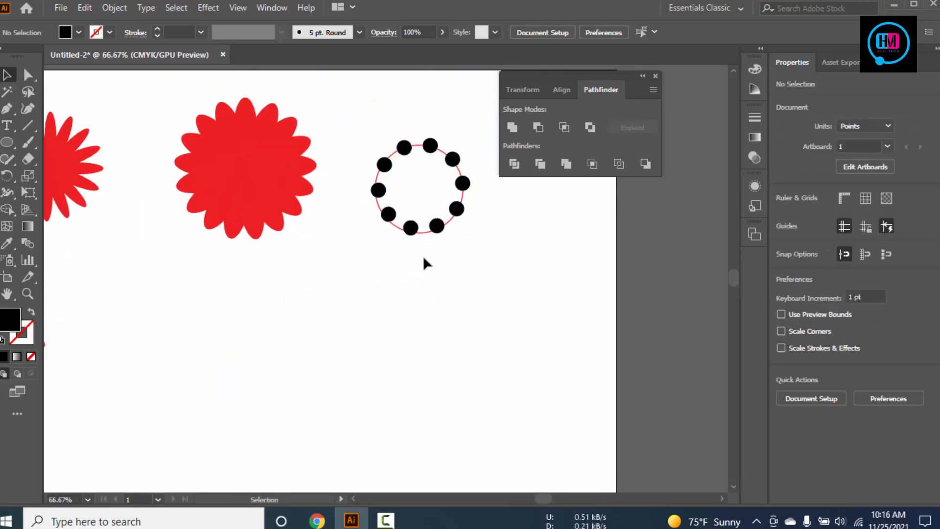
pyautogui.click(397, 519)
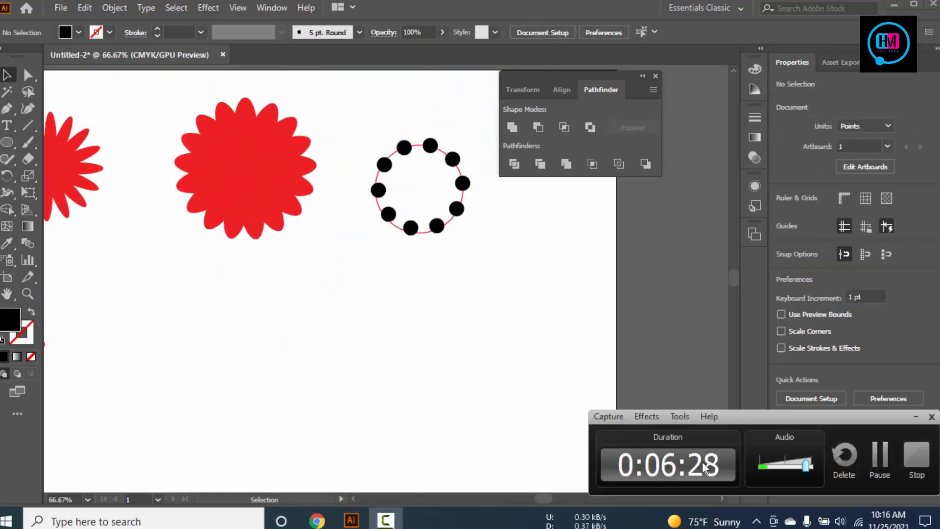
pyautogui.click(850, 453)
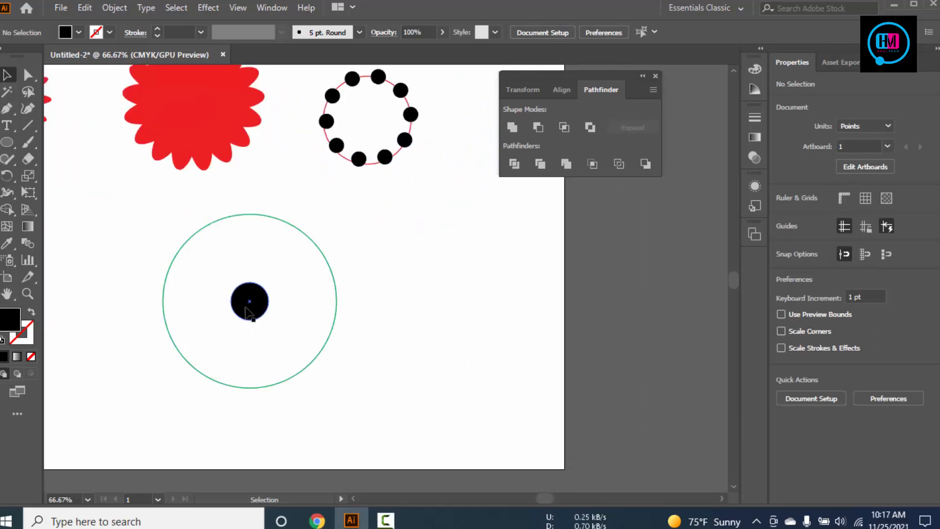
# Move the black circle near the green circle's left inner edge and shrink it about its centre to about 35 pt wide.
pyautogui.moveTo(247, 313); pyautogui.dragTo(193, 315)
pyautogui.scroll(2, 226, 319)
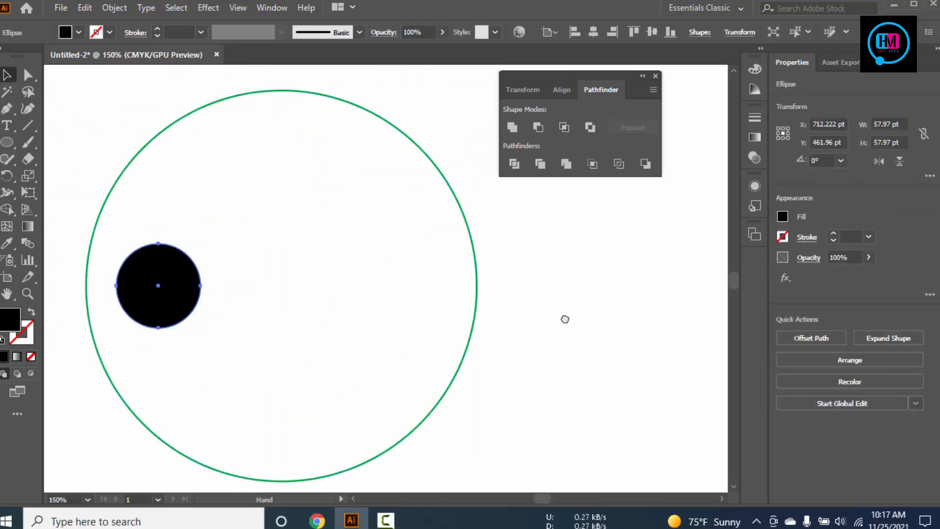
pyautogui.moveTo(565, 319); pyautogui.dragTo(591, 306)
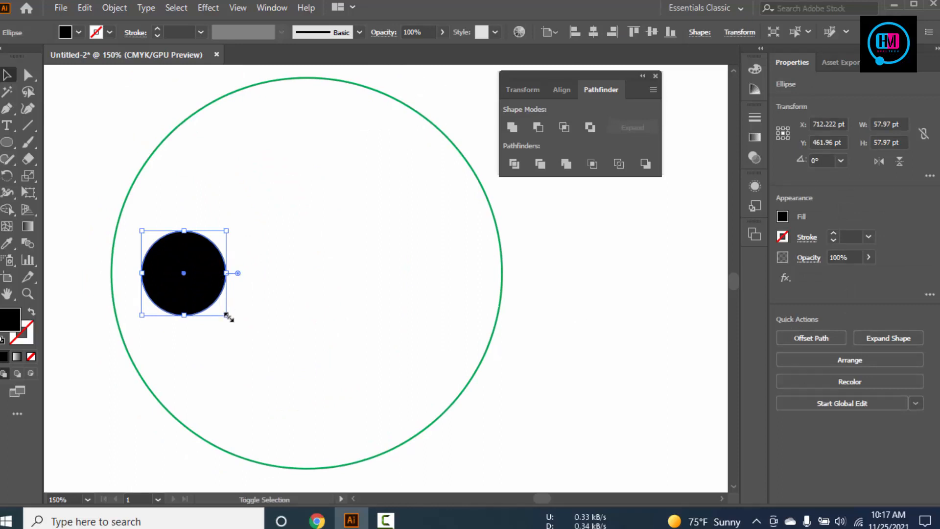
pyautogui.moveTo(229, 311); pyautogui.dragTo(252, 282)
# Place a horizontally aligned copy of the small black circle near the green circle's right inner edge.
pyautogui.press('v')
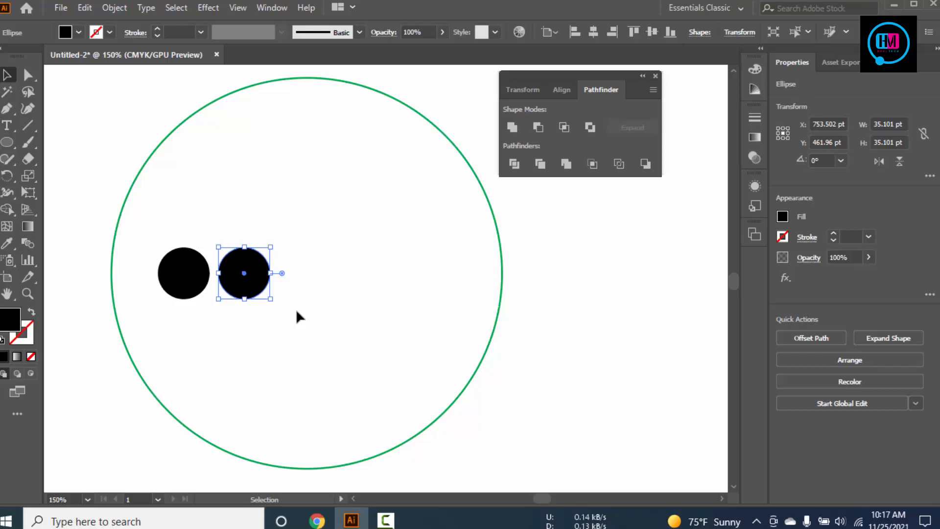
pyautogui.moveTo(254, 274); pyautogui.dragTo(446, 269)
pyautogui.click(270, 320)
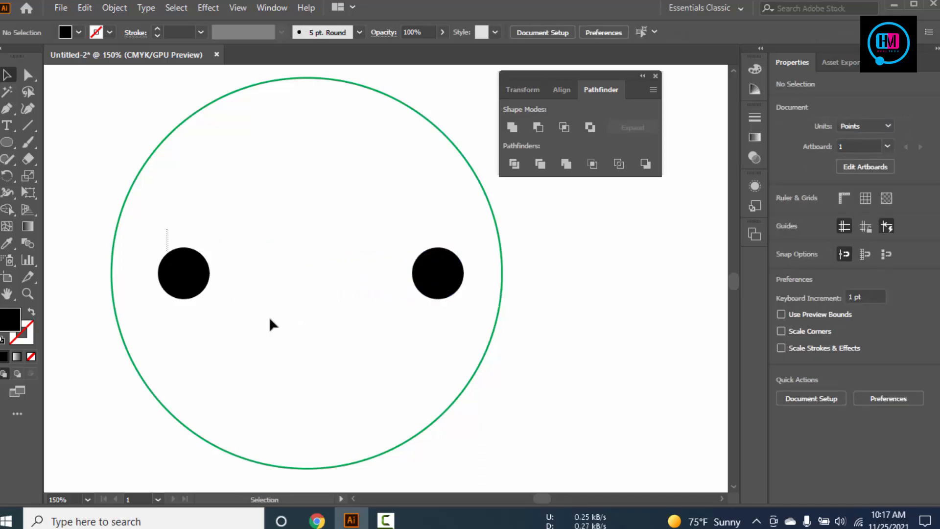
pyautogui.moveTo(444, 308); pyautogui.dragTo(444, 308)
pyautogui.click(115, 8)
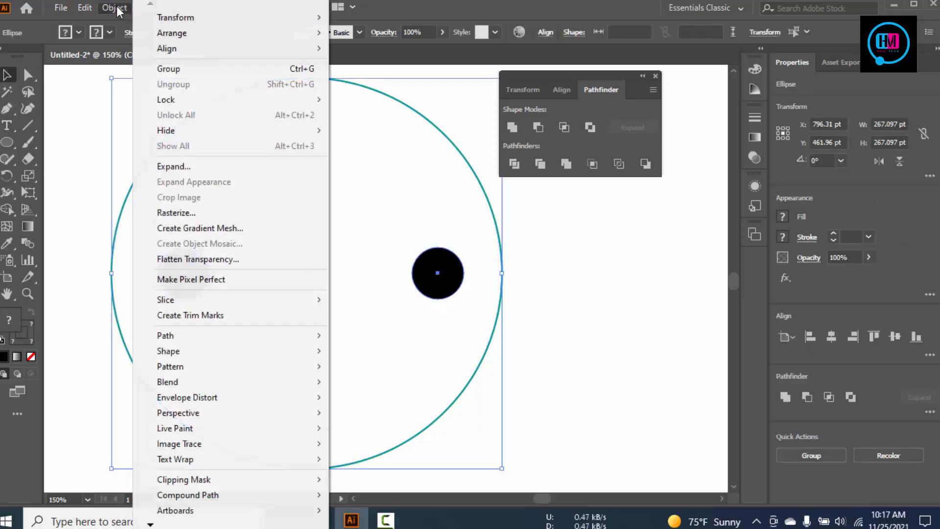
pyautogui.press('Escape')
pyautogui.click(568, 301)
# Make a blend between the two small black circles inside the green circle.
pyautogui.click(436, 273)
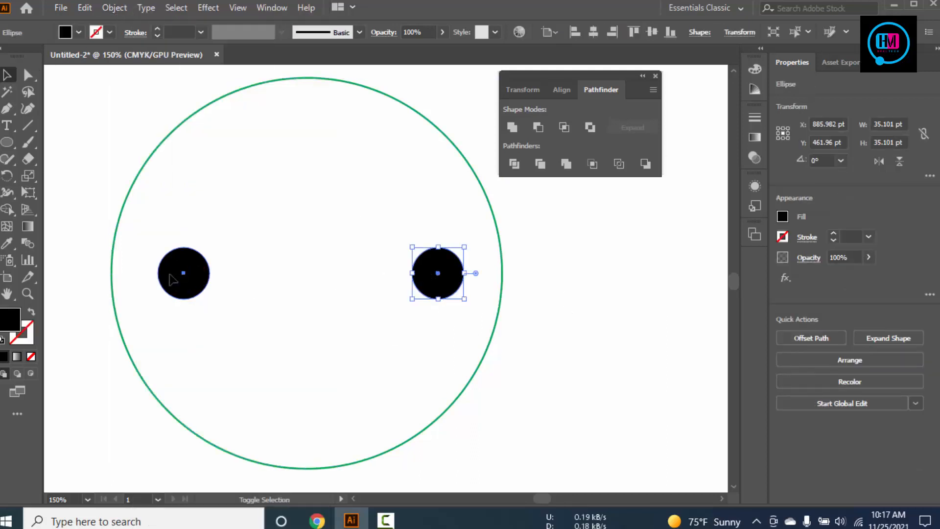
pyautogui.keyDown('shift'); pyautogui.click(177, 272); pyautogui.keyUp('shift')
pyautogui.click(113, 7)
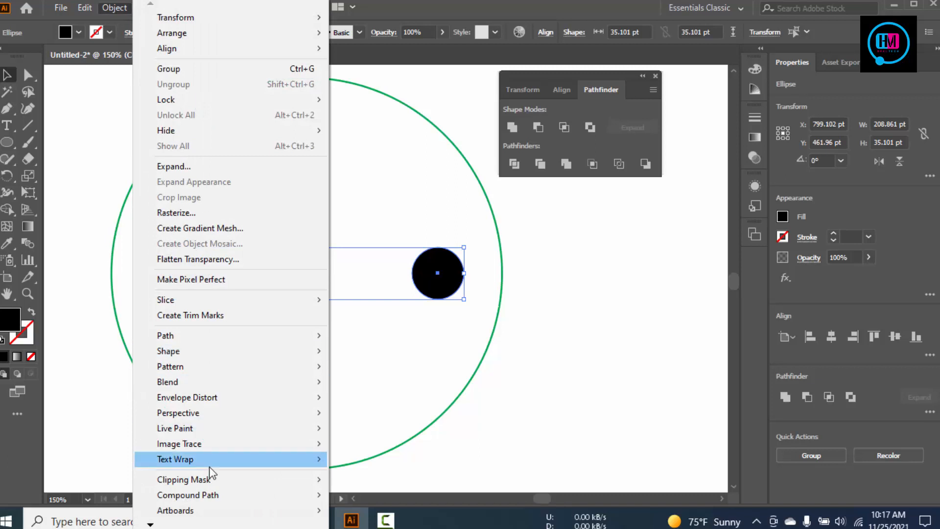
pyautogui.moveTo(188, 382)
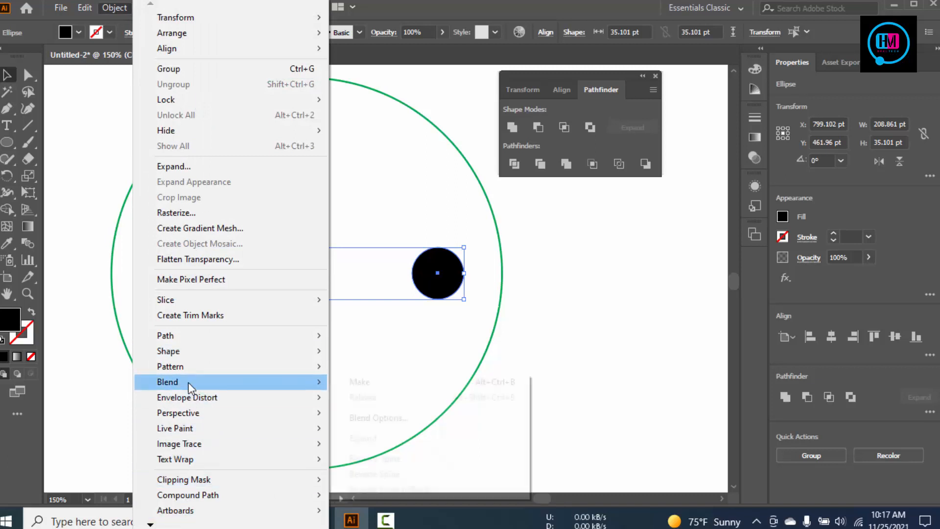
pyautogui.click(398, 380)
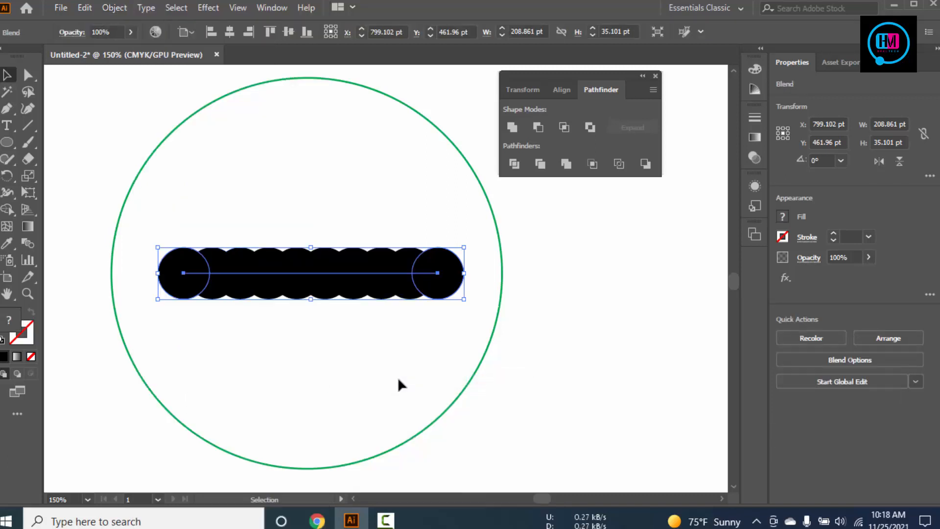
# Set the blend spacing to 3 specified steps between the two black circles.
pyautogui.click(28, 243)
pyautogui.press('Return')
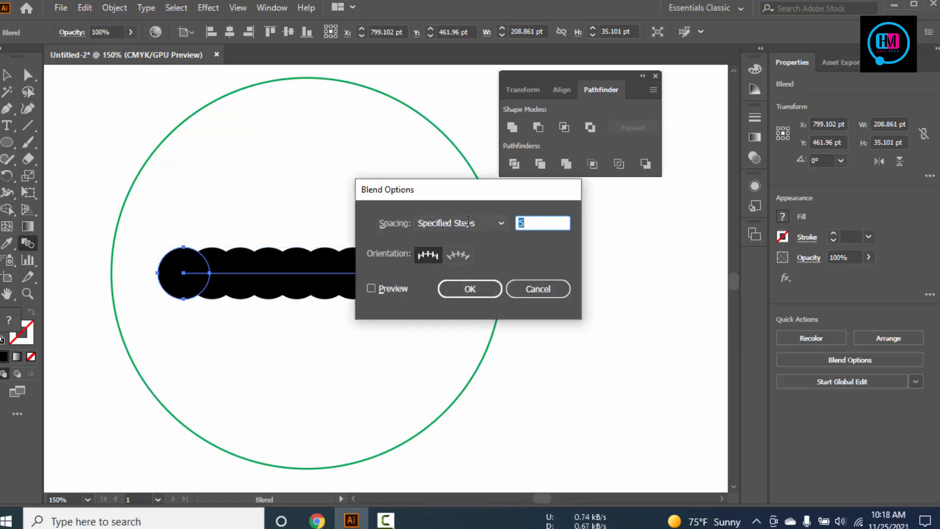
pyautogui.click(370, 288)
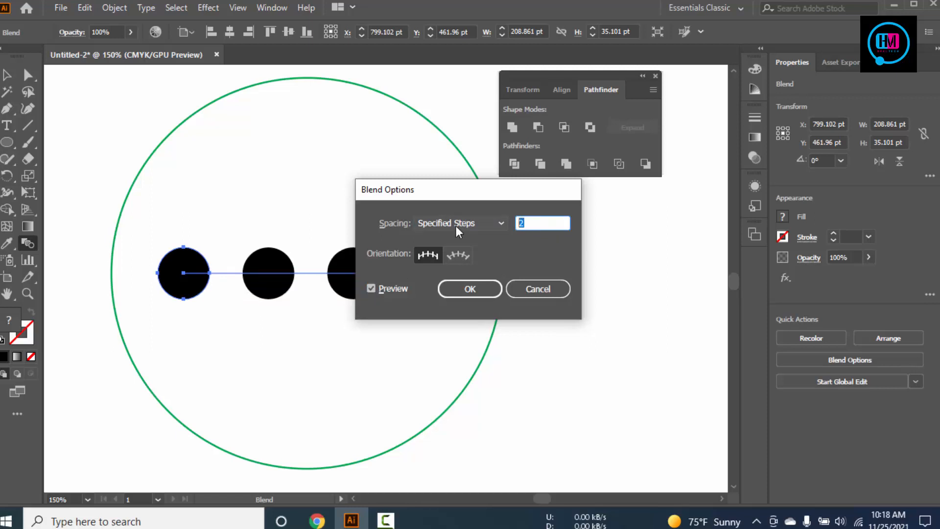
pyautogui.press('Up')
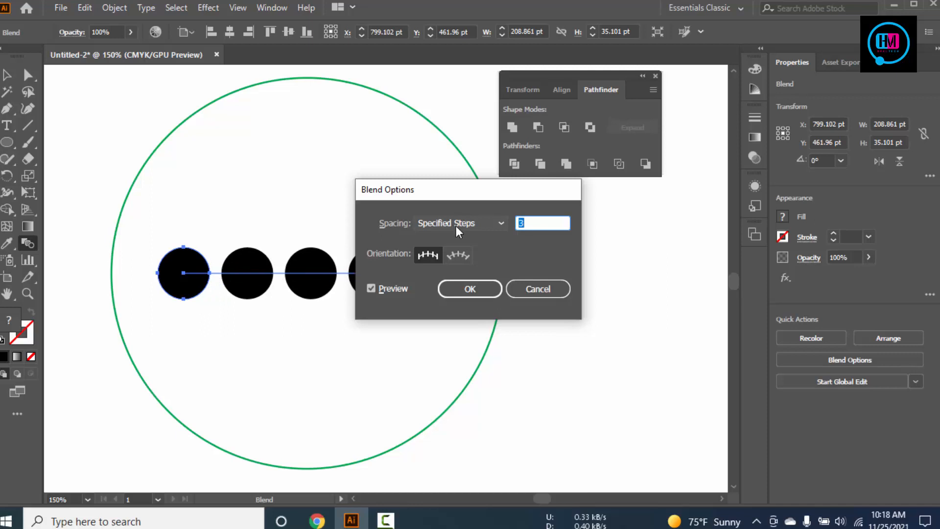
pyautogui.click(482, 290)
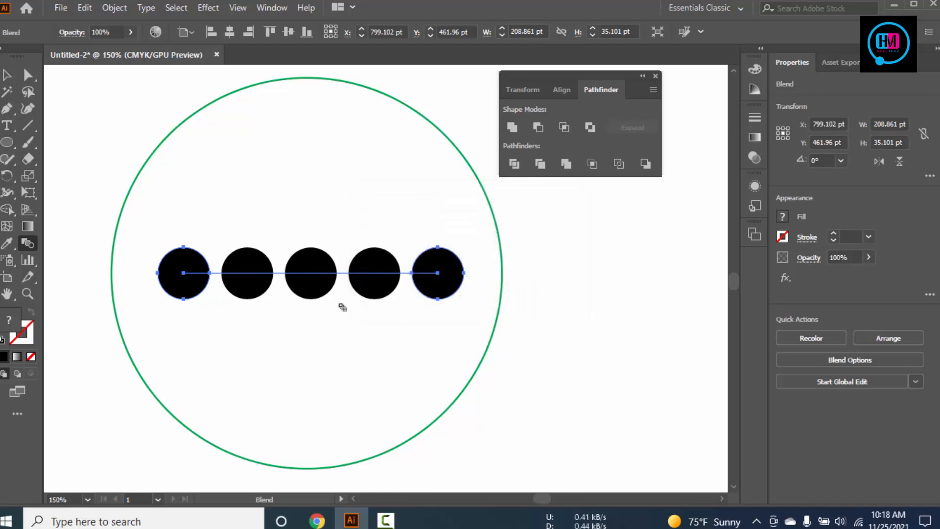
# Replace the blend's spine with the large green circle so the black circles follow it.
pyautogui.press('v')
pyautogui.moveTo(580, 246); pyautogui.dragTo(256, 361)
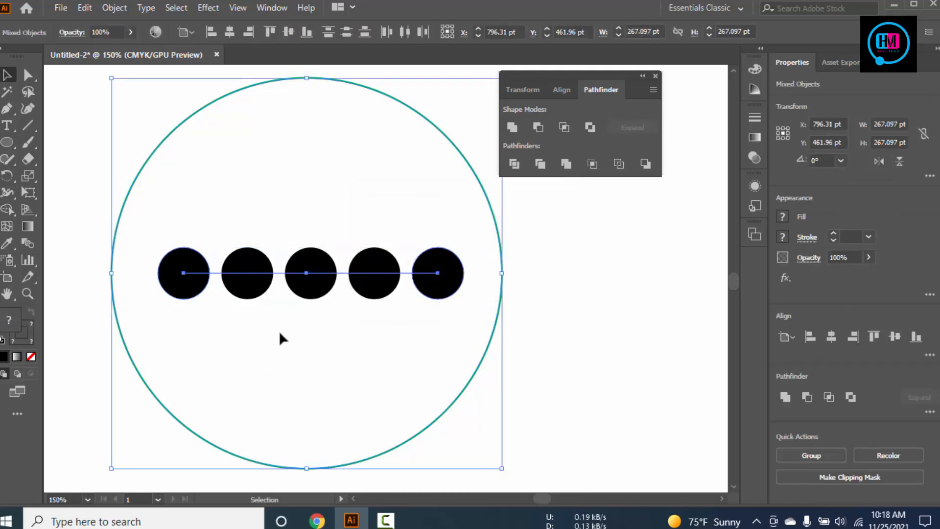
pyautogui.click(114, 7)
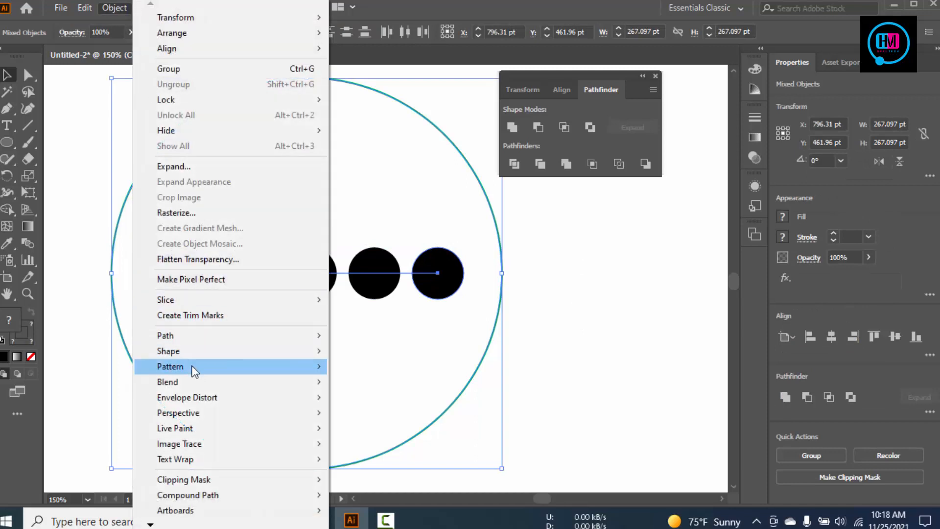
pyautogui.moveTo(205, 384)
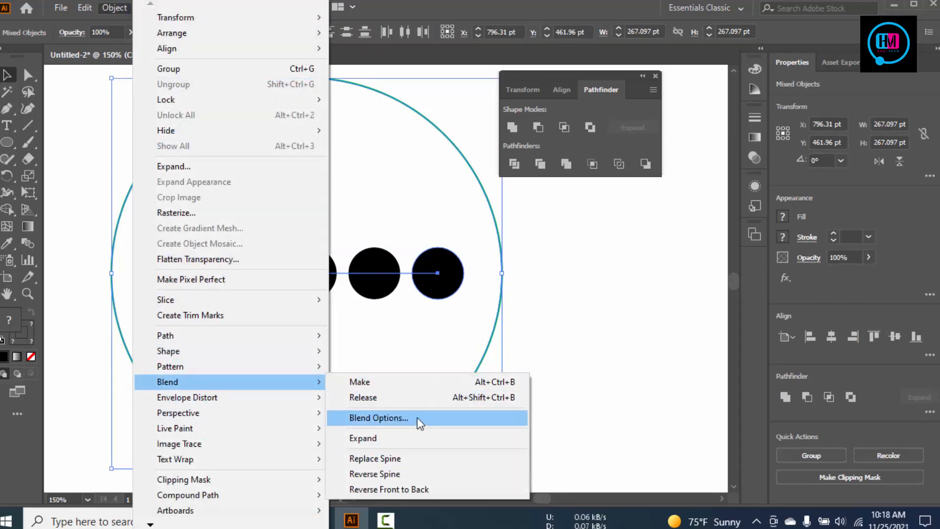
pyautogui.click(412, 464)
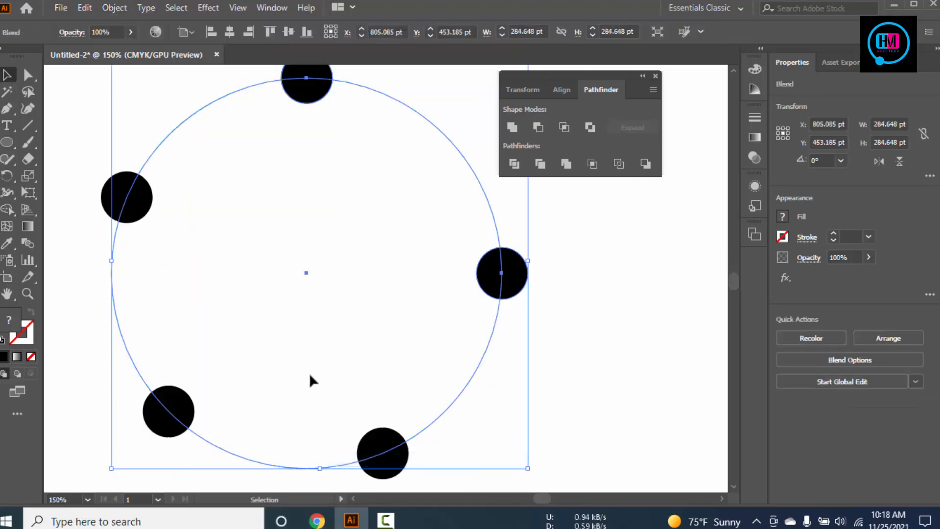
# Increase the blend spacing on the circular spine to 11 specified steps with the preview on.
pyautogui.scroll(-2, 399, 373)
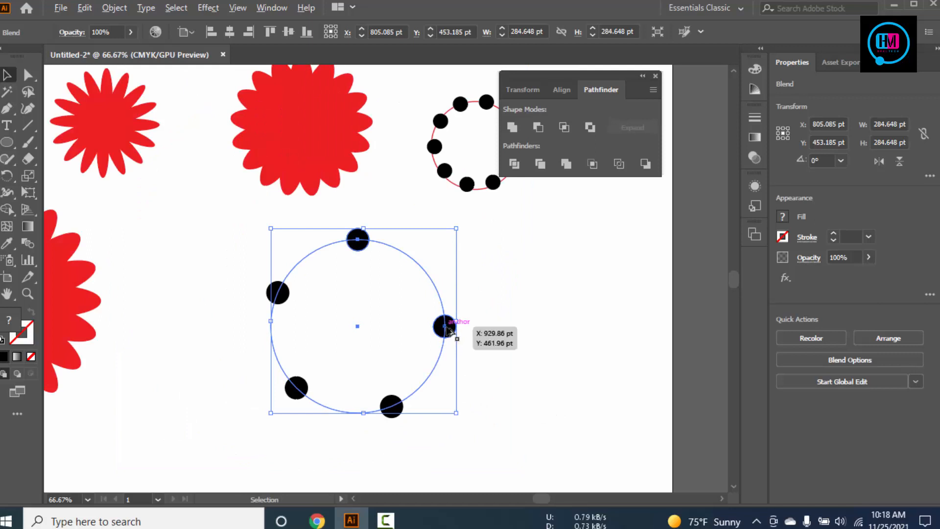
pyautogui.click(26, 244)
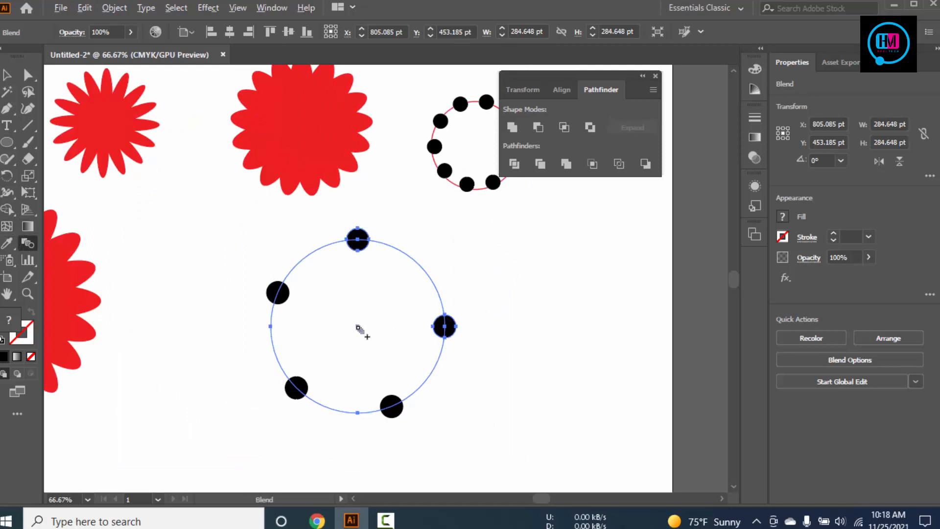
pyautogui.press('Return')
pyautogui.click(547, 222)
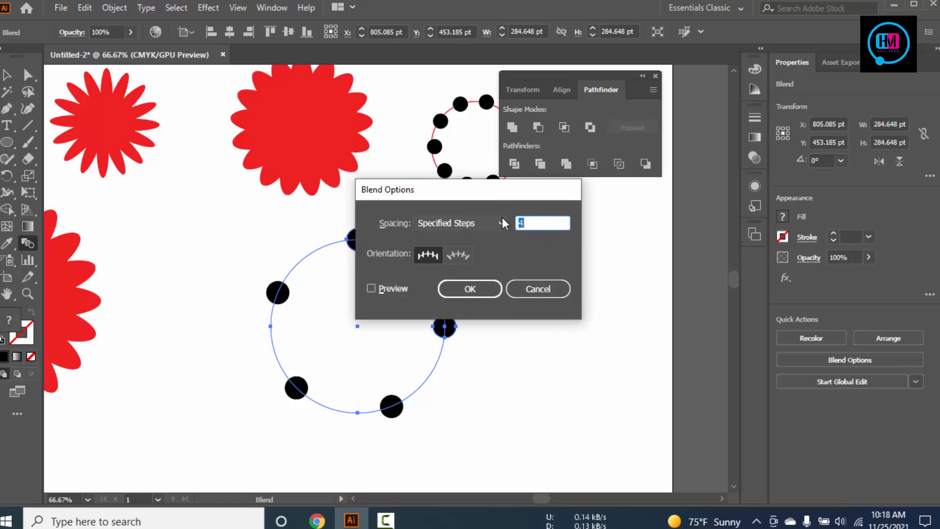
pyautogui.click(386, 287)
pyautogui.press('Tab')
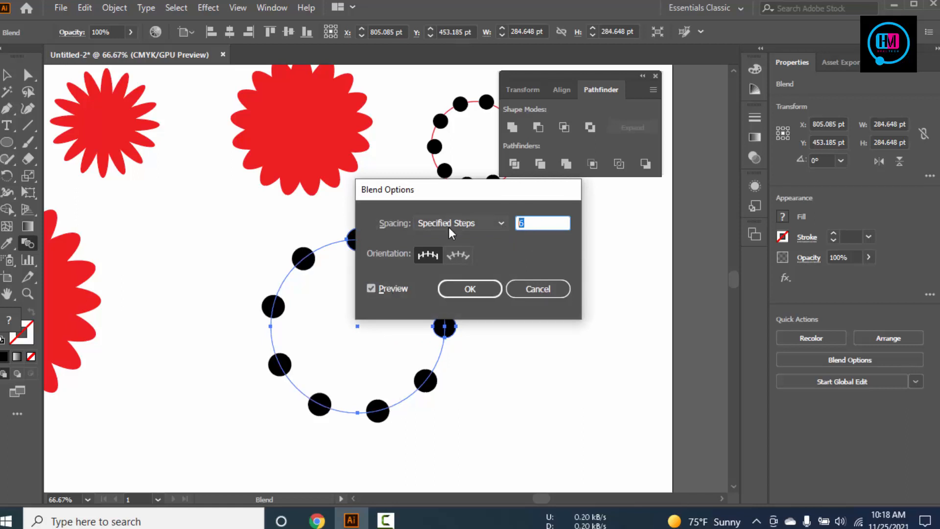
pyautogui.press('Up')
pyautogui.press('Up')
pyautogui.press('Up')
pyautogui.press('Up')
pyautogui.press('Up')
pyautogui.press('Up')
pyautogui.press('Up')
pyautogui.press('Up')
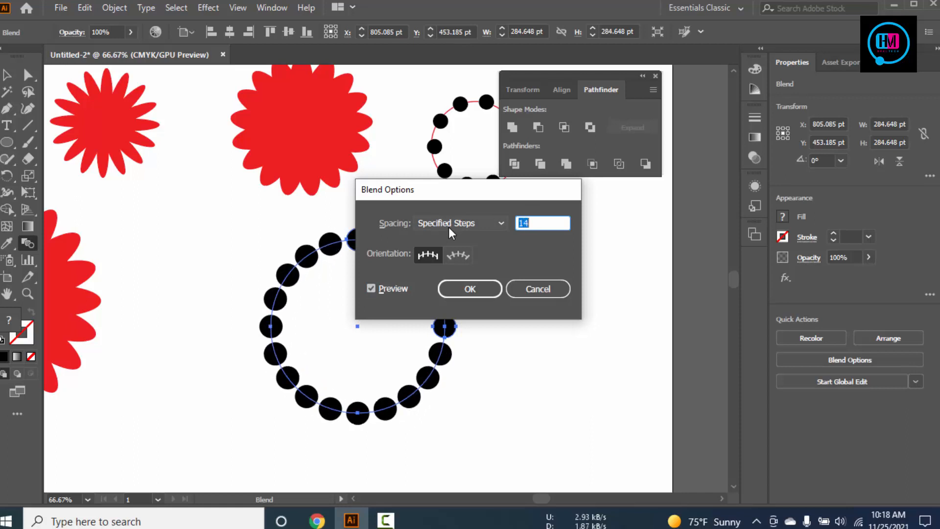
pyautogui.moveTo(454, 191); pyautogui.dragTo(620, 207)
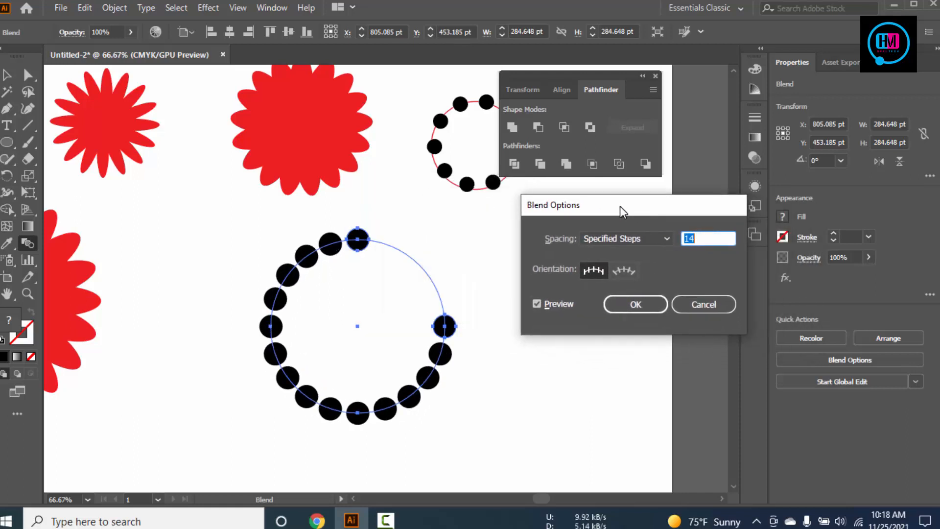
pyautogui.press('Up')
pyautogui.press('Up')
pyautogui.press('Up')
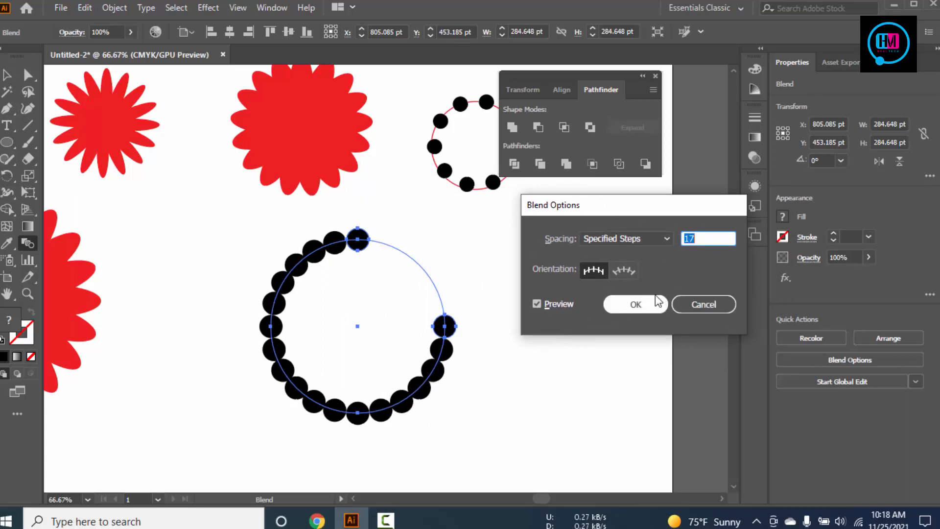
pyautogui.press('Down')
pyautogui.press('Down')
pyautogui.press('Down')
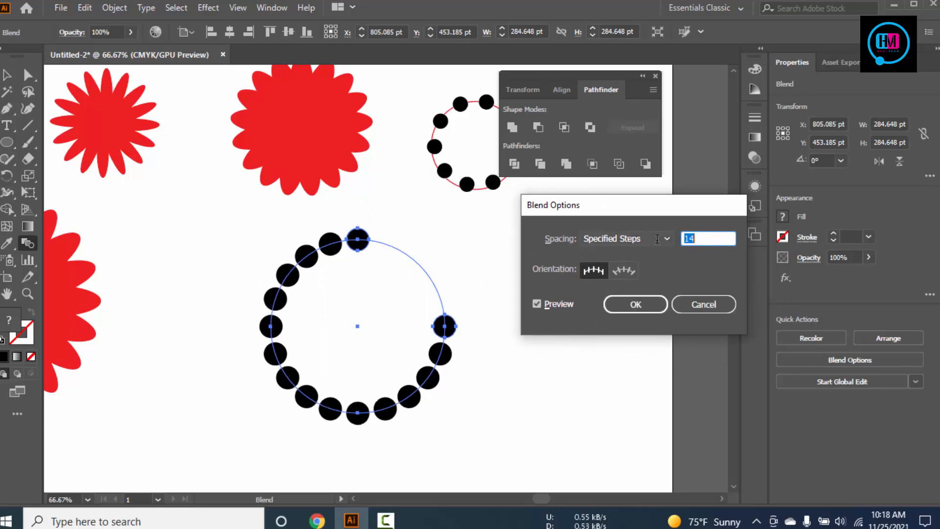
pyautogui.press('Down')
pyautogui.press('Down')
pyautogui.press('Down')
pyautogui.click(648, 308)
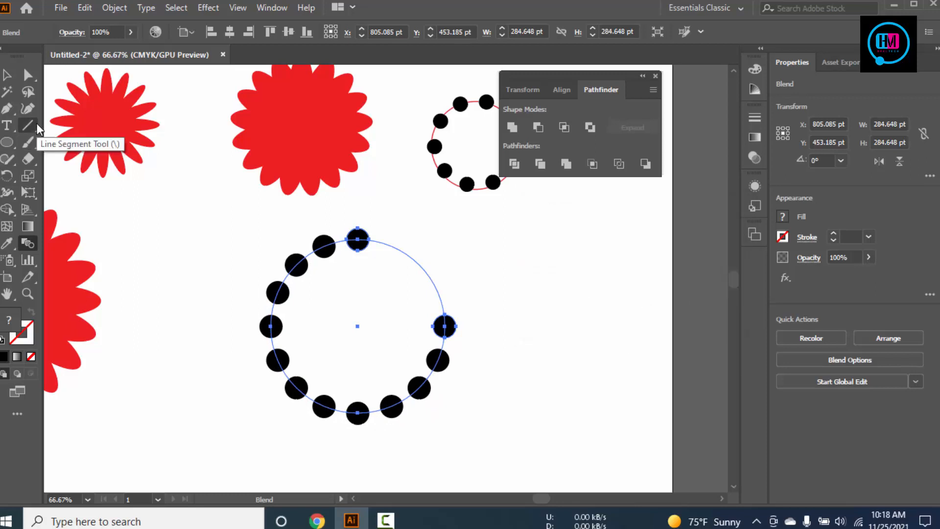
pyautogui.press('v')
pyautogui.hotkey('ctrl', '1')
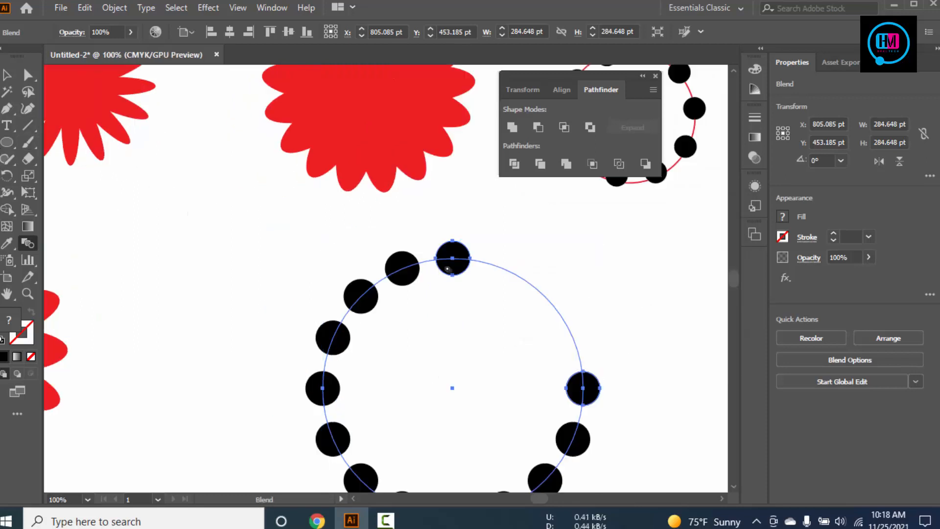
# Try to delete the topmost anchor point of the blend's circular spine, undoing each attempt.
pyautogui.moveTo(109, 232); pyautogui.dragTo(73, 170)
pyautogui.moveTo(6, 108); pyautogui.dragTo(58, 142)
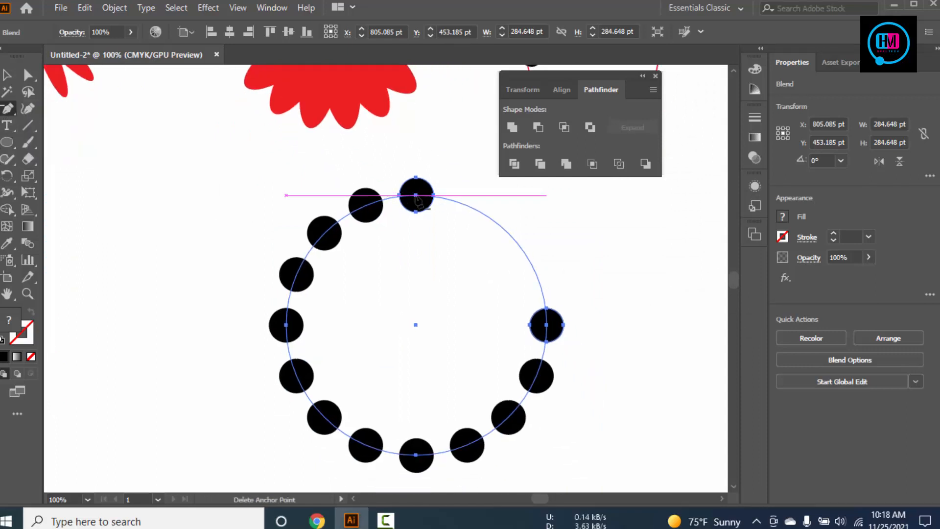
pyautogui.click(416, 195)
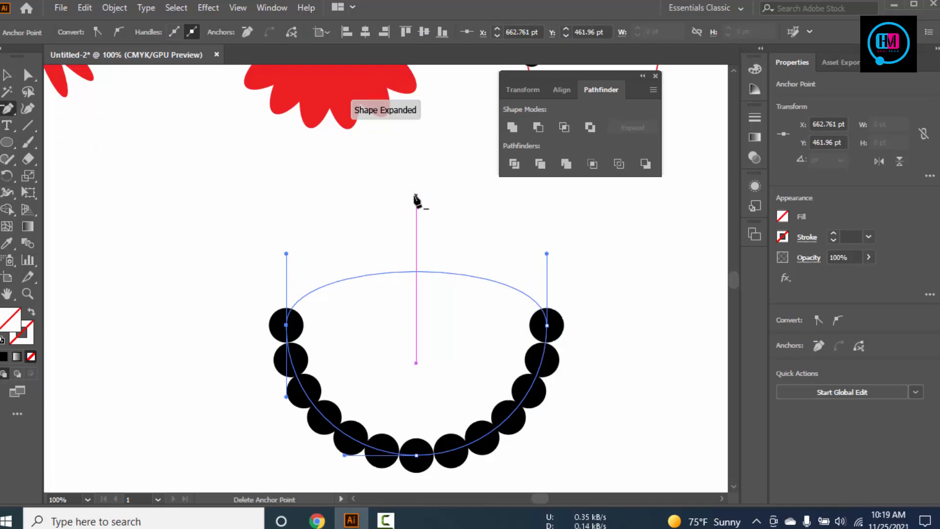
pyautogui.hotkey('ctrl', 'z')
pyautogui.moveTo(8, 110); pyautogui.dragTo(74, 114)
pyautogui.click(416, 195)
pyautogui.hotkey('ctrl', 'z')
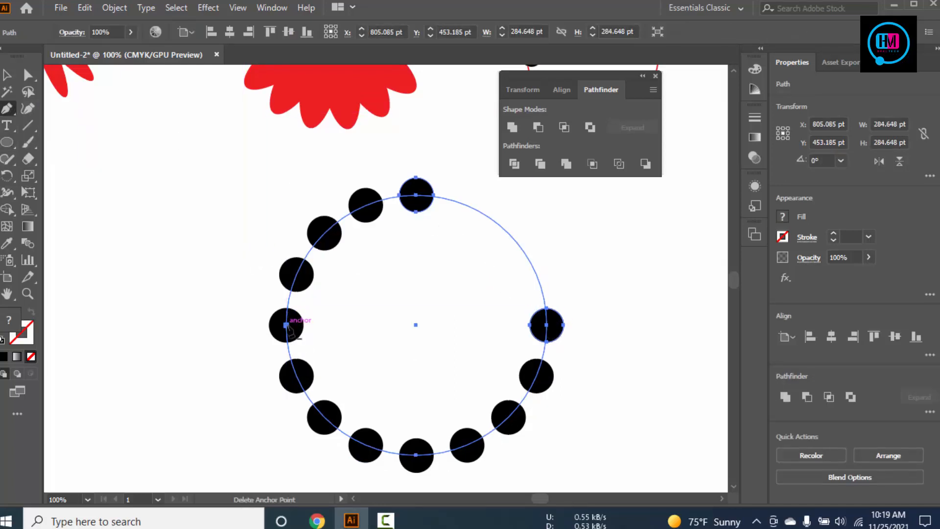
# Add three anchor points to the circular spine, near its leftmost dot, beside its top point and on its upper-right arc, then deselect the blend.
pyautogui.click(7, 108)
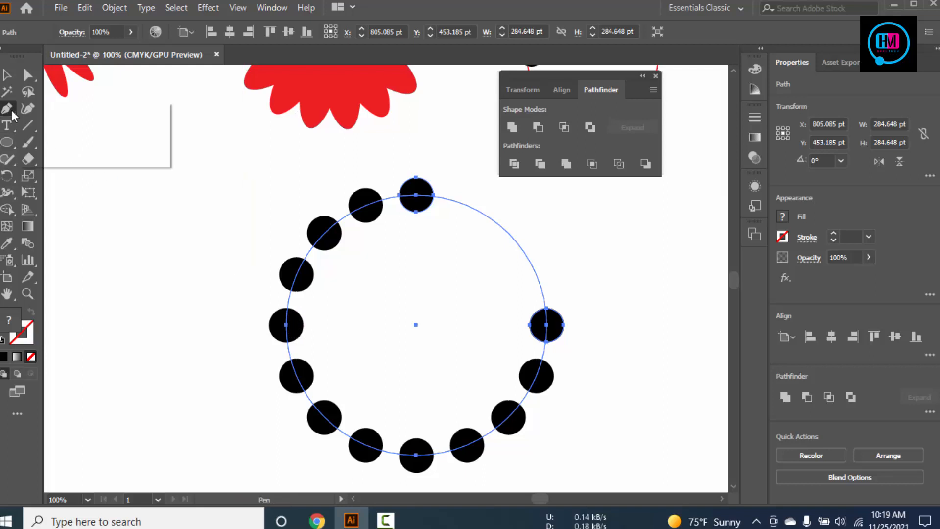
pyautogui.click(54, 109)
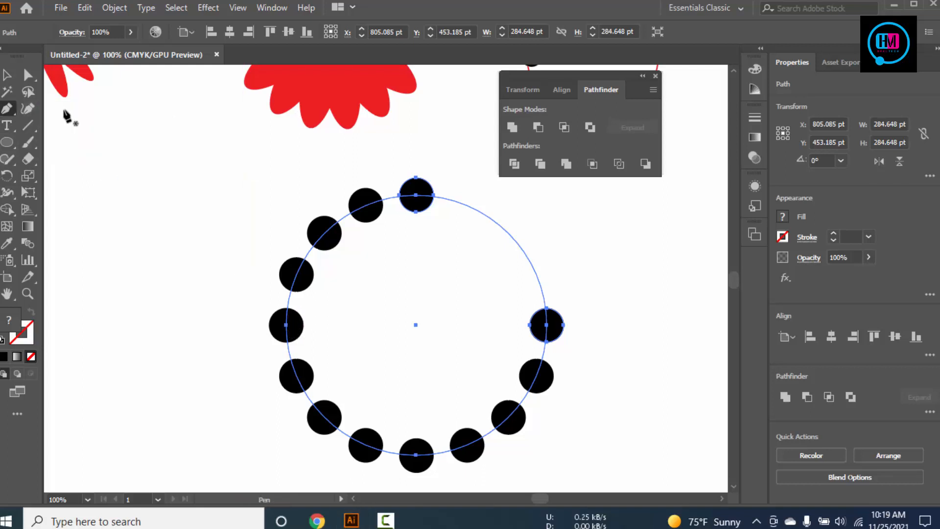
pyautogui.click(288, 303)
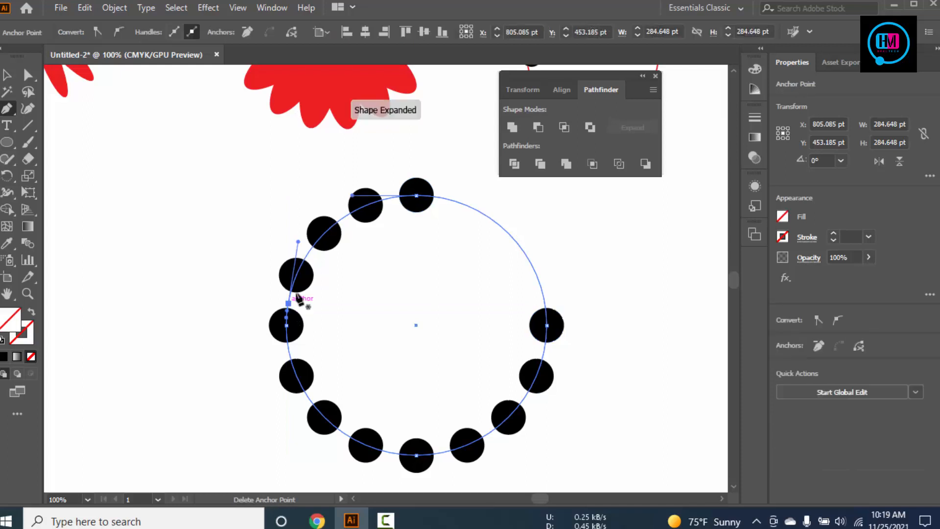
pyautogui.click(453, 200)
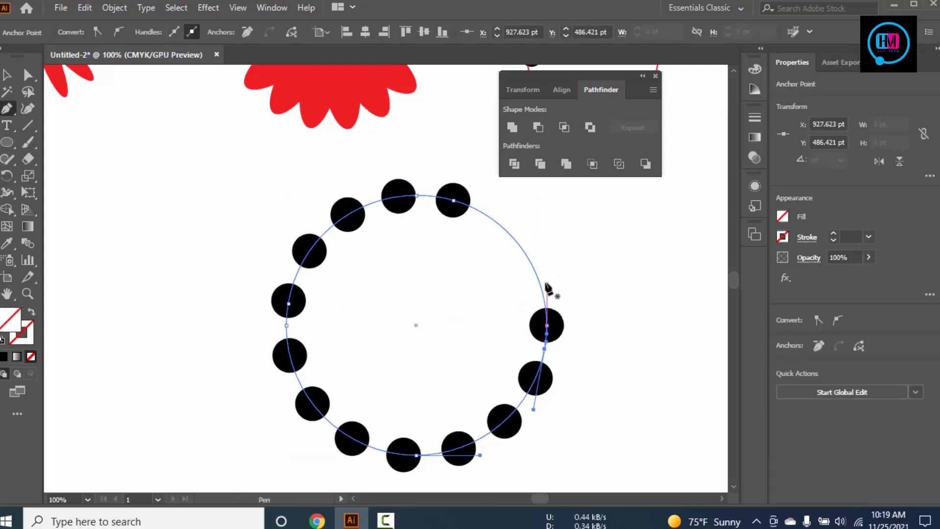
pyautogui.click(534, 268)
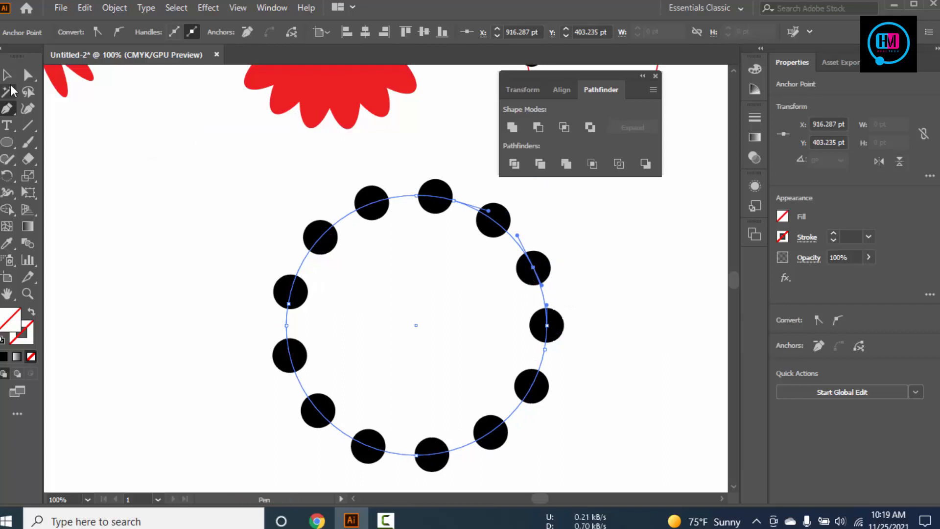
pyautogui.click(7, 74)
pyautogui.click(185, 187)
# Group the large ring of blended black circles.
pyautogui.scroll(-2, 431, 260)
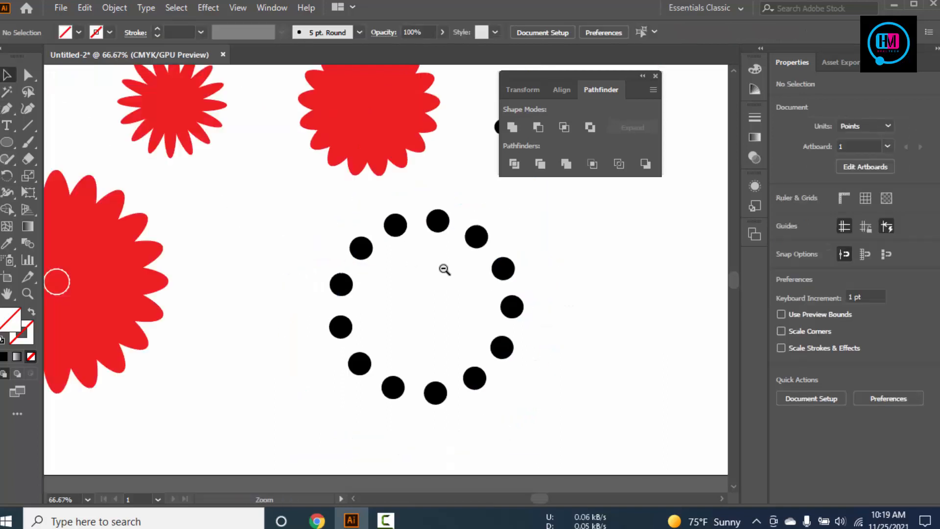
pyautogui.moveTo(551, 255); pyautogui.dragTo(347, 420)
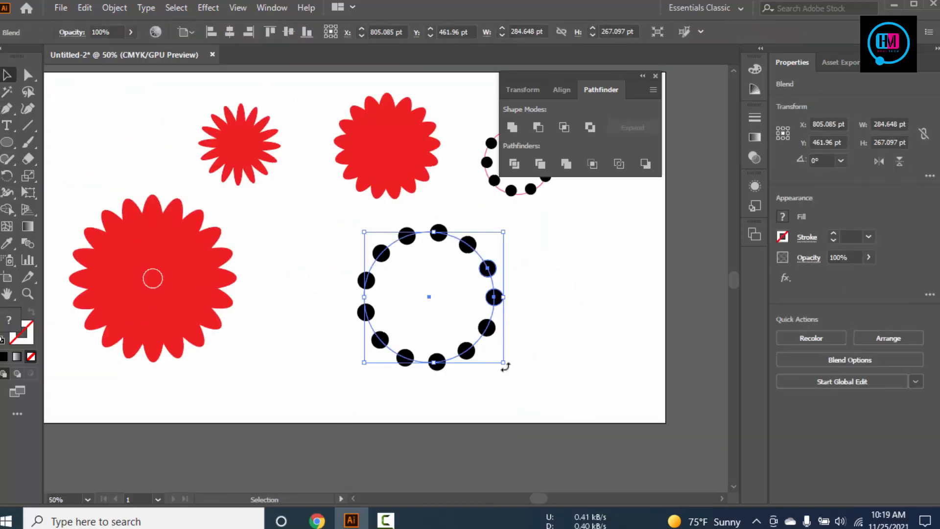
pyautogui.hotkey('ctrl', 'g')
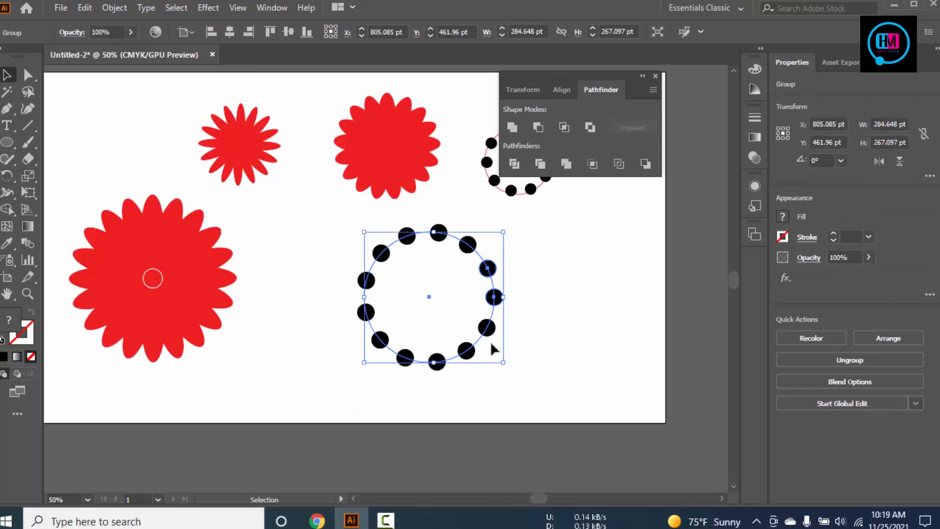
# Move the grouped ring right to about X 983 pt and scale it down to about 216 by 203 pt.
pyautogui.moveTo(488, 269); pyautogui.dragTo(574, 270)
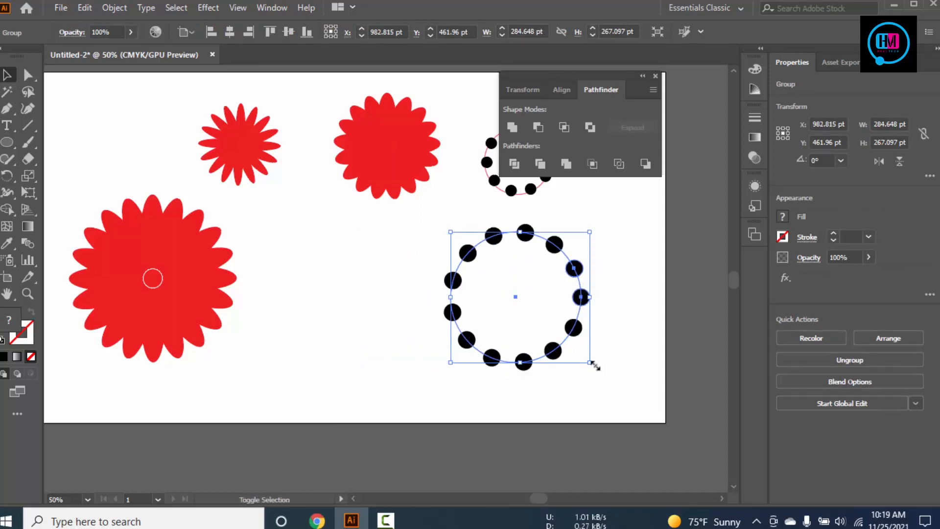
pyautogui.moveTo(595, 365); pyautogui.dragTo(574, 353)
pyautogui.click(494, 465)
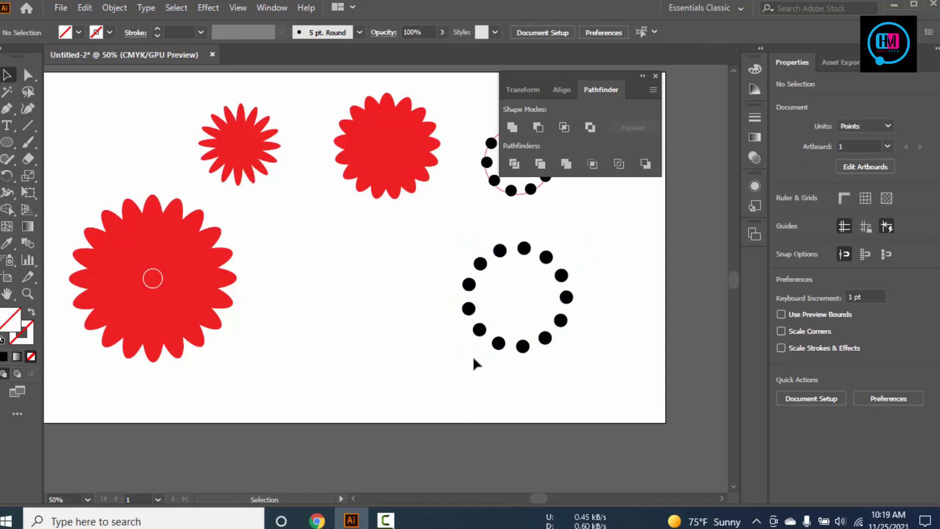
pyautogui.scroll(-2, 316, 281)
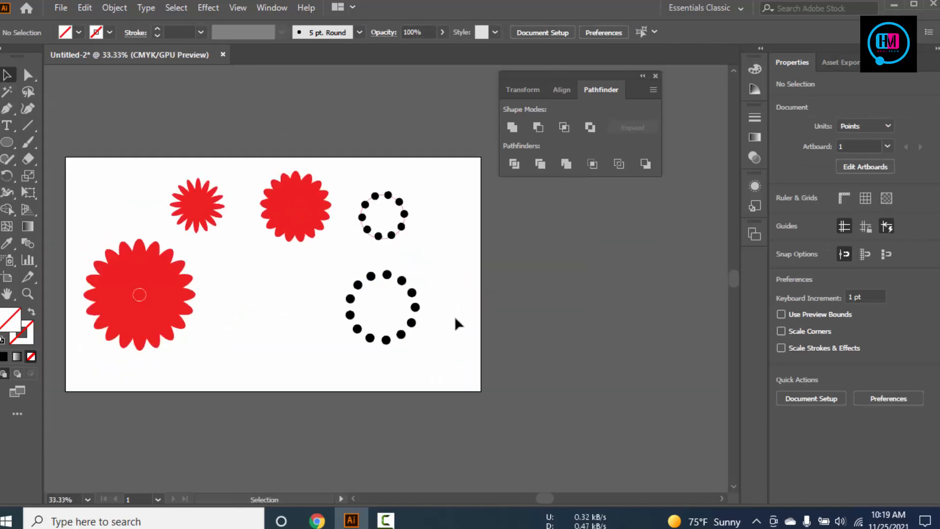
pyautogui.click(411, 293)
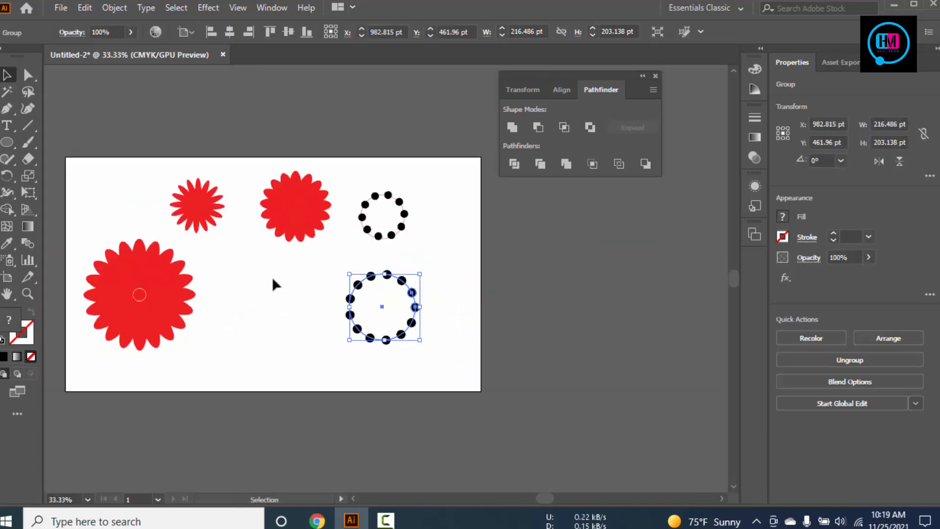
pyautogui.click(273, 279)
pyautogui.click(385, 521)
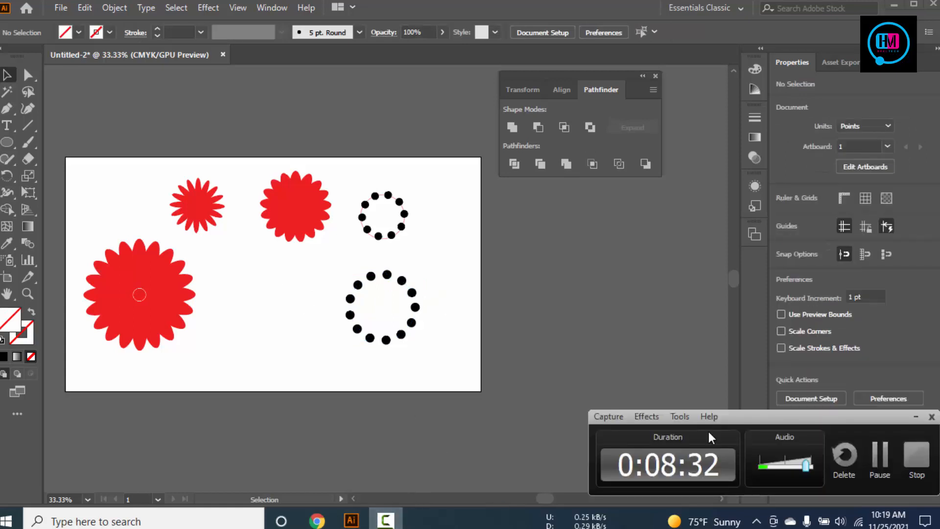
pyautogui.click(882, 469)
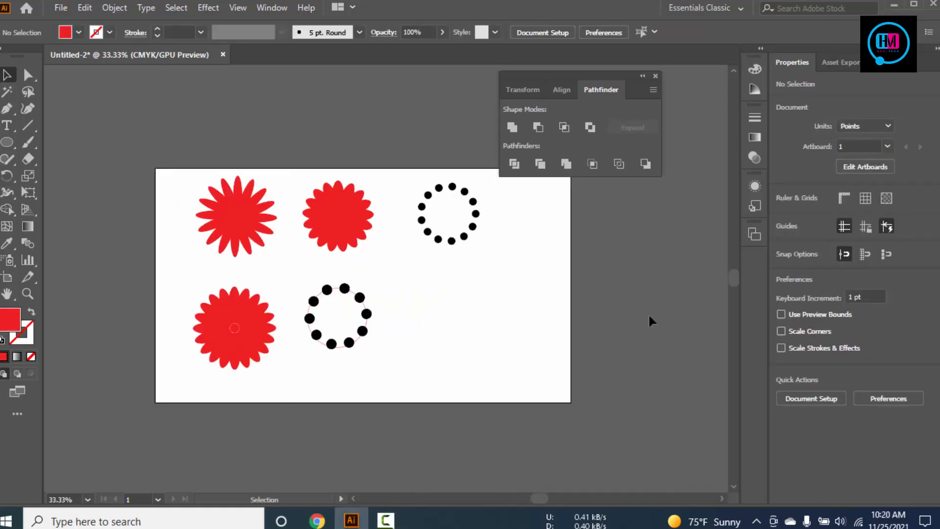
# Try drawing a red hexagon with the Polygon tool in the empty area below the small-dot ring and delete it.
pyautogui.keyDown('alt'); pyautogui.scroll(1, 475, 303); pyautogui.keyUp('alt')
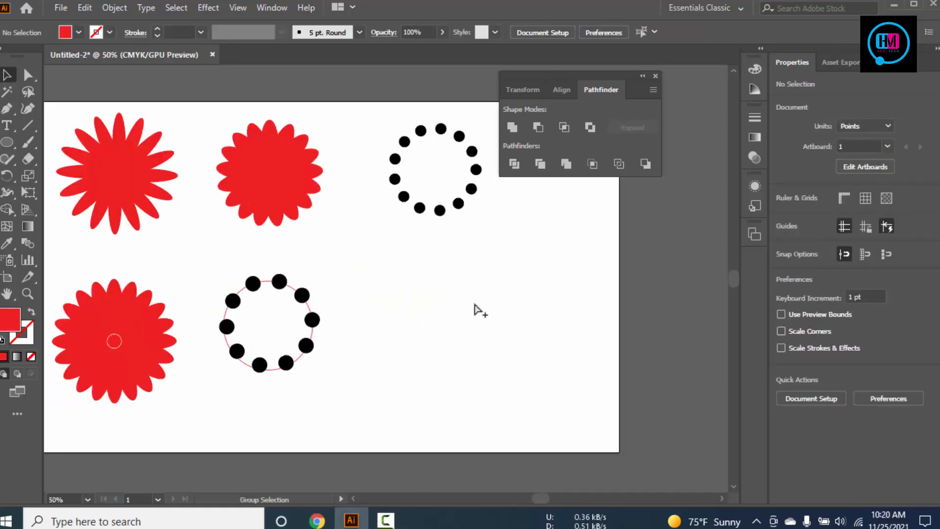
pyautogui.click(7, 142)
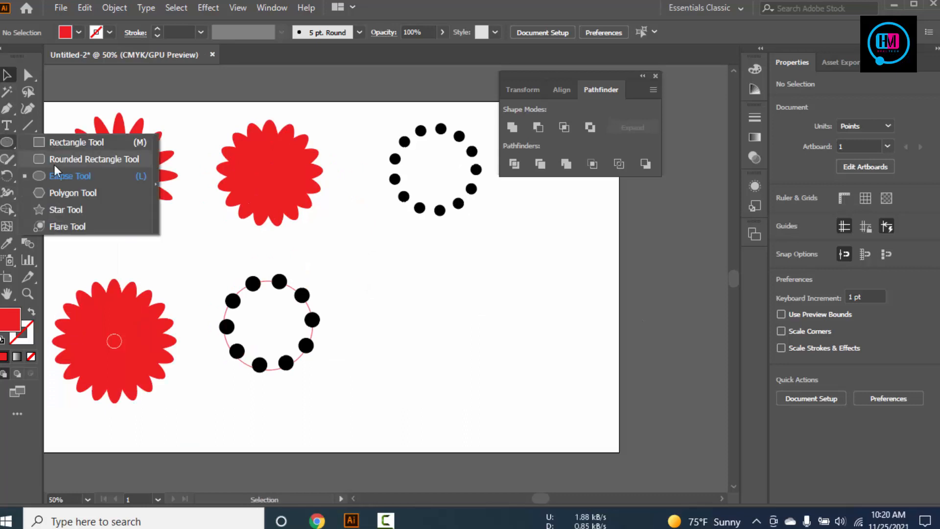
pyautogui.click(53, 192)
pyautogui.moveTo(439, 306); pyautogui.dragTo(456, 329)
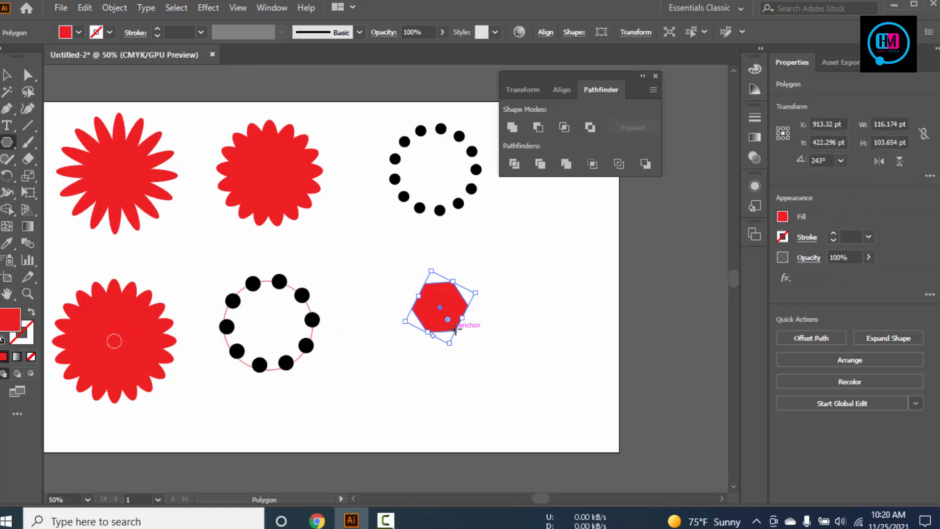
pyautogui.press('ctrl')
pyautogui.press('Delete')
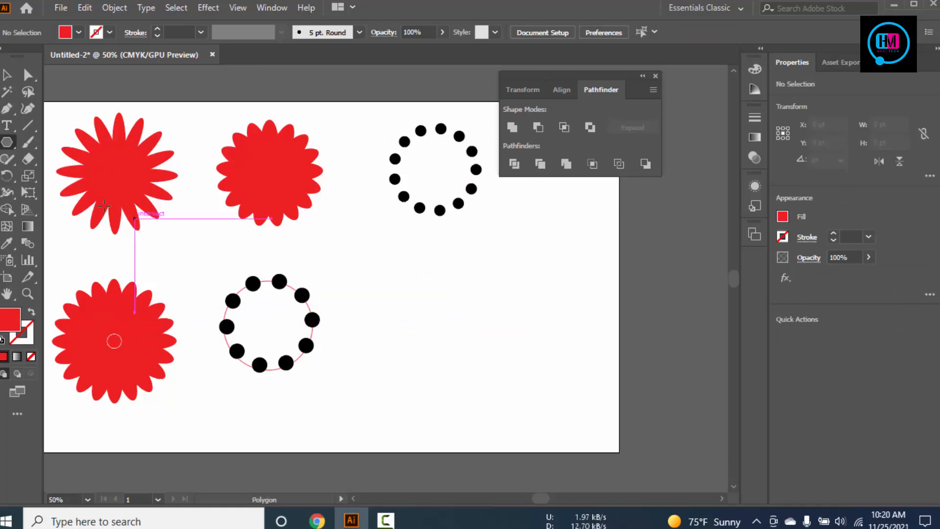
# Draw a red polygon reduced to three sides, about 264 by 230 pt, below the small-dot ring.
pyautogui.moveTo(434, 276)
pyautogui.mouseDown()
pyautogui.moveTo(481, 322)
pyautogui.moveTo(493, 306)
pyautogui.mouseUp()
pyautogui.press('Down')
pyautogui.press('Down')
pyautogui.press('Down')
pyautogui.click(7, 74)
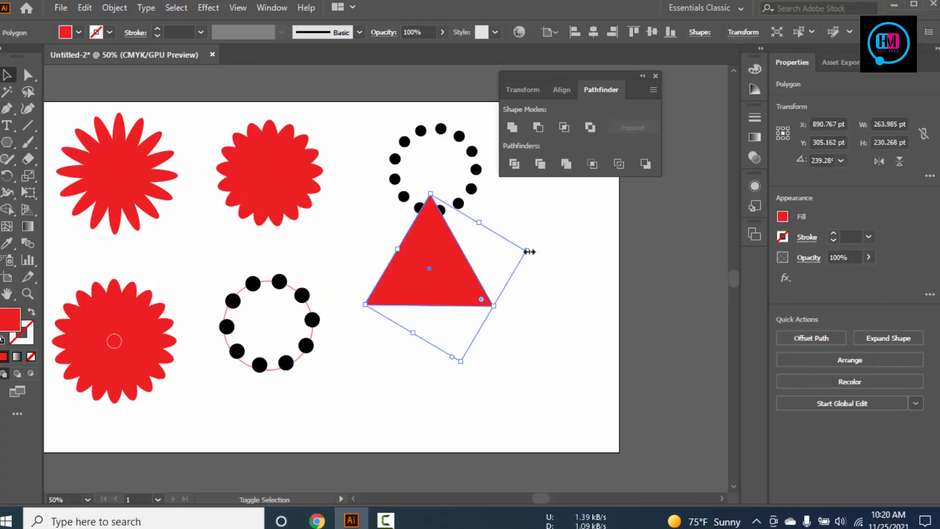
# Scale the red triangle down to about 149 by 130 pt and move it to the empty area below the small-dot ring.
pyautogui.moveTo(529, 252); pyautogui.dragTo(453, 302)
pyautogui.click(559, 321)
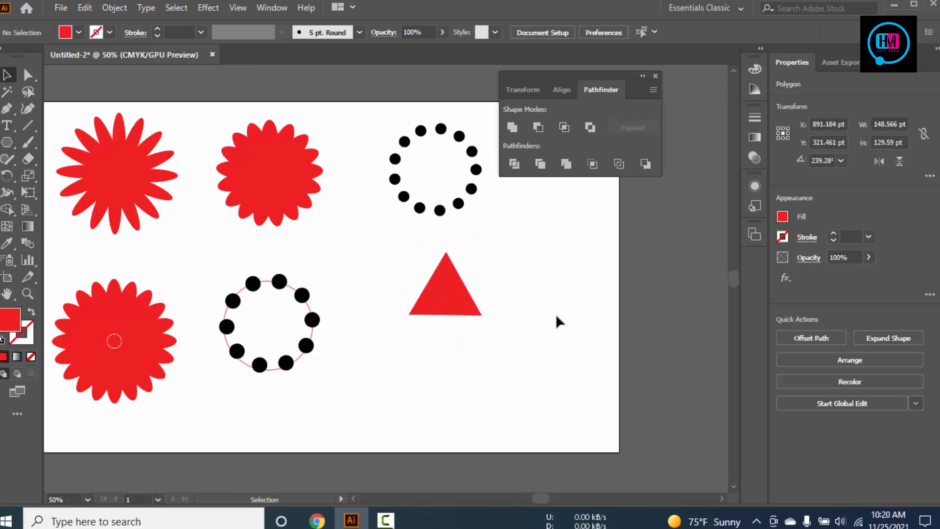
pyautogui.click(447, 288)
# Create a copy of the triangle rotated by 360/10 degrees about a point just below its centre.
pyautogui.scroll(2, 484, 304)
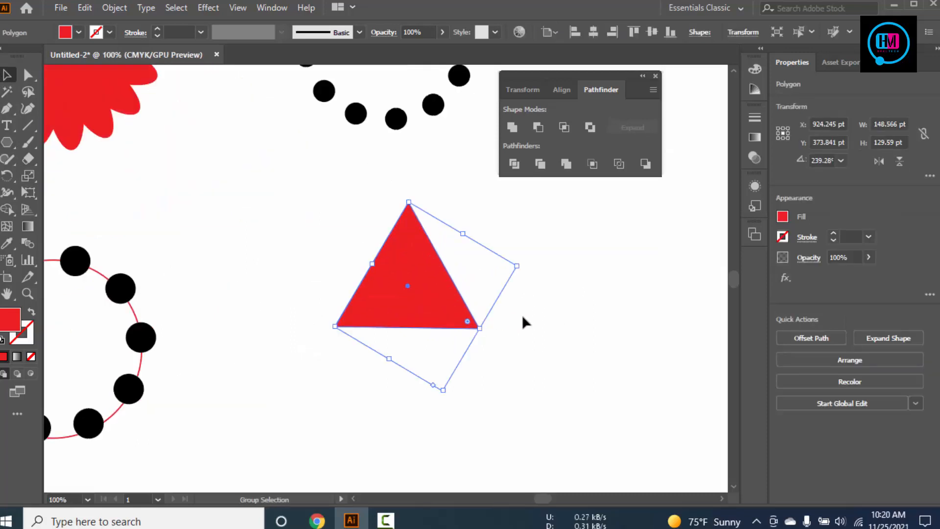
pyautogui.scroll(-1, 536, 283)
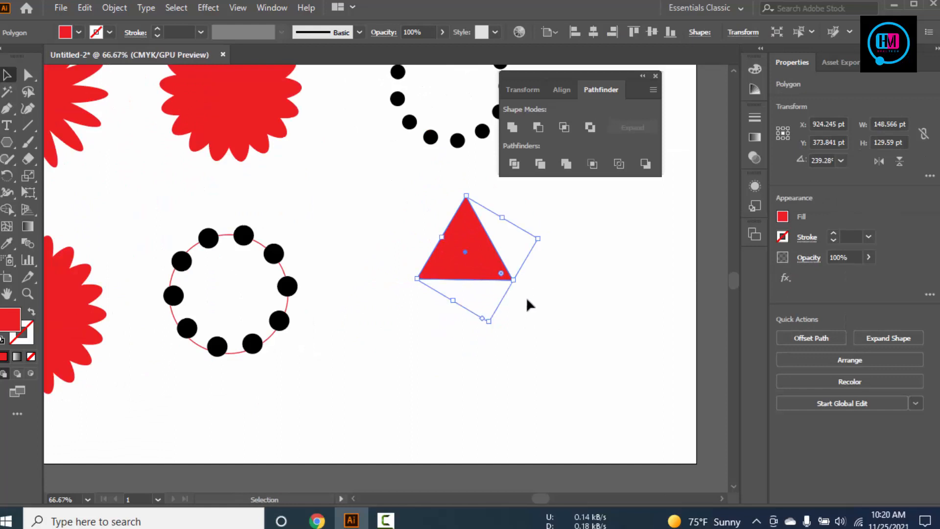
pyautogui.click(8, 176)
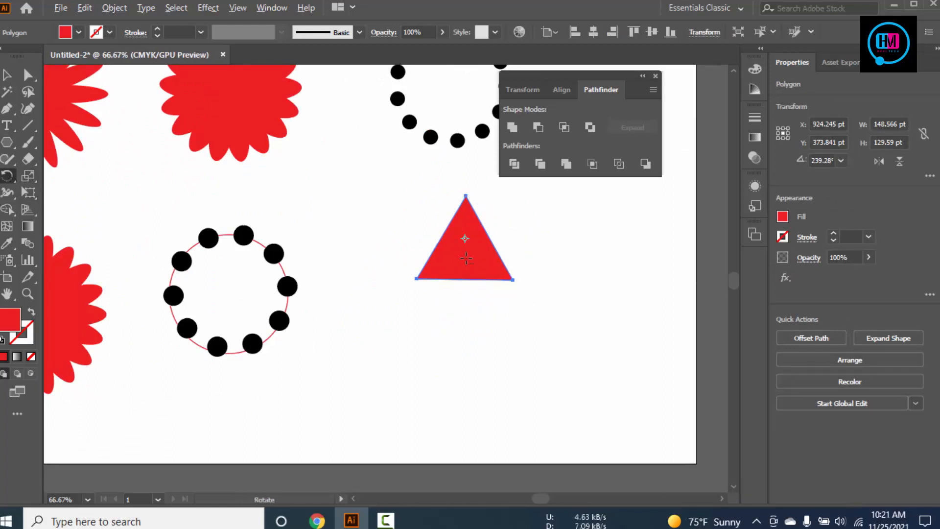
pyautogui.keyDown('alt'); pyautogui.click(466, 259); pyautogui.keyUp('alt')
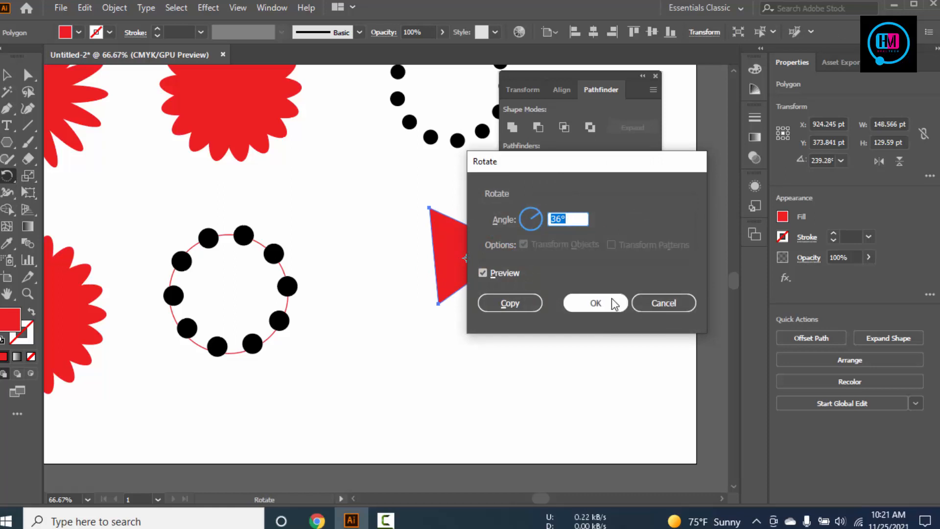
pyautogui.click(571, 216)
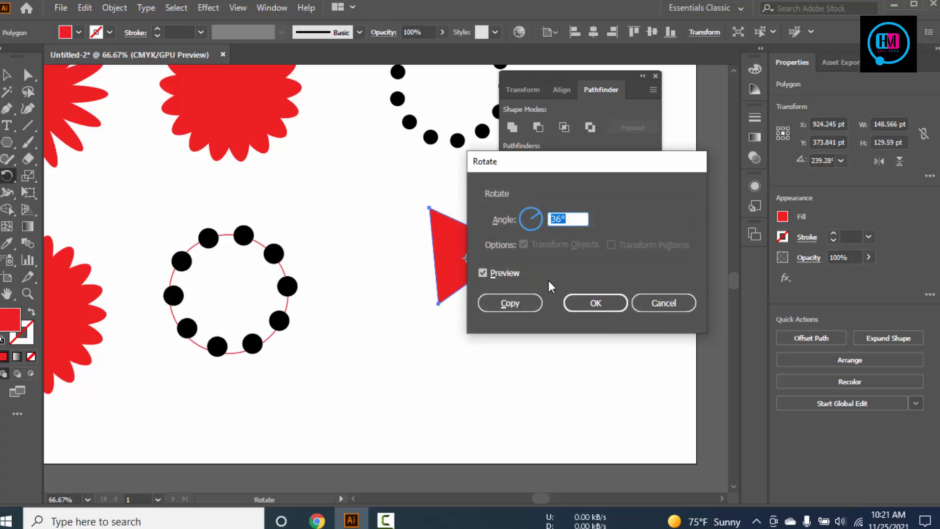
pyautogui.write('360/10')
pyautogui.click(531, 305)
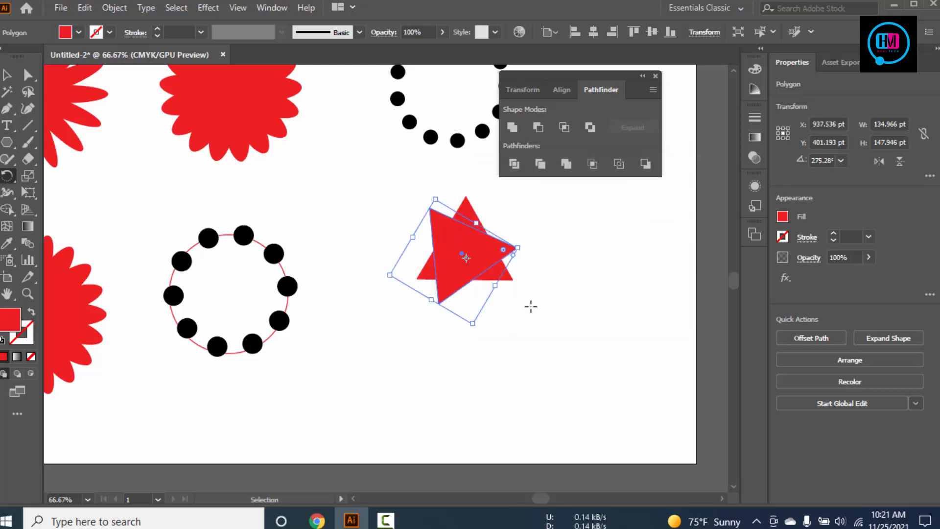
# Repeat the rotated triangle copy seven more times around the same point, then select the whole starburst and deselect it.
pyautogui.hotkey('ctrl', 'd')
pyautogui.hotkey('ctrl', 'd')
pyautogui.hotkey('ctrl', 'd')
pyautogui.hotkey('ctrl', 'd')
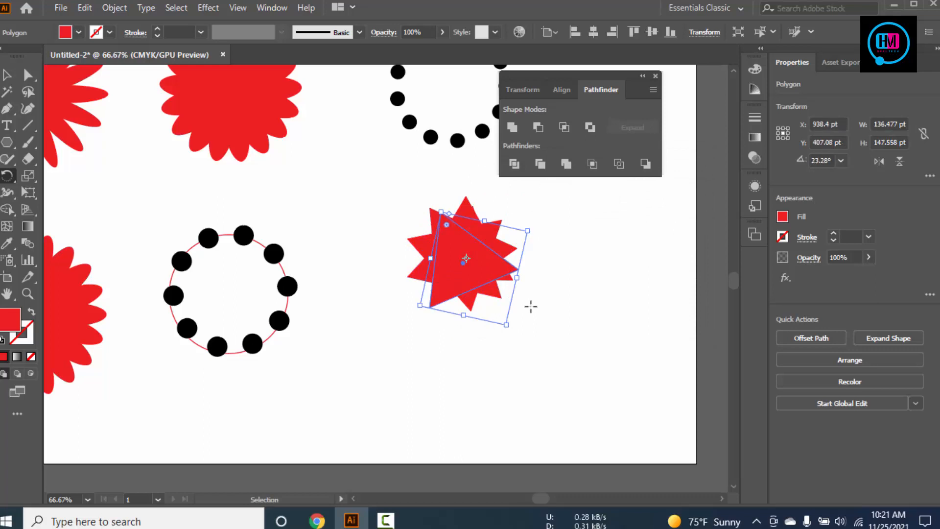
pyautogui.hotkey('ctrl', 'd')
pyautogui.hotkey('ctrl', 'd')
pyautogui.hotkey('ctrl', 'd')
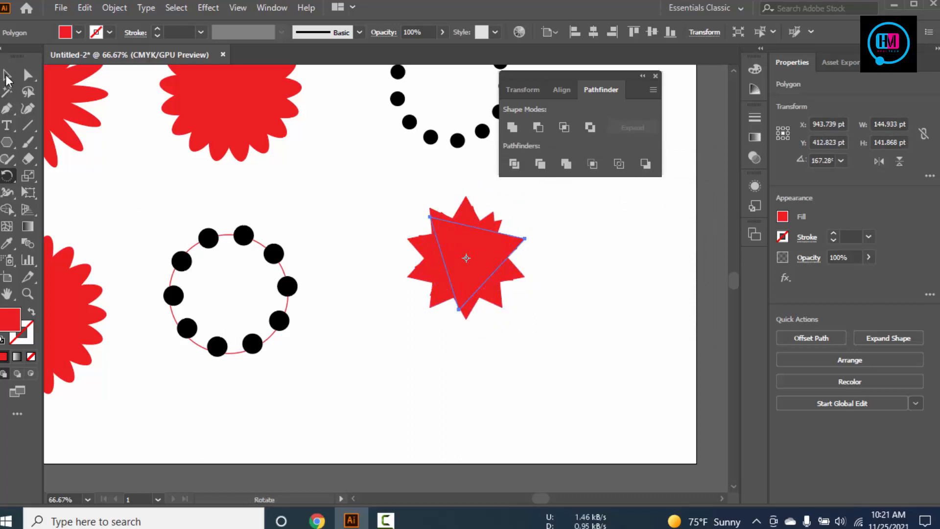
pyautogui.click(7, 75)
pyautogui.click(365, 225)
pyautogui.moveTo(348, 196); pyautogui.dragTo(507, 340)
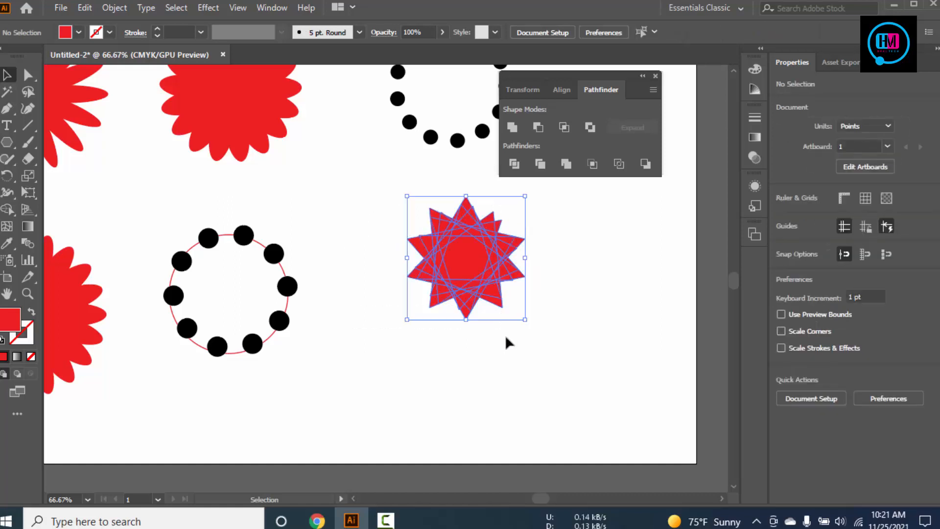
pyautogui.click(533, 354)
# Undo the last two triangle copies and repeat the rotated copy seven times to even out the starburst's points.
pyautogui.hotkey('ctrl', 'z')
pyautogui.hotkey('ctrl', 'z')
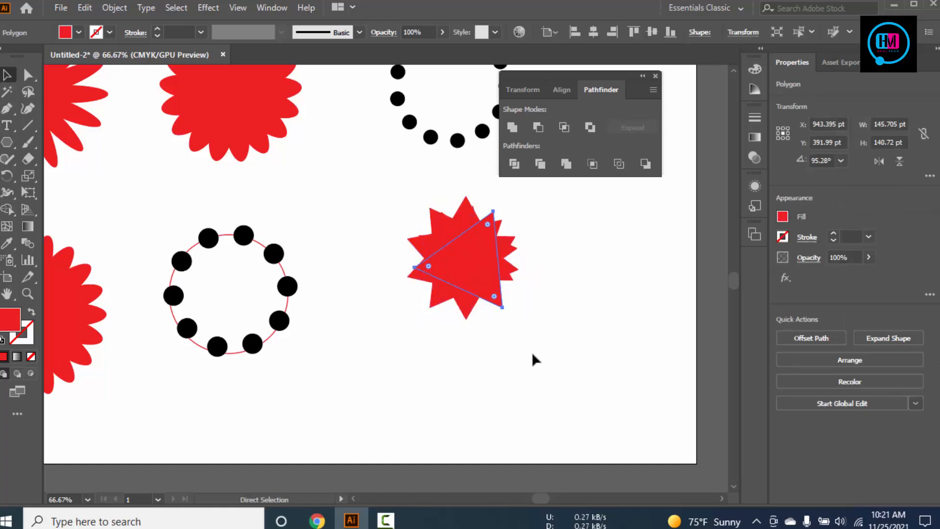
pyautogui.hotkey('ctrl', 'd')
pyautogui.hotkey('ctrl', 'd')
pyautogui.hotkey('ctrl', 'd')
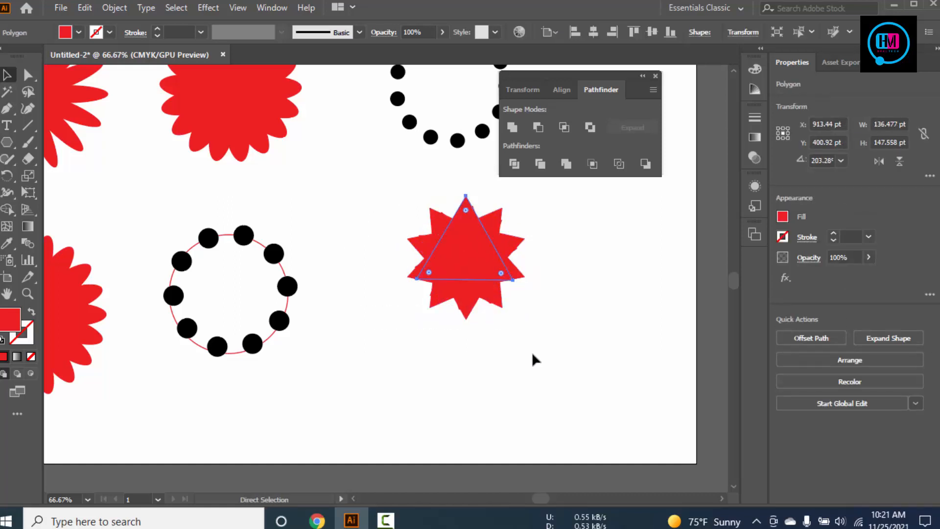
pyautogui.hotkey('ctrl', 'd')
pyautogui.hotkey('ctrl', 'd')
pyautogui.hotkey('ctrl', 'd')
pyautogui.hotkey('ctrl', 'd')
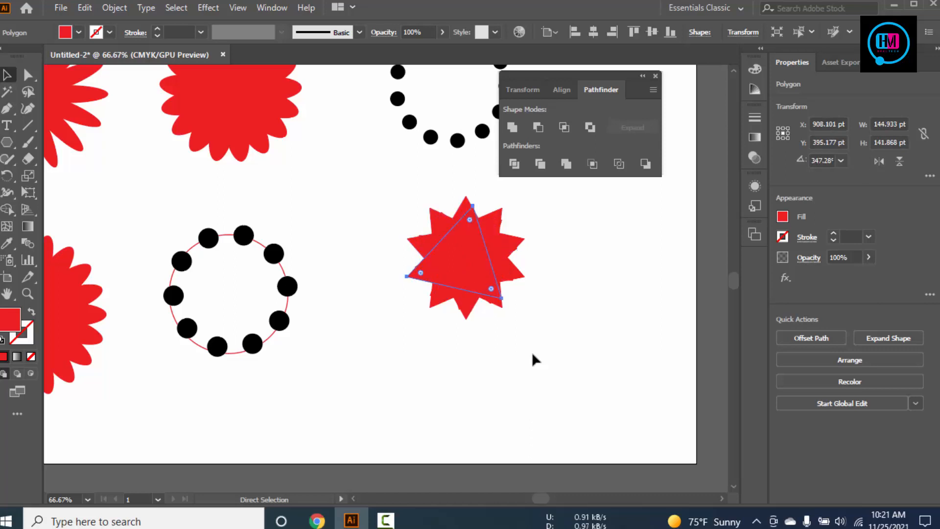
# Repeat the rotated triangle copy five more times around the starburst's centre and deselect it.
pyautogui.hotkey('ctrl', 'd')
pyautogui.hotkey('ctrl', 'd')
pyautogui.hotkey('ctrl', 'd')
pyautogui.hotkey('ctrl', 'd')
pyautogui.hotkey('ctrl', 'd')
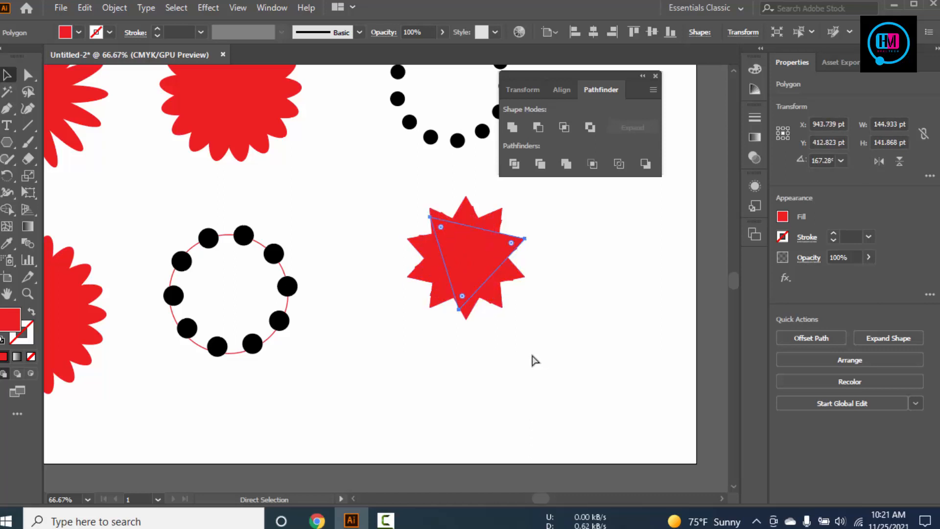
pyautogui.press('v')
pyautogui.click(568, 341)
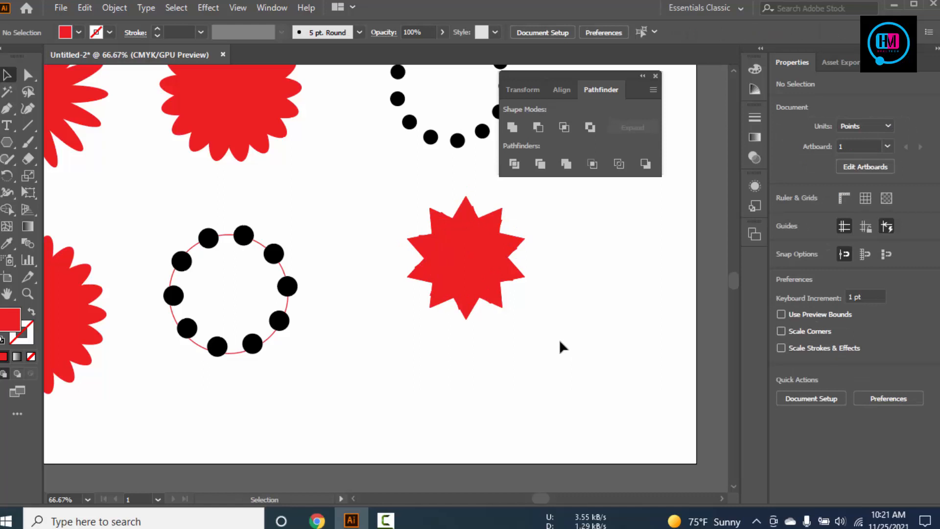
# Select the whole red starburst and move it up and to the right, near the artboard's edge.
pyautogui.scroll(3, 482, 249)
pyautogui.scroll(-3, 469, 257)
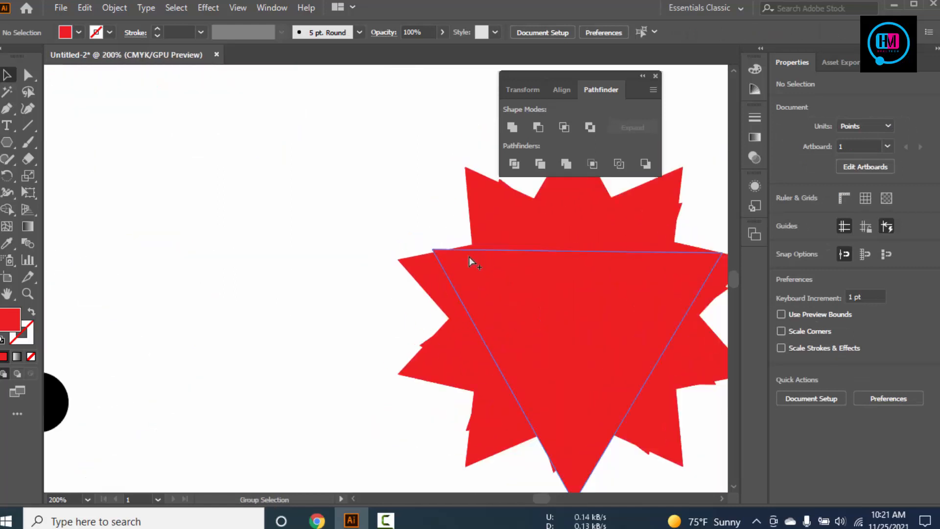
pyautogui.press('v')
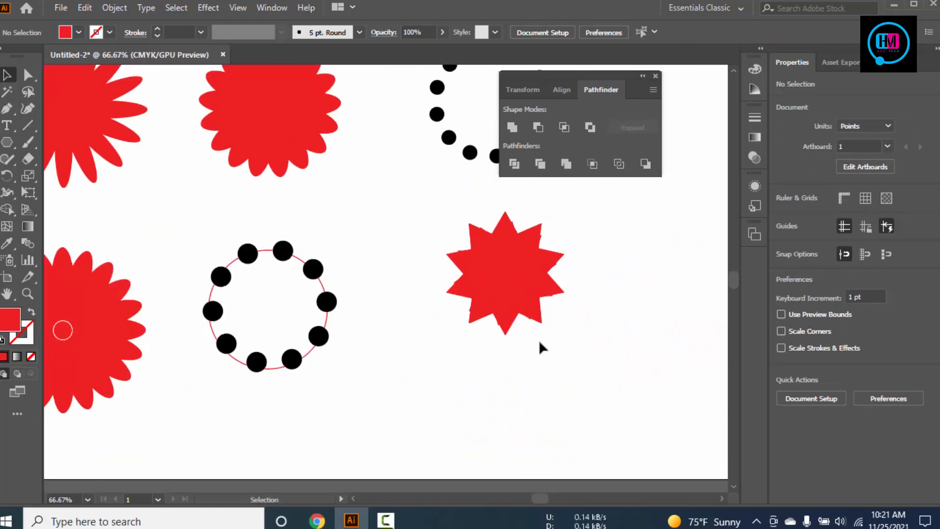
pyautogui.scroll(5, 512, 254)
pyautogui.scroll(-5, 512, 255)
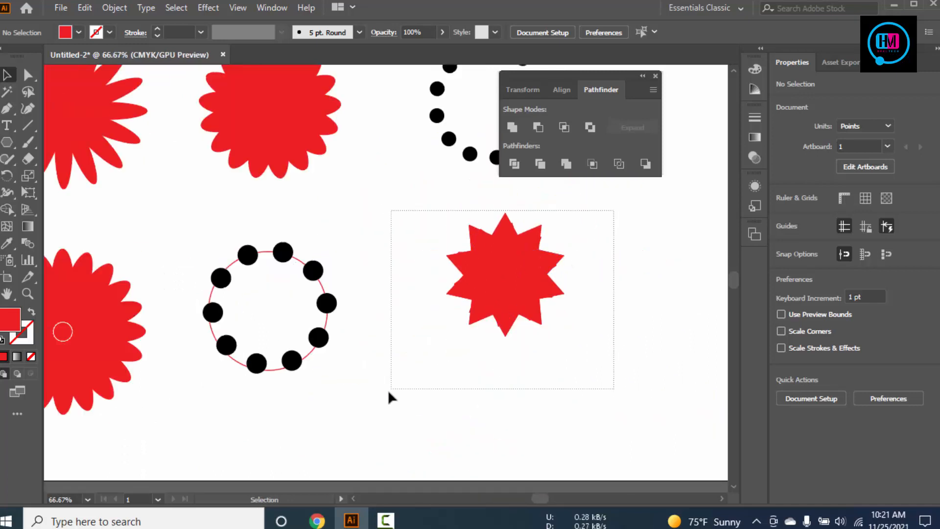
pyautogui.moveTo(389, 391); pyautogui.dragTo(391, 389)
pyautogui.scroll(-2, 487, 325)
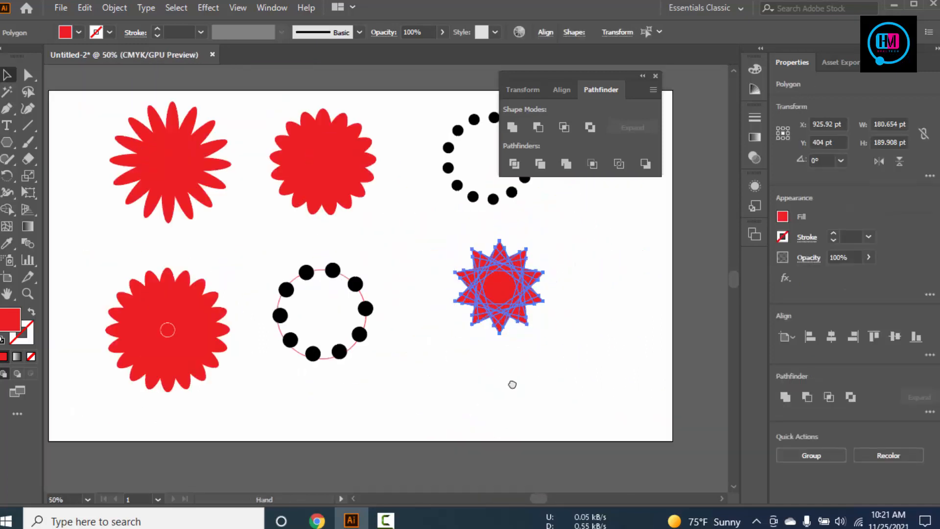
pyautogui.hscroll(3, 510, 384)
pyautogui.moveTo(375, 325); pyautogui.dragTo(454, 291)
pyautogui.click(394, 311)
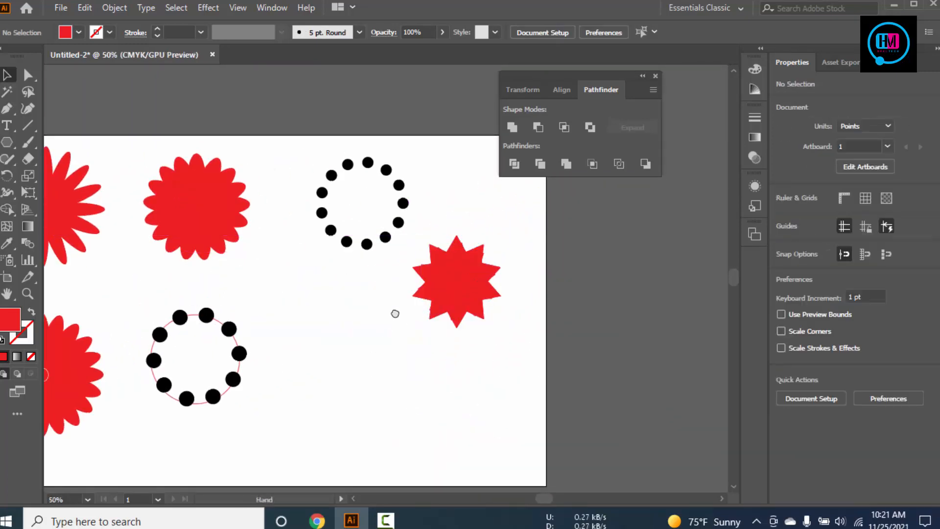
# Draw an upright red triangle about 195 by 170 pt in the empty area below the small-dot ring.
pyautogui.moveTo(124, 379); pyautogui.dragTo(156, 307)
pyautogui.click(7, 142)
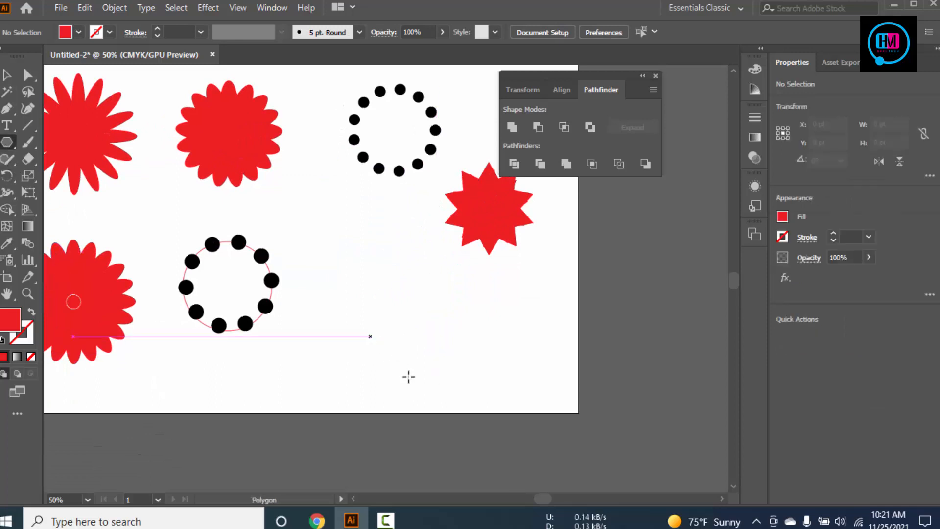
pyautogui.moveTo(371, 336); pyautogui.dragTo(414, 379)
pyautogui.press('Up')
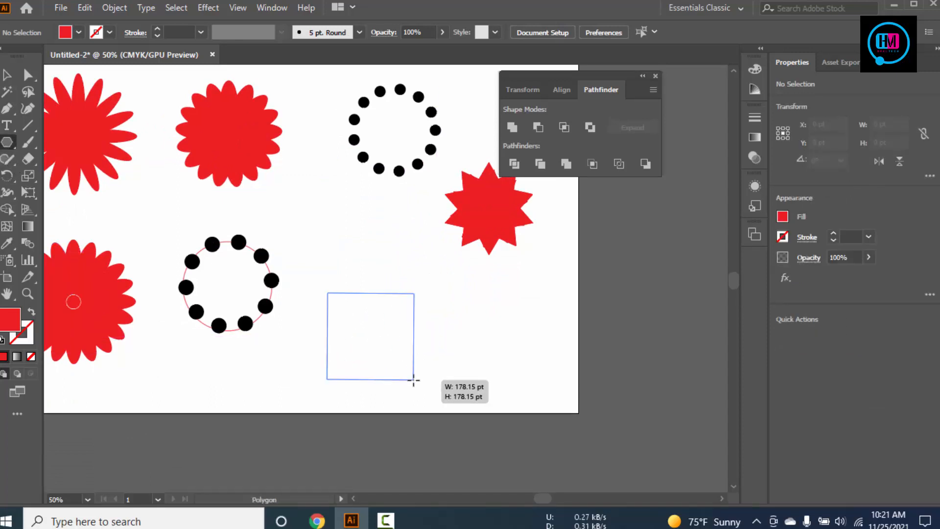
pyautogui.press('Down')
pyautogui.moveTo(415, 378)
pyautogui.mouseDown()
pyautogui.moveTo(423, 352)
pyautogui.moveTo(418, 365)
pyautogui.mouseUp()
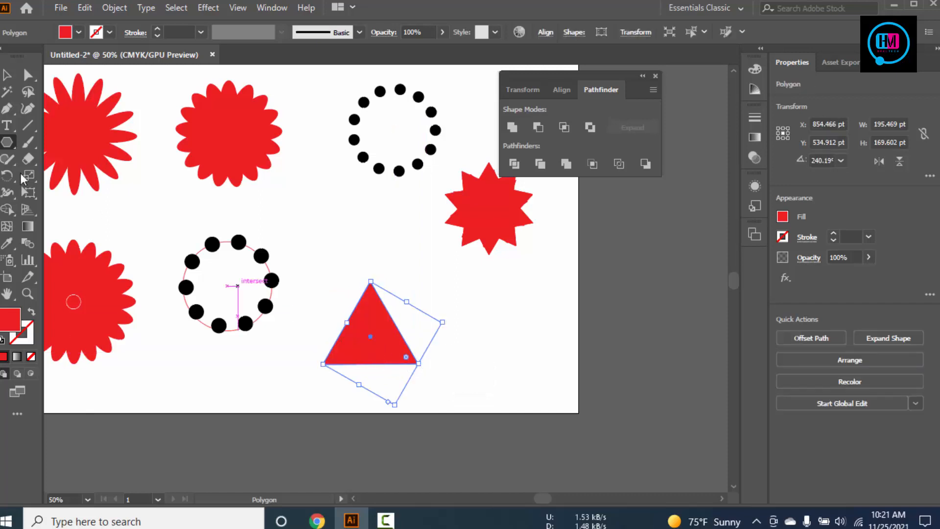
pyautogui.press('v')
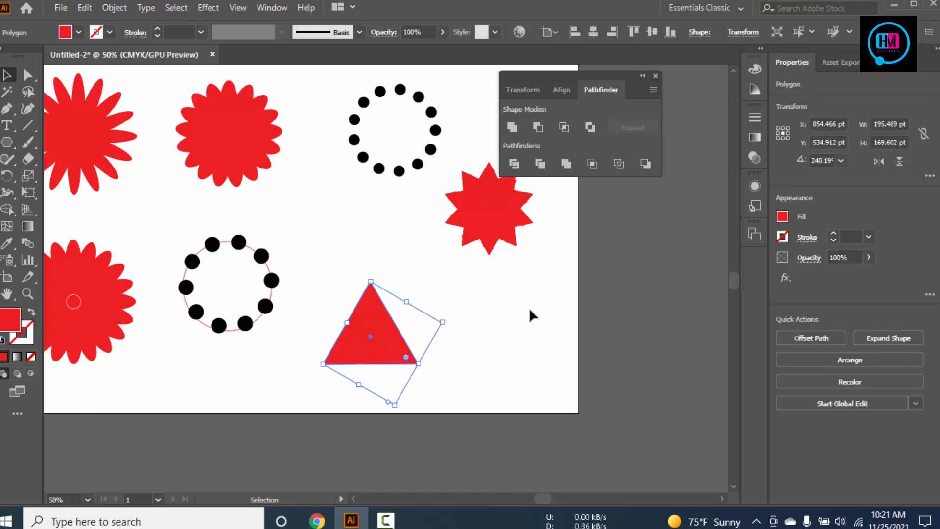
# Move the starburst up beside the small-dot ring and shift the red triangle into the empty space below it.
pyautogui.moveTo(503, 221); pyautogui.dragTo(364, 337)
pyautogui.scroll(2, 504, 255)
pyautogui.hscroll(2, 503, 256)
pyautogui.moveTo(418, 283); pyautogui.dragTo(442, 191)
pyautogui.click(409, 338)
pyautogui.press('space')
pyautogui.moveTo(407, 346); pyautogui.dragTo(421, 235)
pyautogui.moveTo(328, 333); pyautogui.dragTo(425, 282)
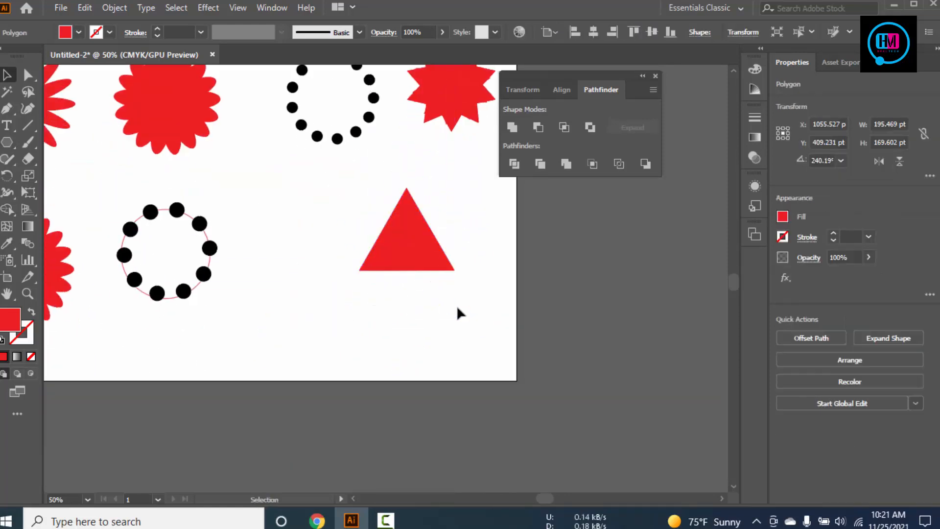
# Scale the red triangle down to about 148 by 128 pt and move it slightly up and to the left.
pyautogui.click(457, 304)
pyautogui.click(431, 249)
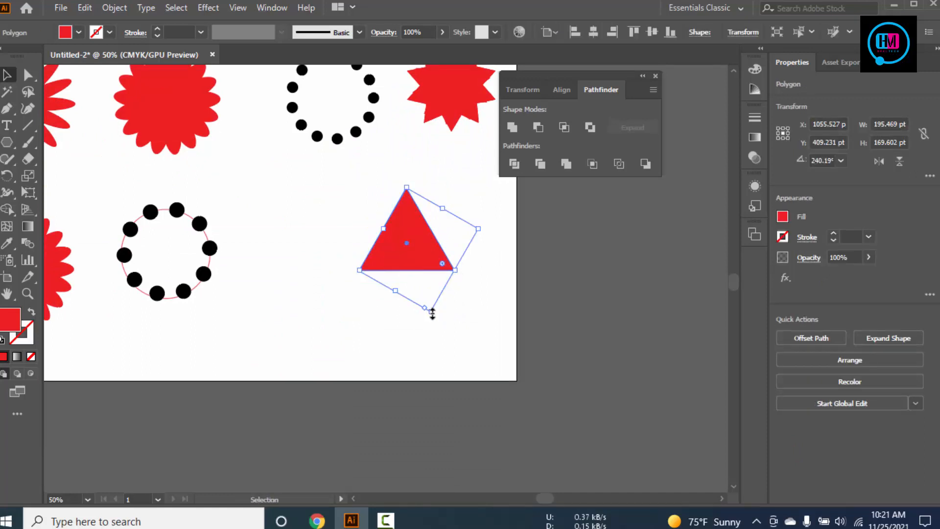
pyautogui.moveTo(428, 307); pyautogui.dragTo(428, 295)
pyautogui.hotkey('ctrl', 'z')
pyautogui.hotkey('ctrl', 'z')
pyautogui.hotkey('ctrl', 'z')
pyautogui.hotkey('ctrl', 'z')
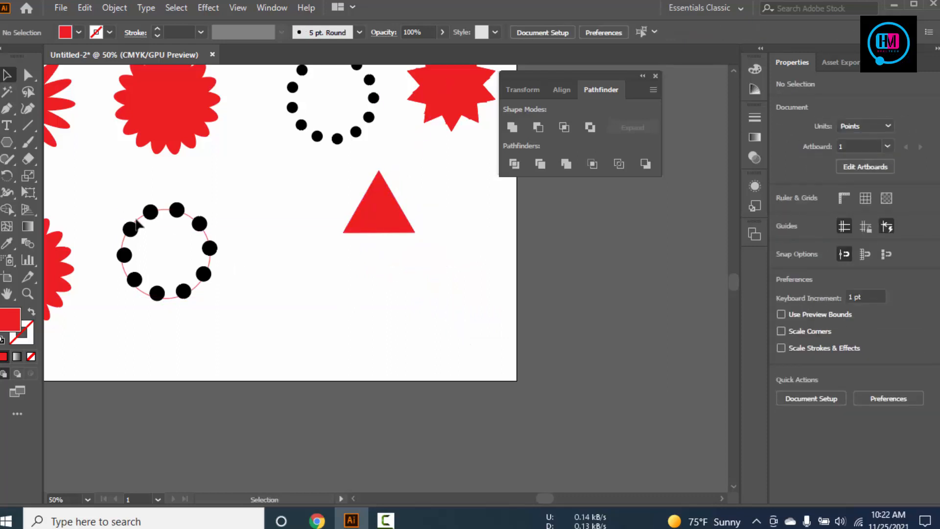
# Draw a red circle about 219 pt in diameter directly below the triangle with the Ellipse tool.
pyautogui.click(5, 147)
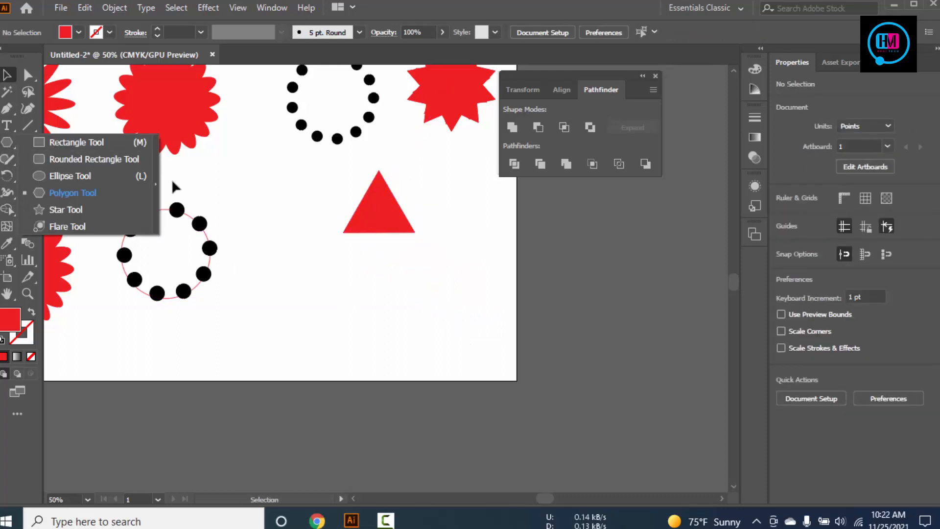
pyautogui.click(55, 175)
pyautogui.moveTo(394, 298); pyautogui.dragTo(446, 342)
pyautogui.click(7, 75)
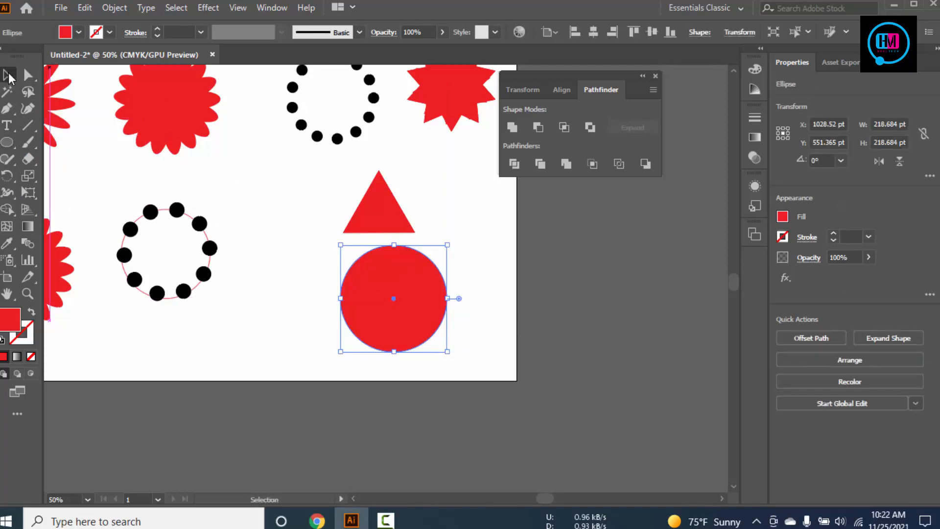
# Change the triangle's fill from red to near-black and deselect it.
pyautogui.click(358, 210)
pyautogui.click(377, 211)
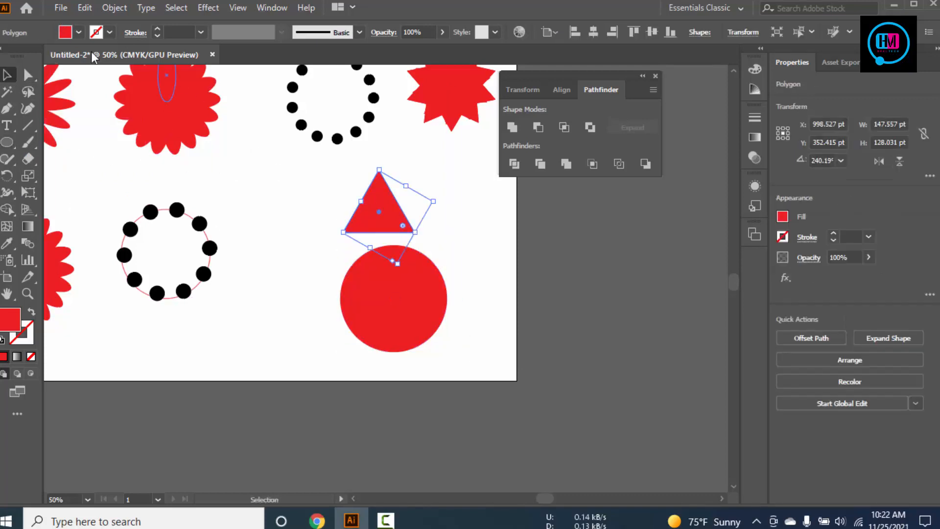
pyautogui.doubleClick(14, 321)
pyautogui.click(309, 330)
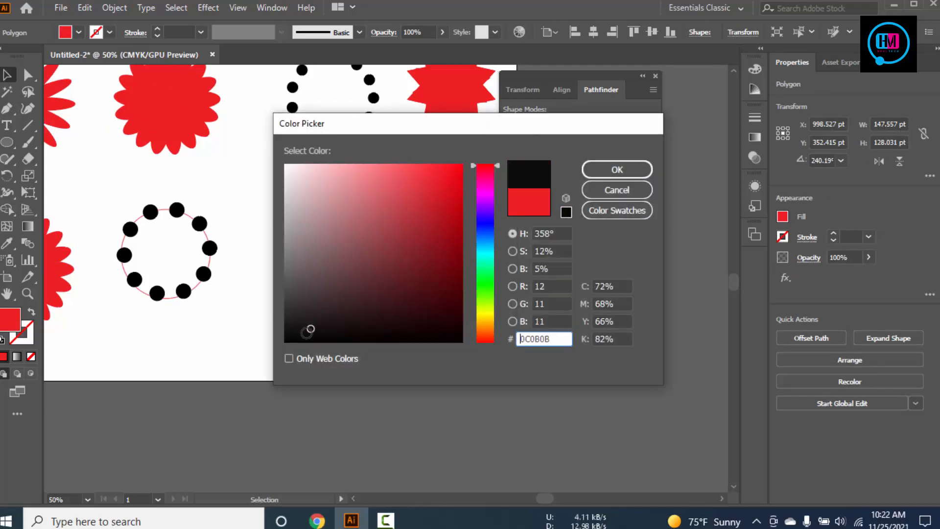
pyautogui.click(294, 338)
pyautogui.click(599, 168)
pyautogui.click(545, 252)
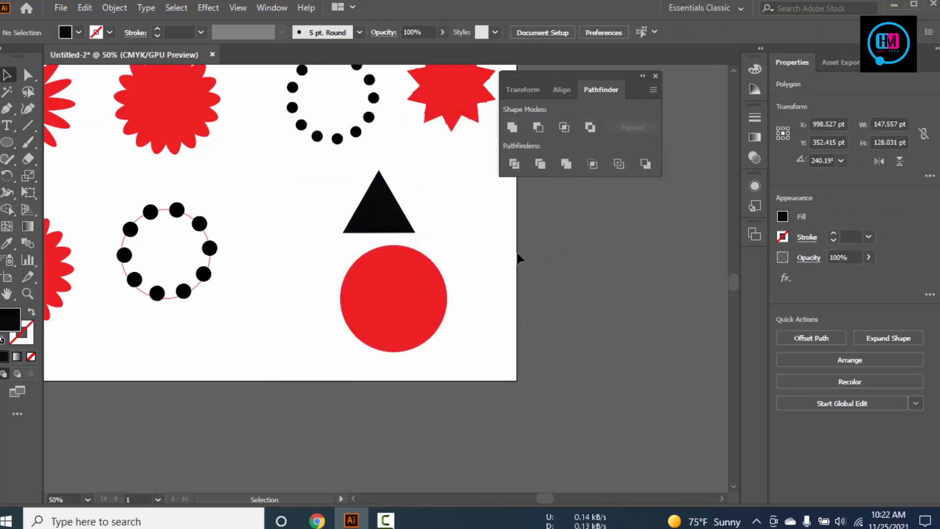
# Swap the circle's fill and stroke so it has only a red outline, and deselect it.
pyautogui.scroll(1, 444, 231)
pyautogui.click(405, 335)
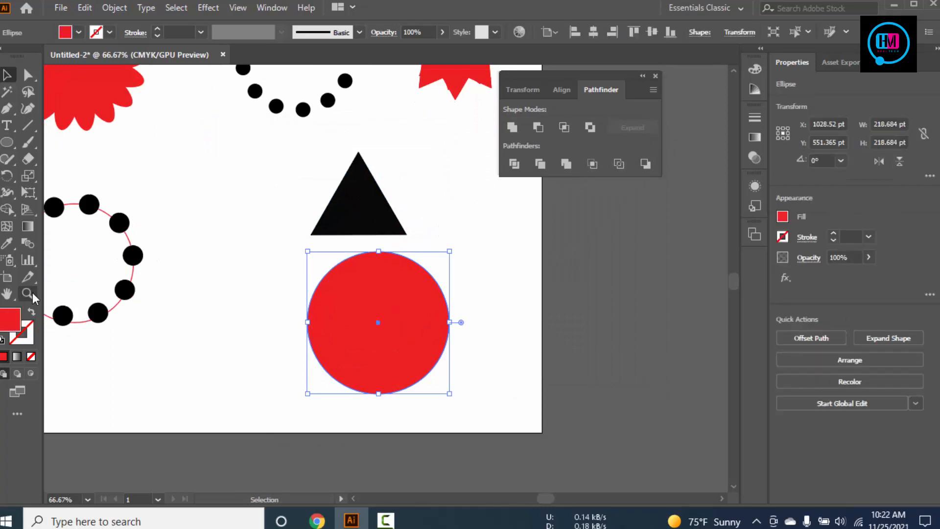
pyautogui.click(31, 313)
pyautogui.click(501, 287)
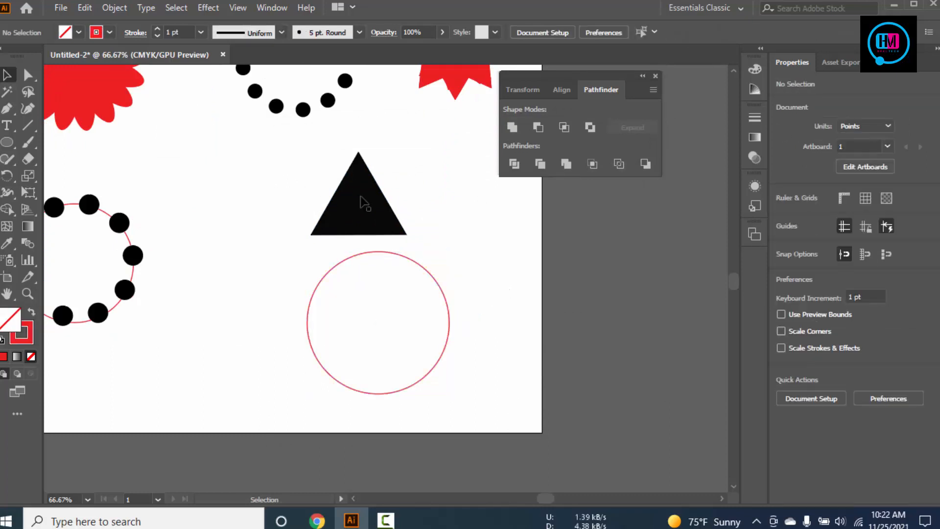
# Move the black triangle onto the top of the circle, centred horizontally and overlapping its outline.
pyautogui.moveTo(361, 194); pyautogui.dragTo(381, 250)
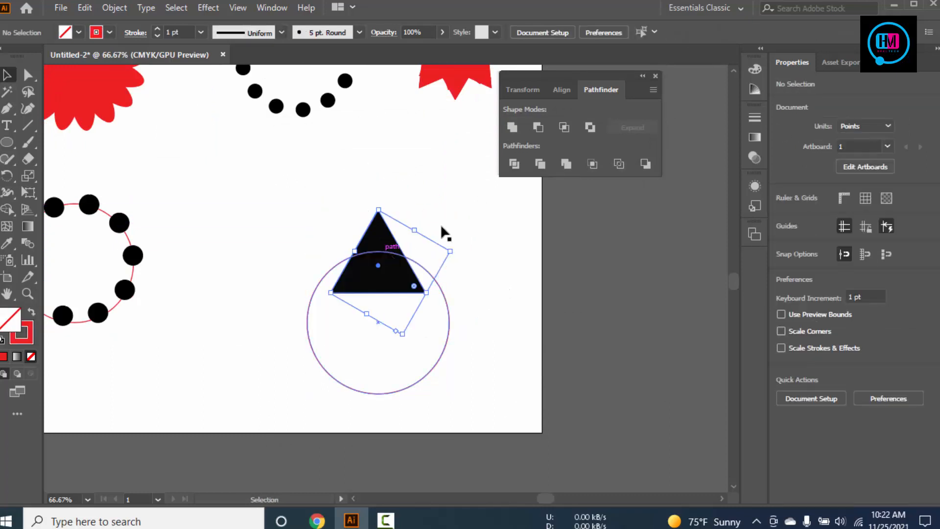
pyautogui.scroll(1, 415, 251)
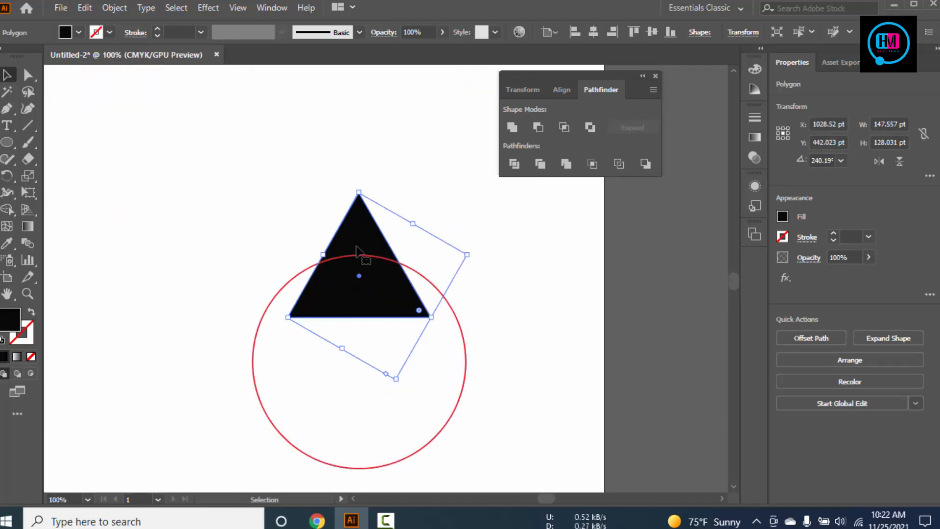
pyautogui.moveTo(356, 247); pyautogui.dragTo(372, 229)
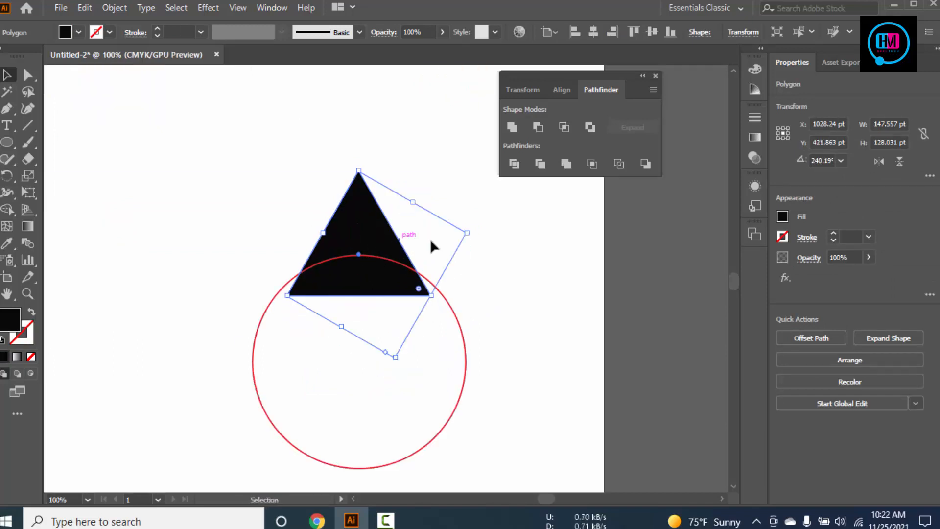
pyautogui.click(533, 238)
pyautogui.press('z')
pyautogui.keyDown('alt'); pyautogui.click(516, 242); pyautogui.keyUp('alt')
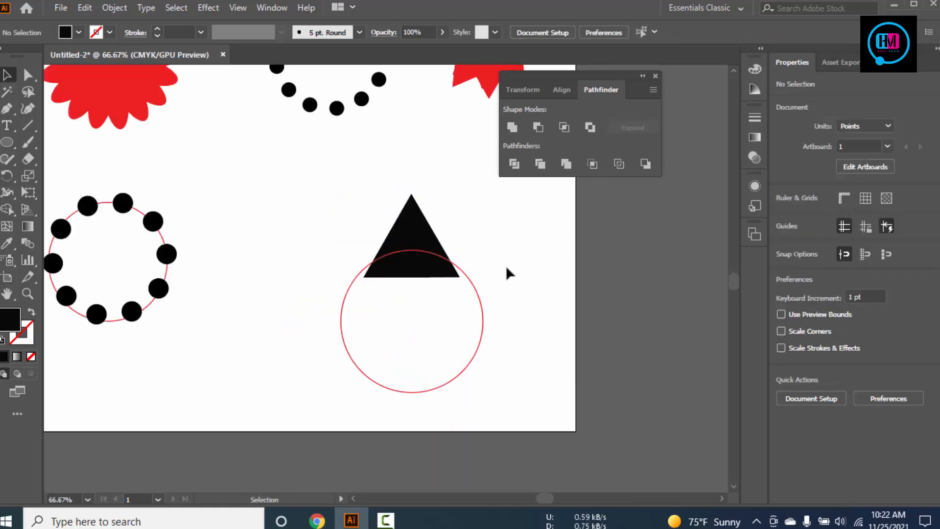
pyautogui.click(422, 245)
pyautogui.press('space')
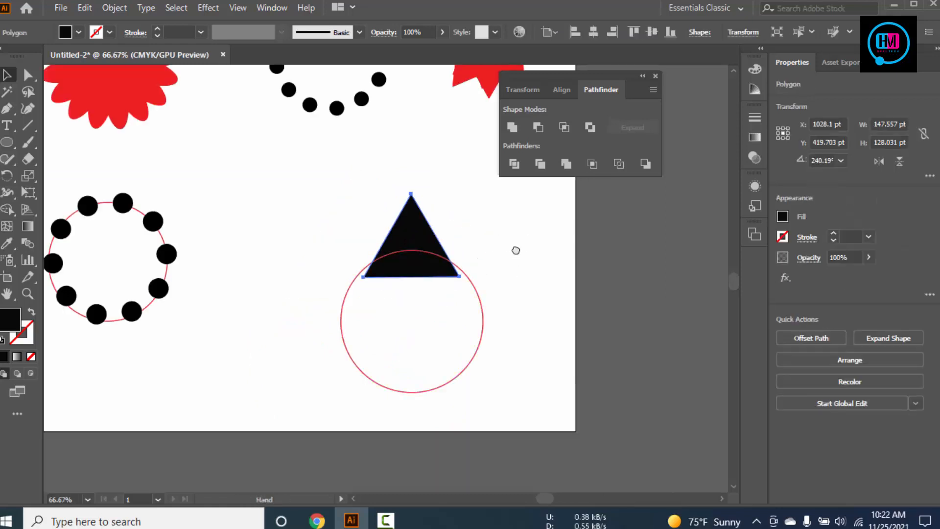
pyautogui.moveTo(516, 250); pyautogui.dragTo(499, 228)
pyautogui.moveTo(404, 194); pyautogui.dragTo(385, 274)
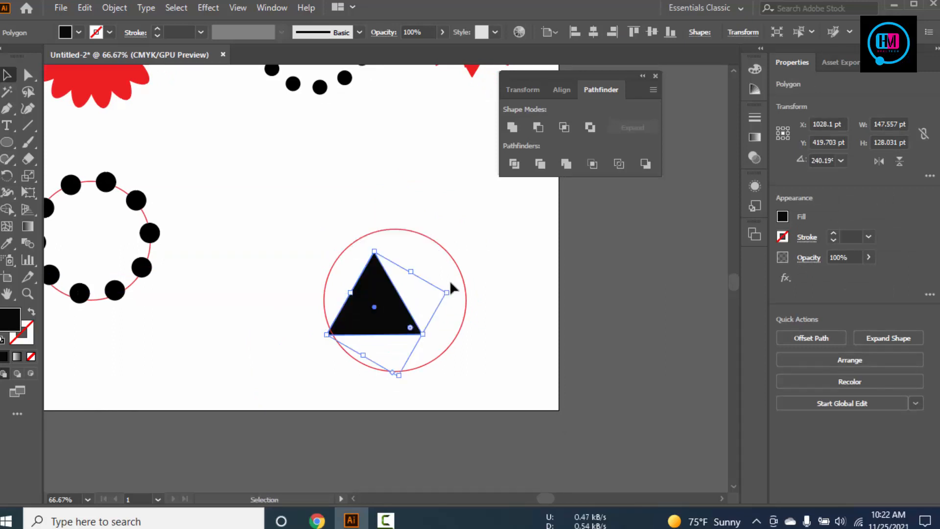
pyautogui.press('a')
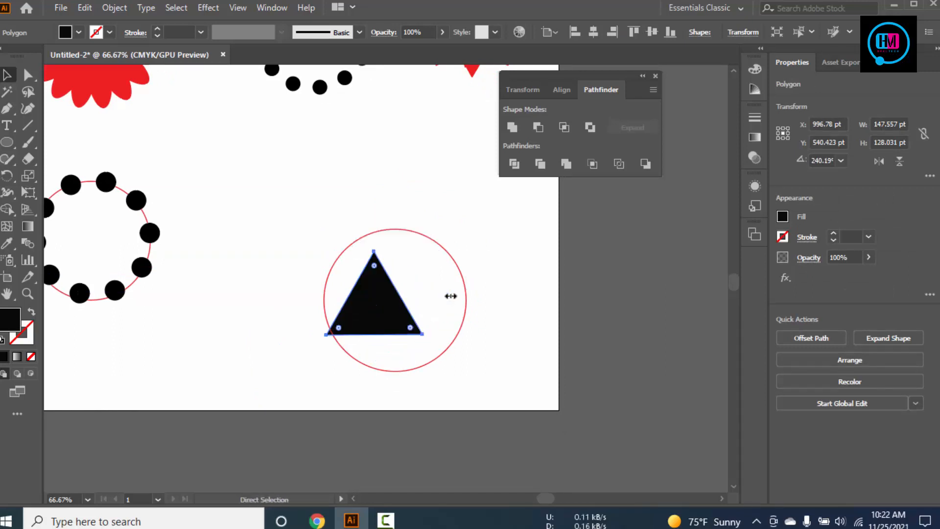
pyautogui.hotkey('ctrl', 'z')
pyautogui.press('v')
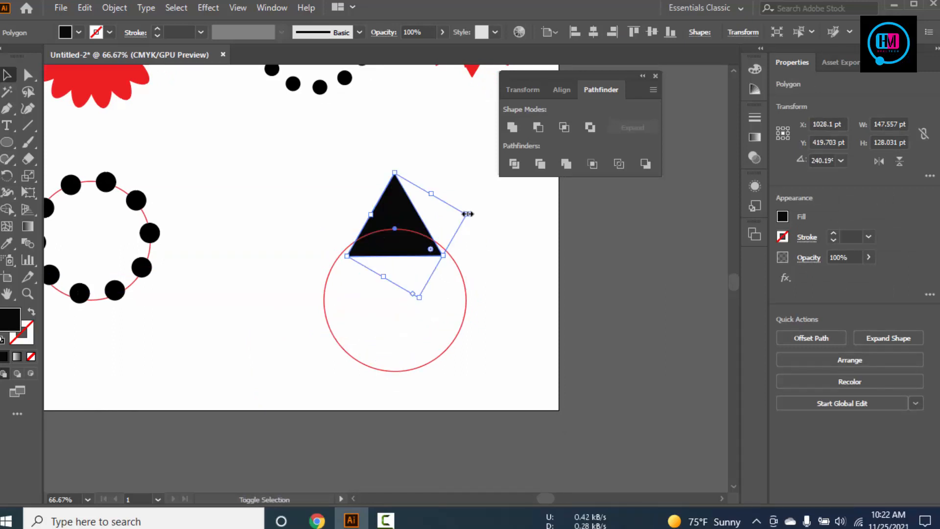
# Scale the black triangle down to about 67 by 58 pt, keeping it on the circle's topmost point.
pyautogui.moveTo(467, 214); pyautogui.dragTo(422, 236)
pyautogui.press('a')
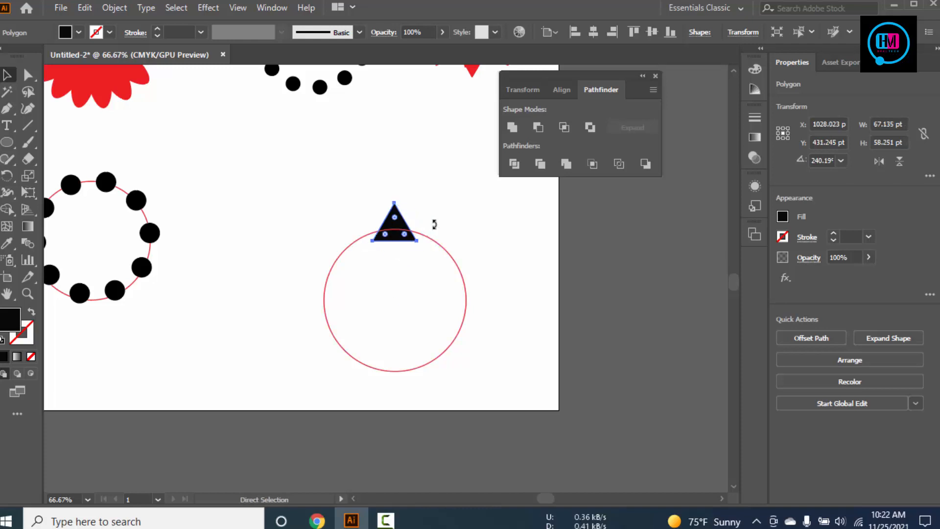
pyautogui.hotkey('ctrl', '1')
pyautogui.press('v')
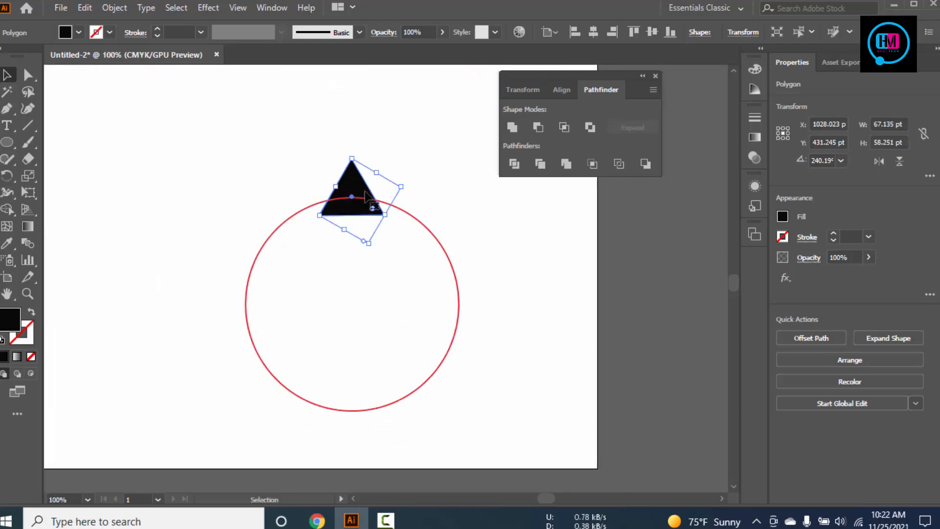
pyautogui.moveTo(364, 196); pyautogui.dragTo(414, 213)
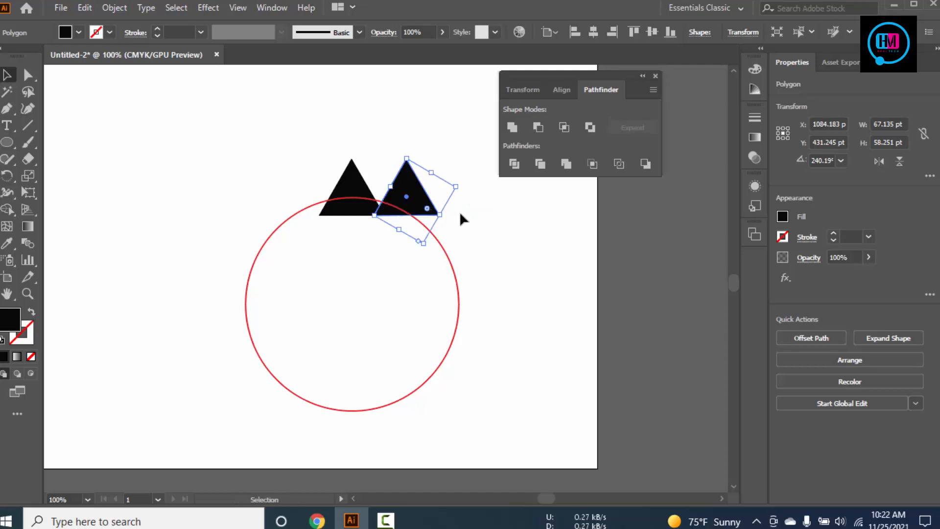
pyautogui.press('a')
pyautogui.hotkey('ctrl', 'z')
pyautogui.press('v')
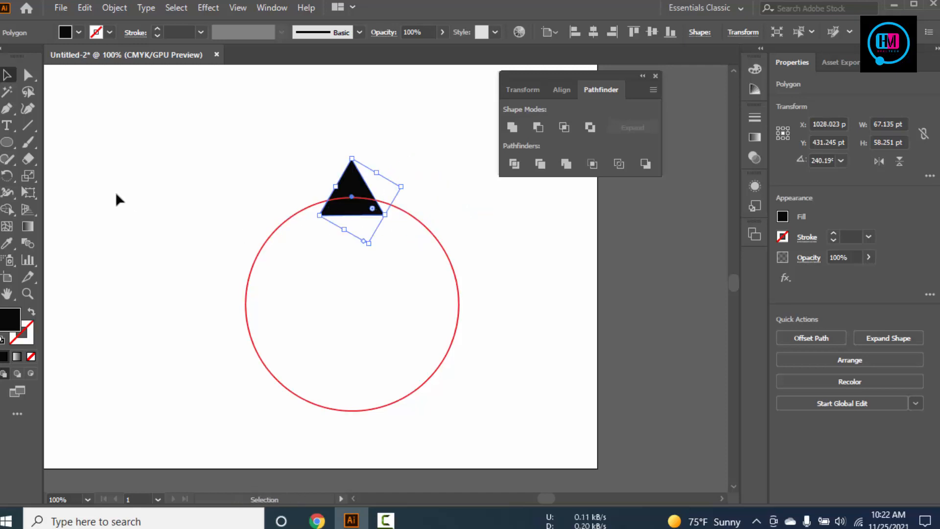
# Create a copy of the black triangle rotated clockwise about the circle's centre, beside the original on the outline.
pyautogui.click(7, 175)
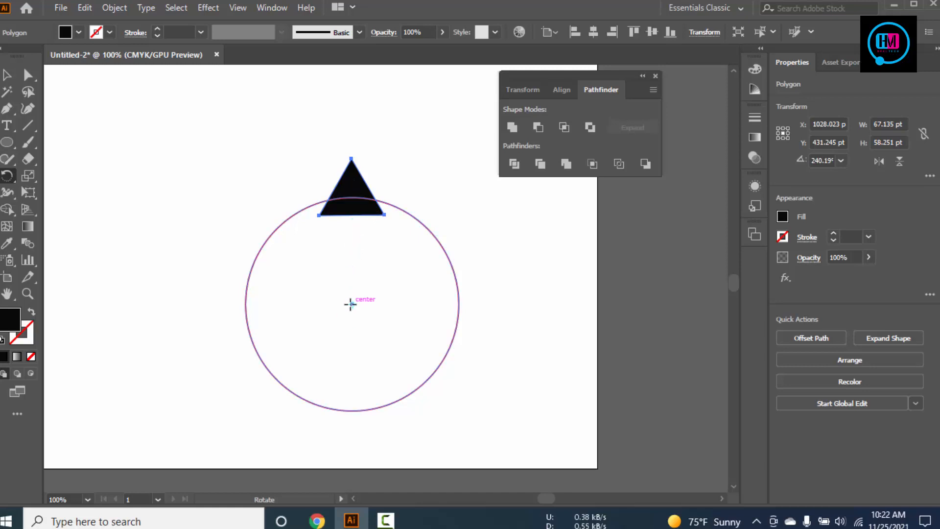
pyautogui.click(351, 304)
pyautogui.moveTo(396, 188); pyautogui.dragTo(409, 219)
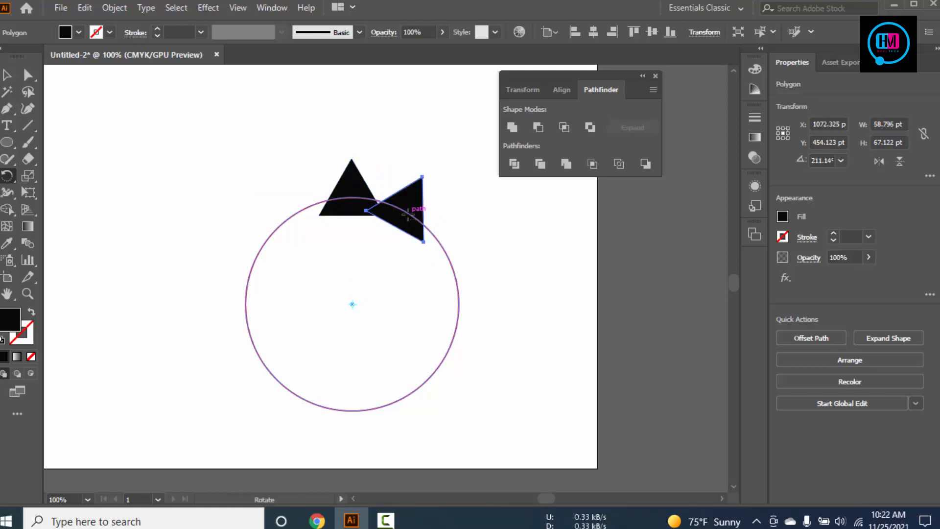
# Repeat the rotated triangle copy ten times around the circle's centre to form a full ring, and deselect it.
pyautogui.hotkey('ctrl', 'd')
pyautogui.hotkey('ctrl', 'd')
pyautogui.hotkey('ctrl', 'd')
pyautogui.hotkey('ctrl', 'd')
pyautogui.hotkey('ctrl', 'd')
pyautogui.hotkey('ctrl', 'd')
pyautogui.hotkey('ctrl', 'd')
pyautogui.hotkey('ctrl', 'd')
pyautogui.hotkey('ctrl', 'd')
pyautogui.hotkey('ctrl', 'd')
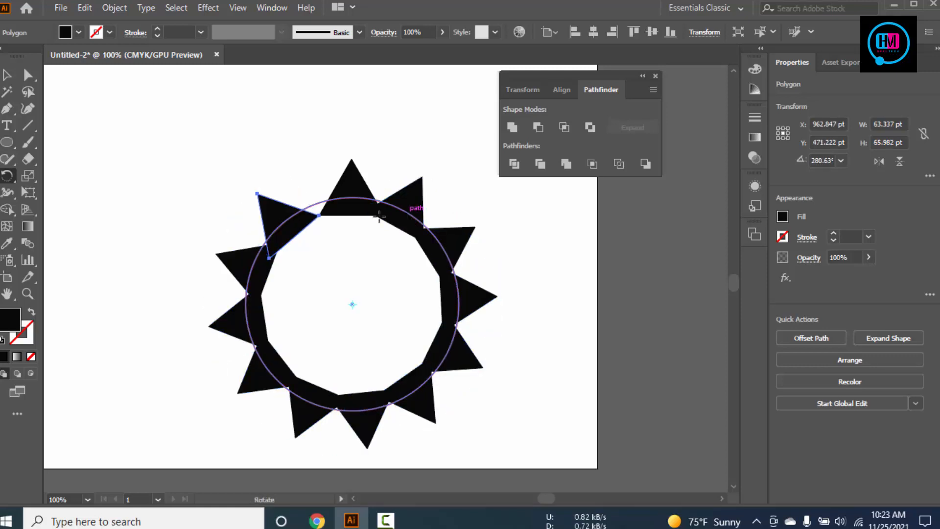
pyautogui.press('v')
pyautogui.click(242, 160)
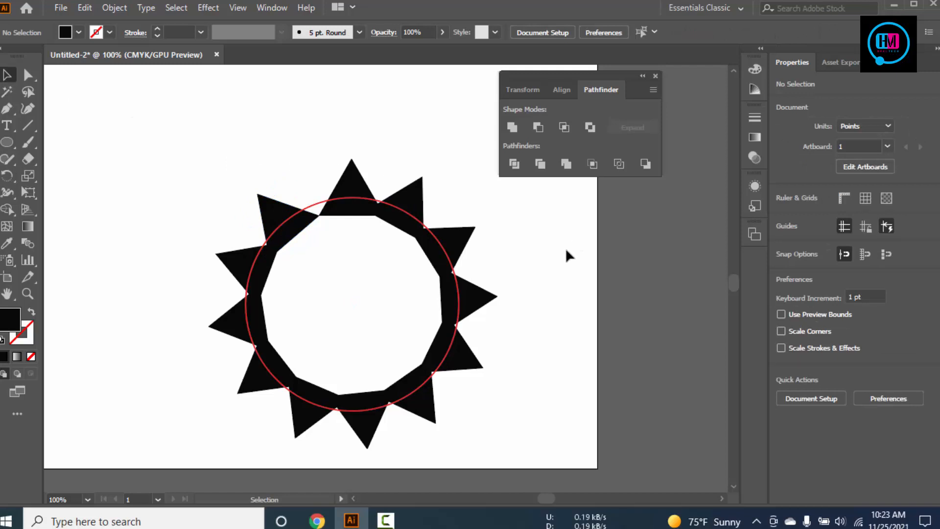
# Scale the triangle ring and its circle down to about half size, up and to the right of the dot ring, and deselect.
pyautogui.keyDown('alt'); pyautogui.click(506, 261); pyautogui.keyUp('alt')
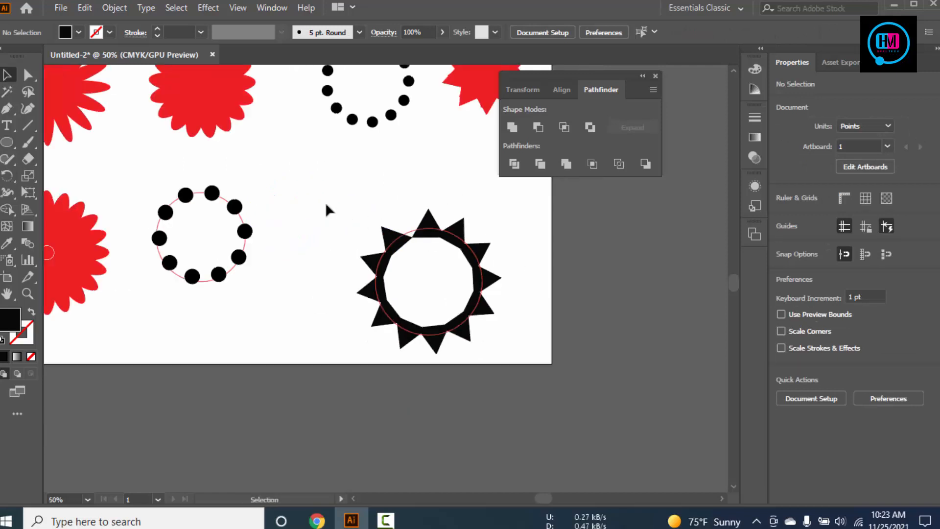
pyautogui.moveTo(328, 190); pyautogui.dragTo(469, 321)
pyautogui.moveTo(455, 286); pyautogui.dragTo(364, 192)
pyautogui.click(427, 234)
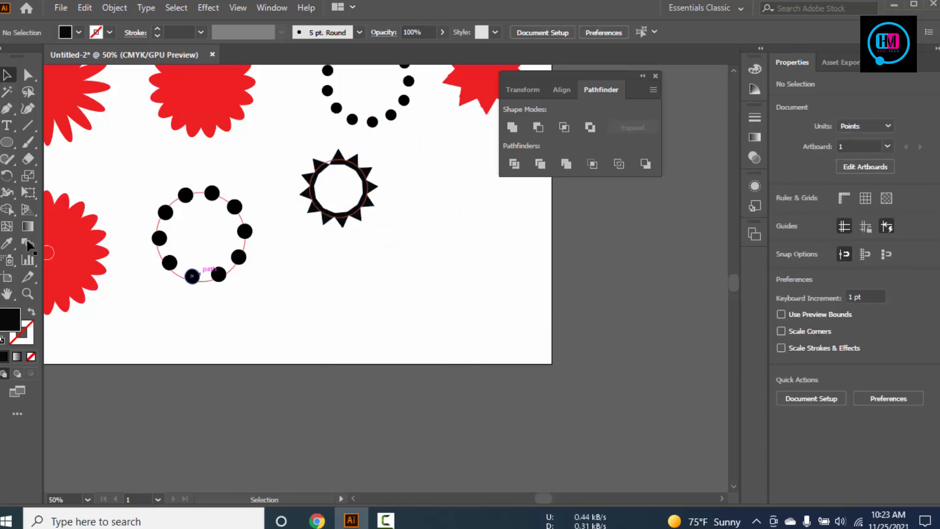
# Draw a black triangle about 100 by 86 pt and, below it, a circle about 191 pt wide with only a black outline.
pyautogui.moveTo(6, 142); pyautogui.dragTo(59, 192)
pyautogui.moveTo(460, 237); pyautogui.dragTo(478, 254)
pyautogui.moveTo(7, 143); pyautogui.dragTo(65, 177)
pyautogui.moveTo(409, 298); pyautogui.dragTo(456, 344)
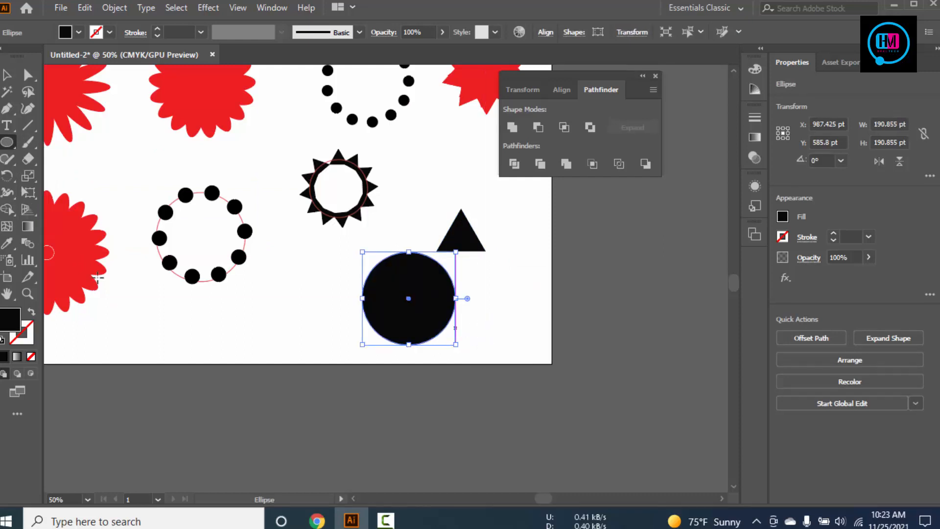
pyautogui.click(31, 311)
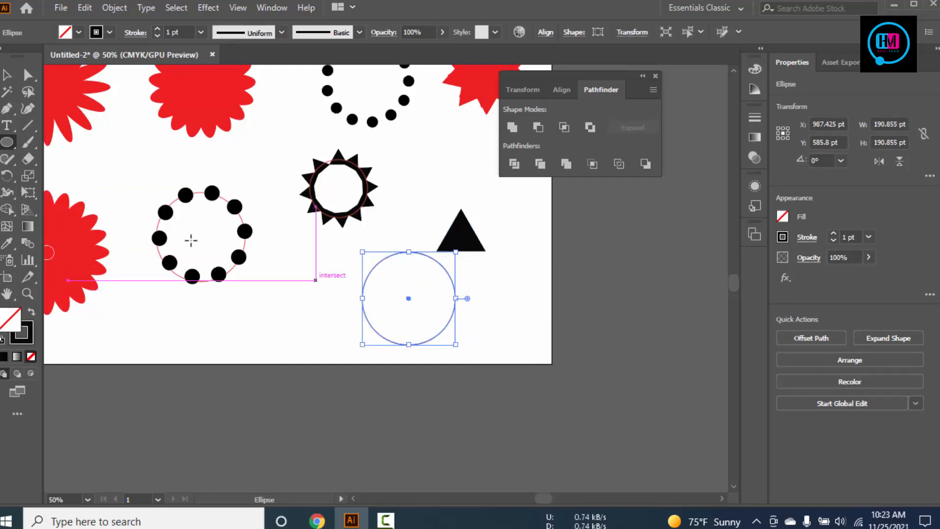
# Move the triangle inside the circle, scale it down to about 27 by 23 pt, and place a level copy at the circle's right side.
pyautogui.click(6, 75)
pyautogui.moveTo(470, 244); pyautogui.dragTo(408, 299)
pyautogui.hotkey('ctrl', '+')
pyautogui.hotkey('ctrl', '+')
pyautogui.hotkey('ctrl', '+')
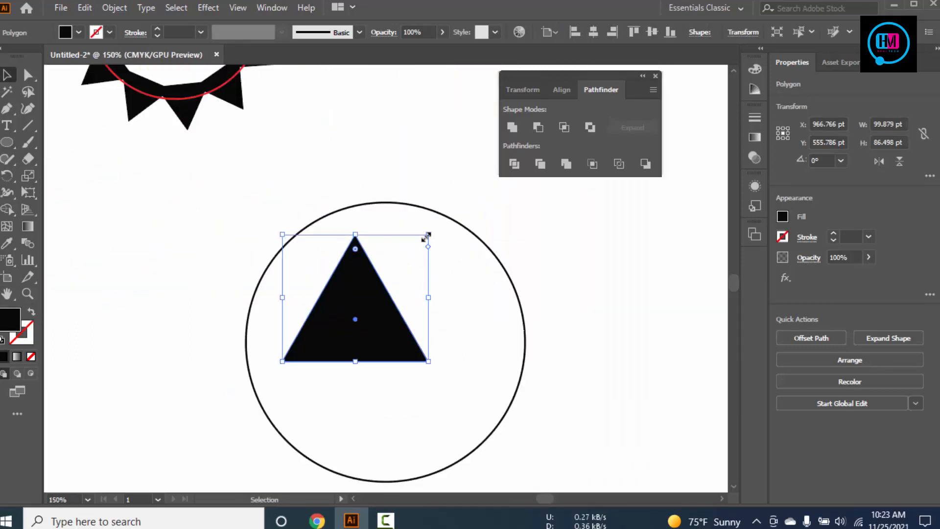
pyautogui.moveTo(427, 236); pyautogui.dragTo(475, 329)
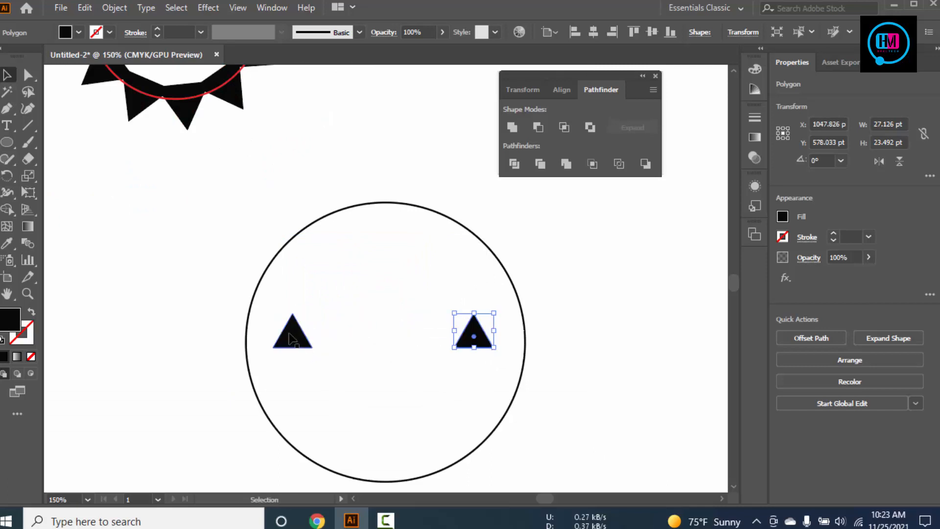
# Select both small triangles inside the circle and make a blend between them.
pyautogui.click(293, 338)
pyautogui.keyDown('shift'); pyautogui.click(460, 343); pyautogui.keyUp('shift')
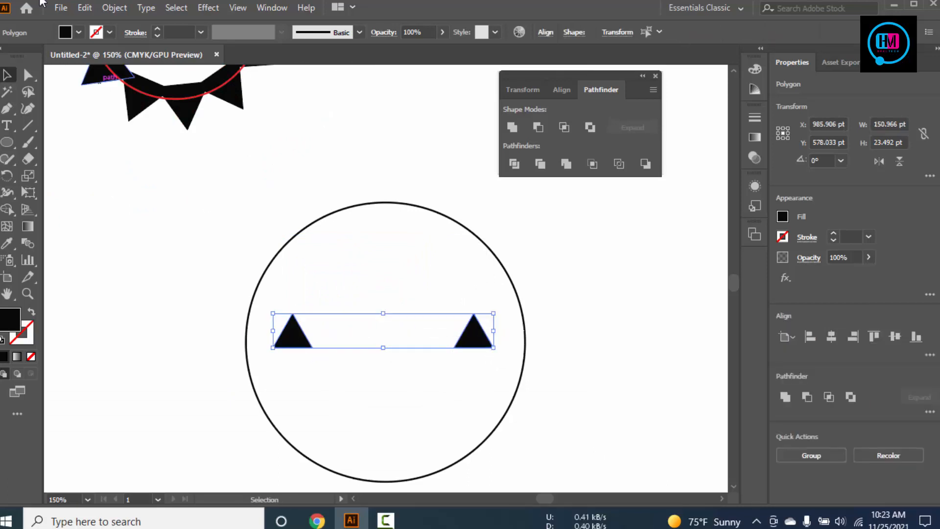
pyautogui.click(115, 8)
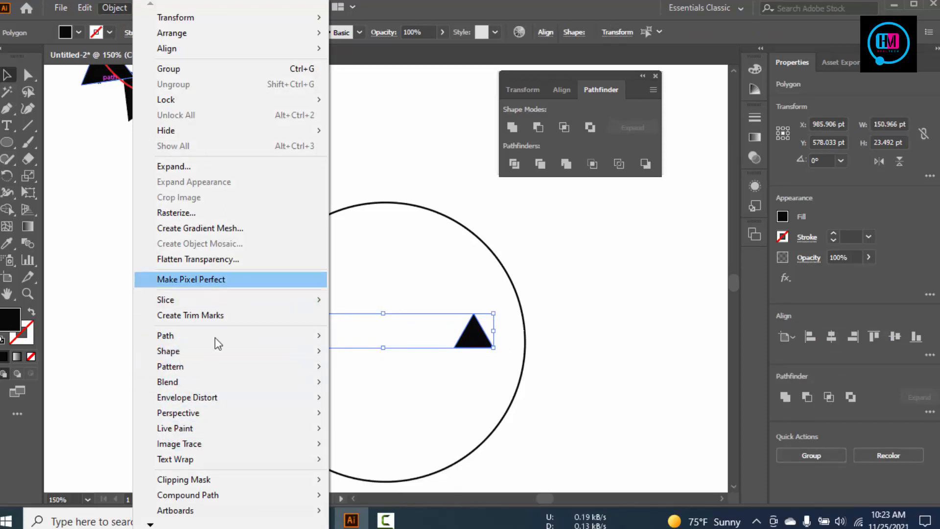
pyautogui.moveTo(199, 378)
pyautogui.click(369, 378)
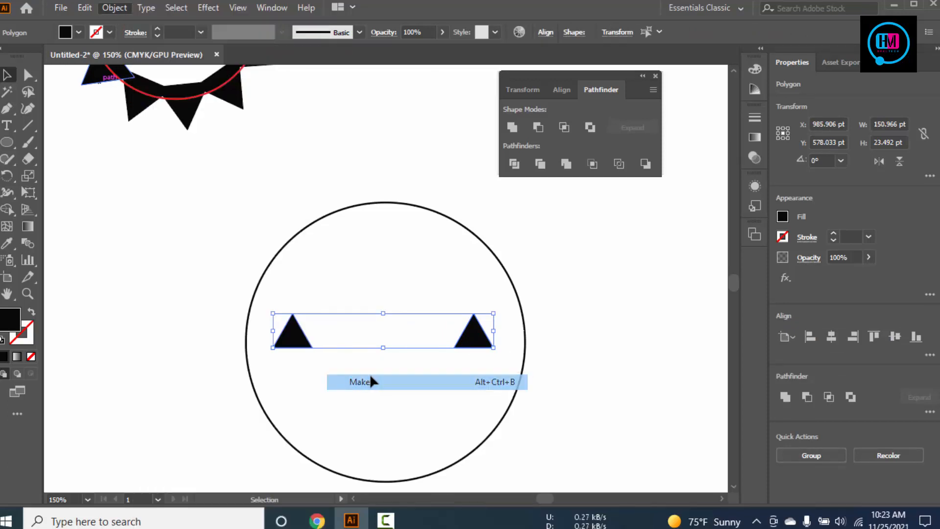
# Set the triangle blend's spacing to 4 specified steps, with the preview on.
pyautogui.click(28, 243)
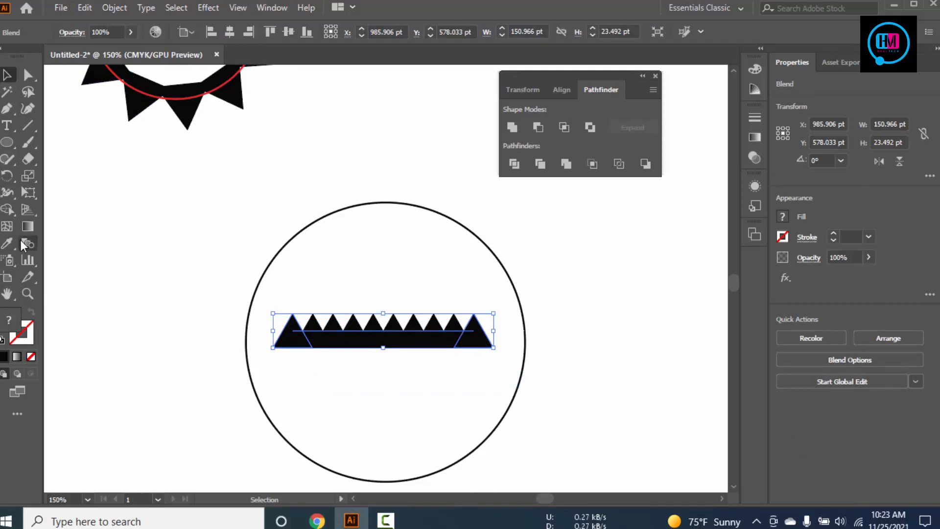
pyautogui.press('Return')
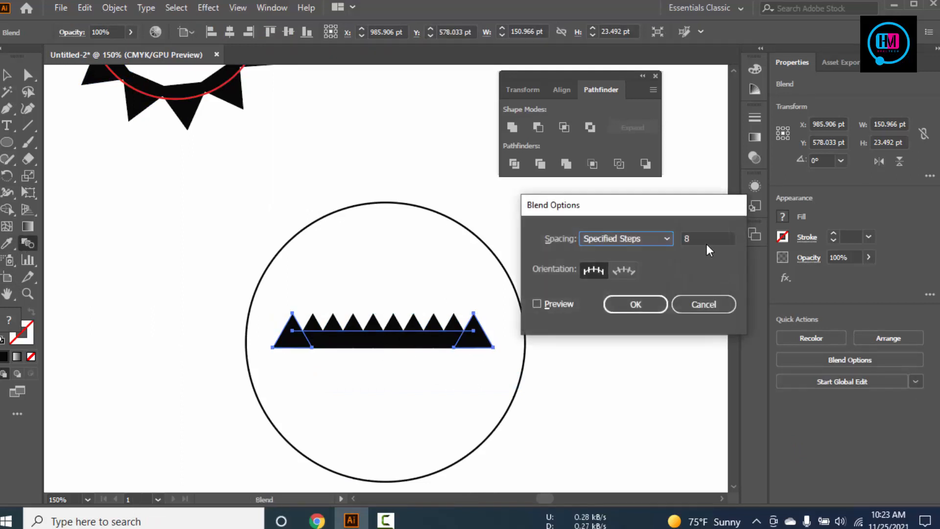
pyautogui.press('Tab')
pyautogui.press('Down')
pyautogui.press('Down')
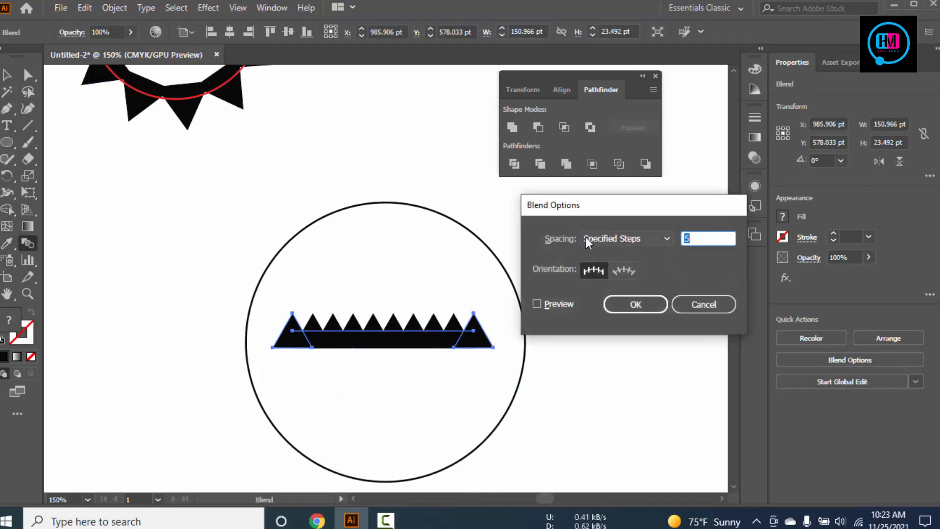
pyautogui.click(538, 304)
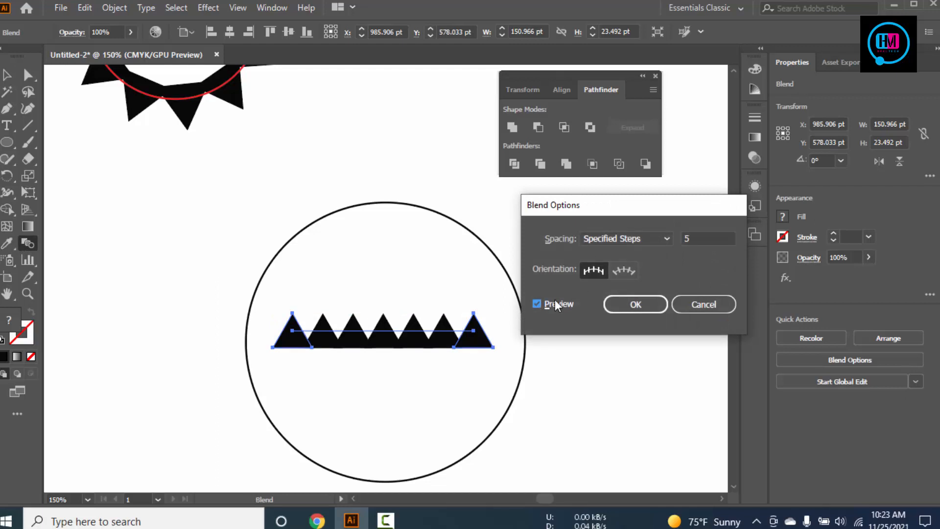
pyautogui.click(703, 240)
pyautogui.press('Down')
pyautogui.press('Down')
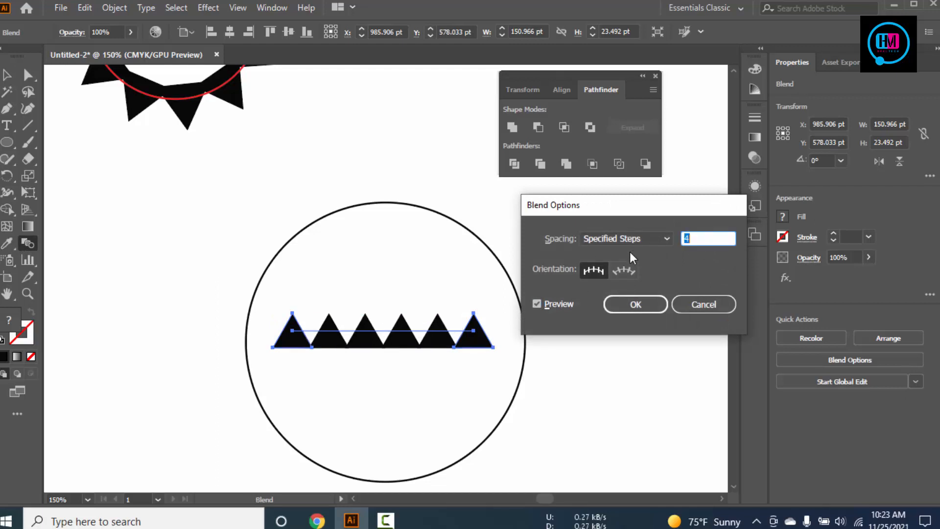
pyautogui.press('Up')
pyautogui.click(566, 302)
pyautogui.click(566, 302)
pyautogui.click(567, 302)
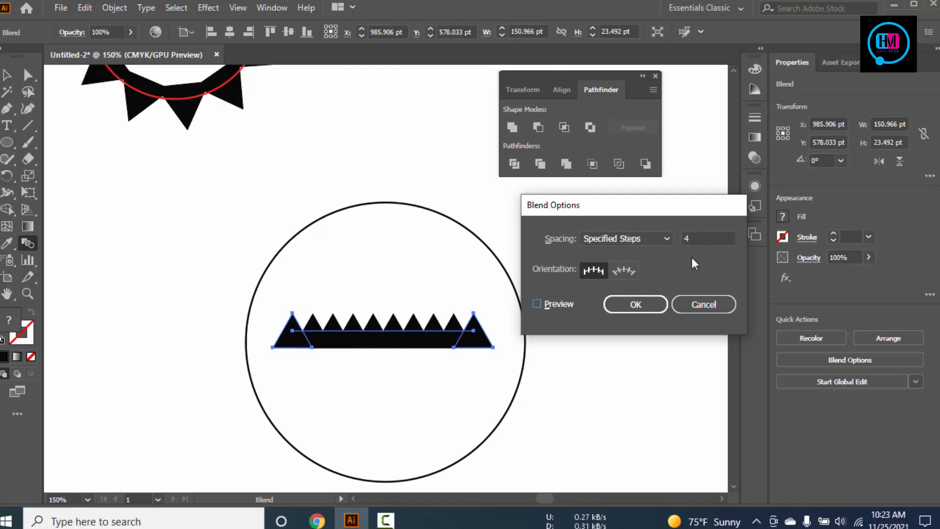
pyautogui.click(541, 305)
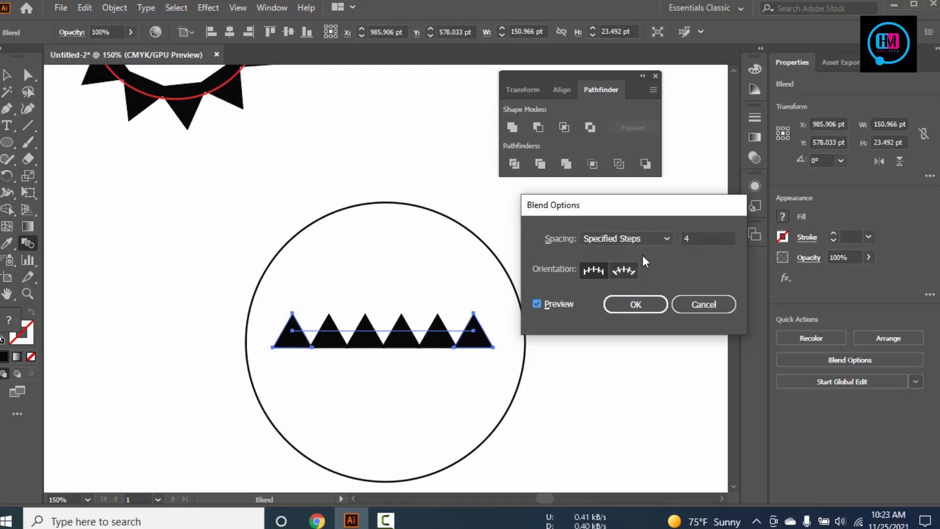
pyautogui.click(645, 310)
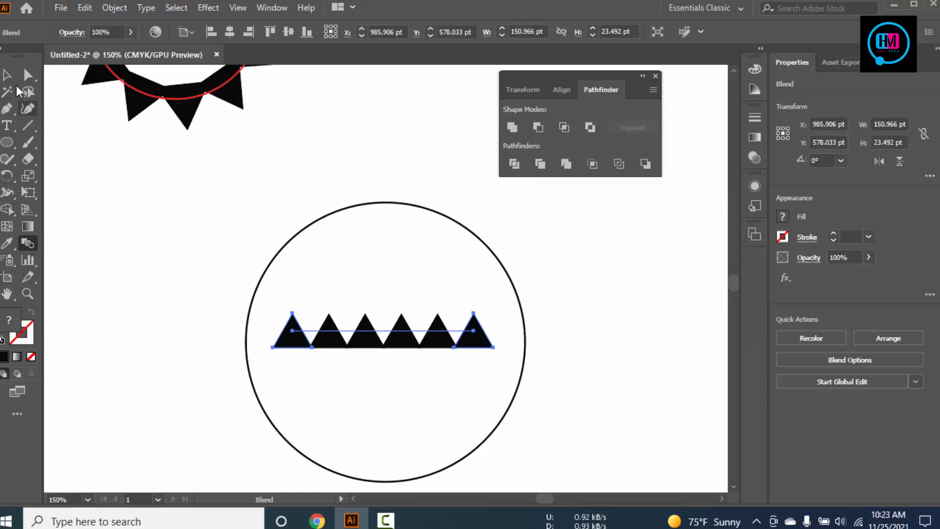
# Select the triangle blend together with the circle and replace the blend's spine with the circle.
pyautogui.click(15, 81)
pyautogui.click(113, 198)
pyautogui.hotkey('ctrl', 'z')
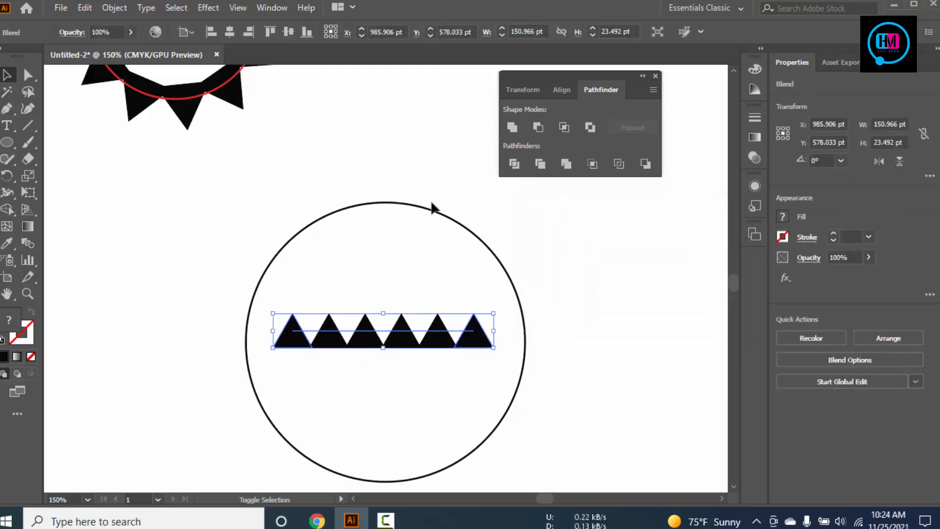
pyautogui.keyDown('shift'); pyautogui.click(372, 398); pyautogui.keyUp('shift')
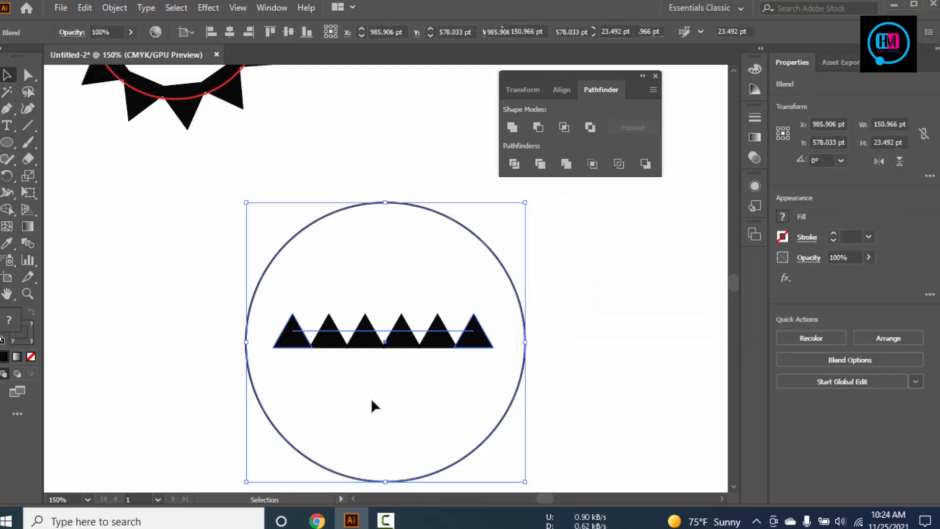
pyautogui.click(115, 8)
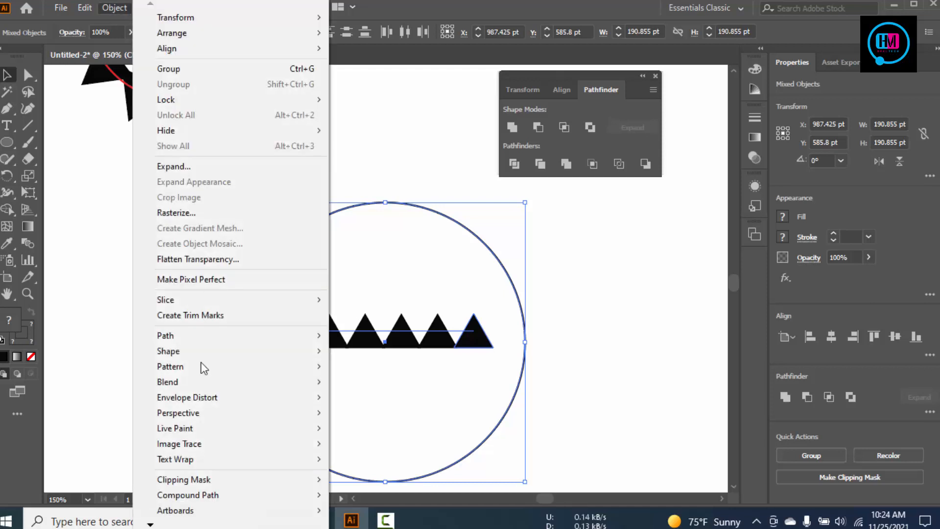
pyautogui.moveTo(201, 383)
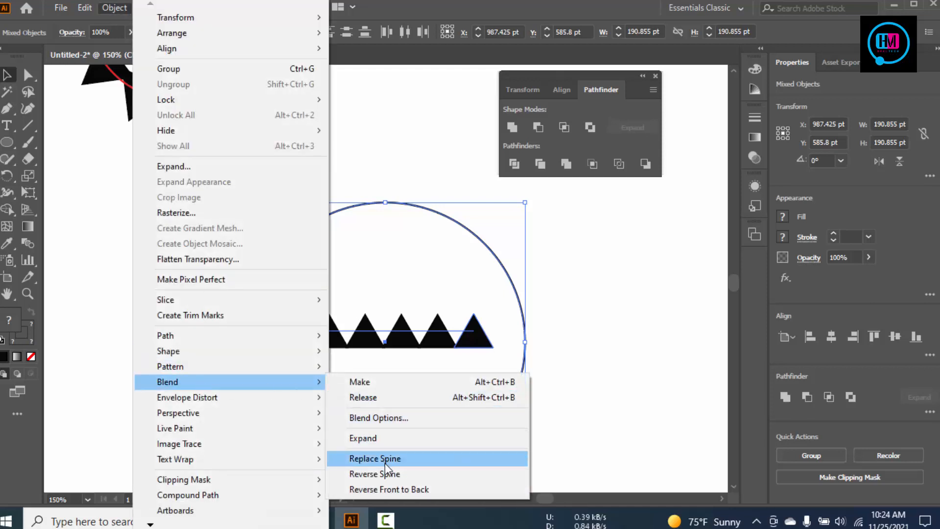
pyautogui.click(395, 477)
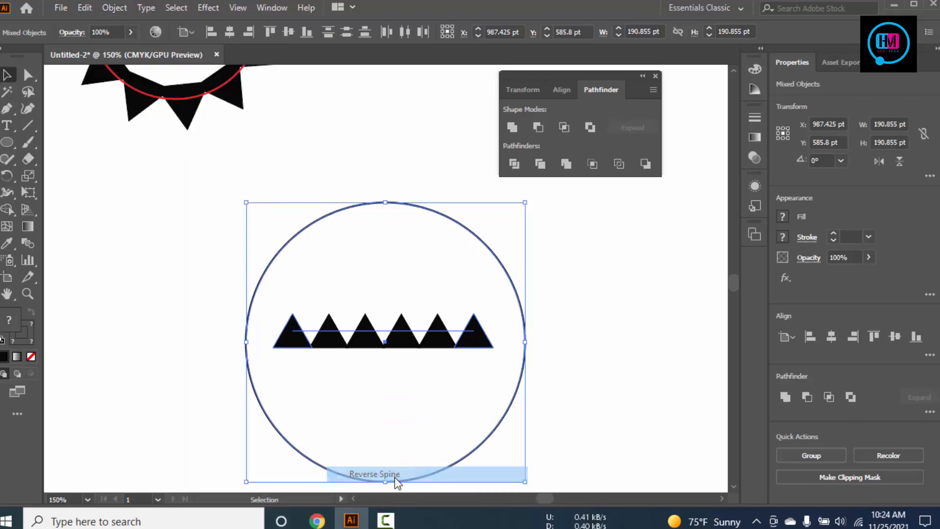
pyautogui.click(112, 7)
pyautogui.moveTo(264, 385)
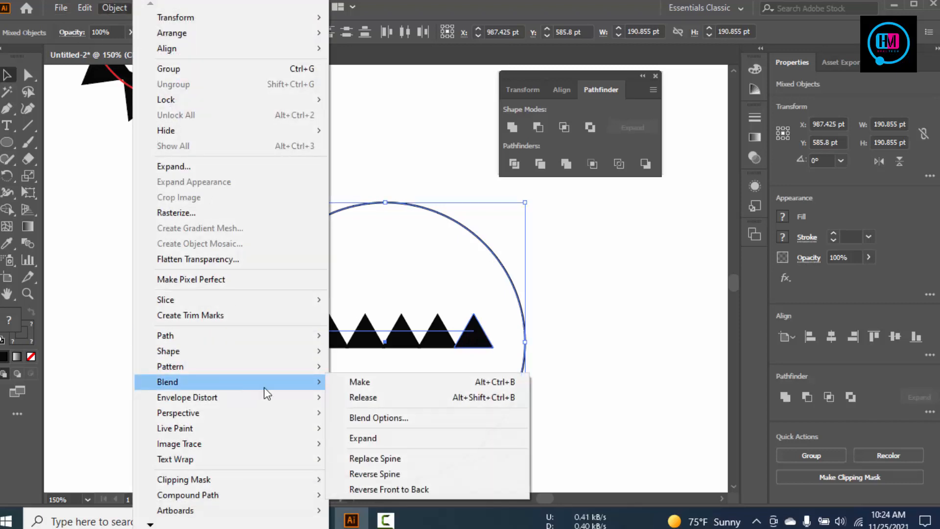
pyautogui.click(385, 458)
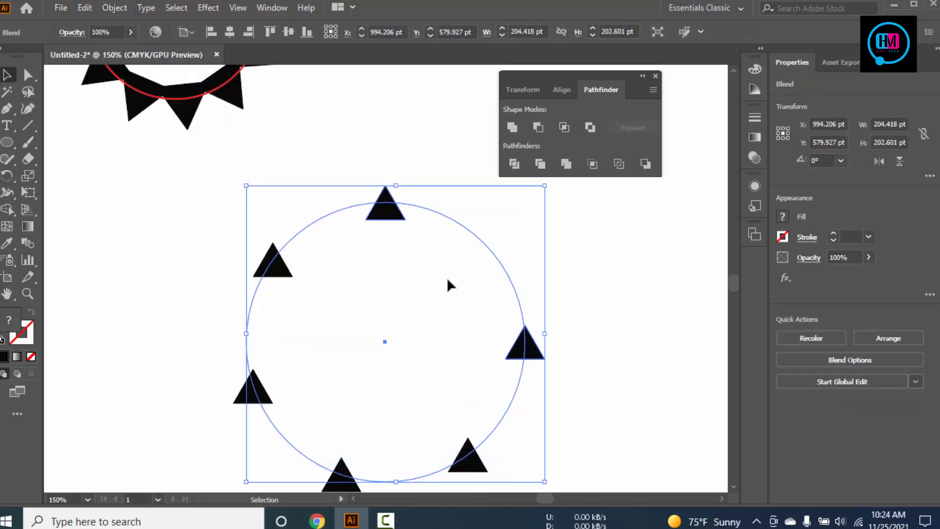
# Add anchor points to the blend's circular spine at its upper left, just right of its topmost point, and at its lower right.
pyautogui.click(609, 328)
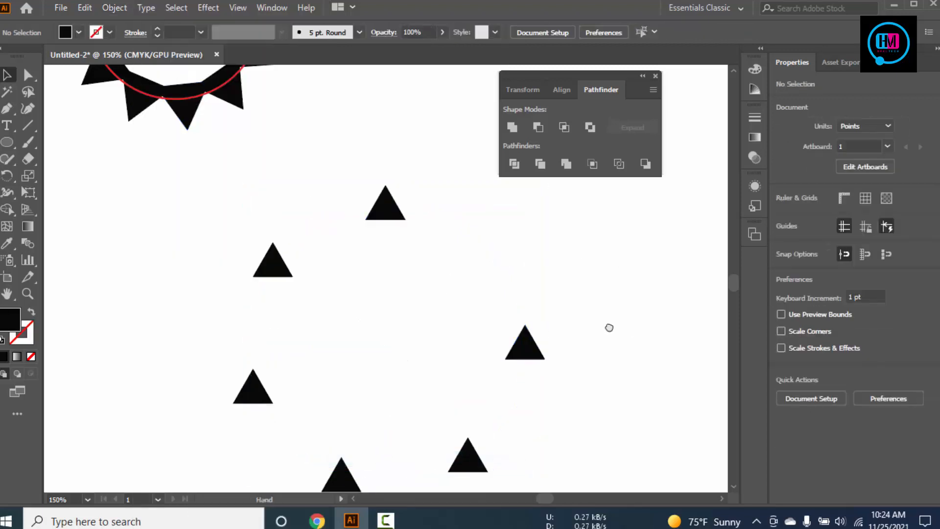
pyautogui.moveTo(609, 327); pyautogui.dragTo(576, 310)
pyautogui.click(483, 277)
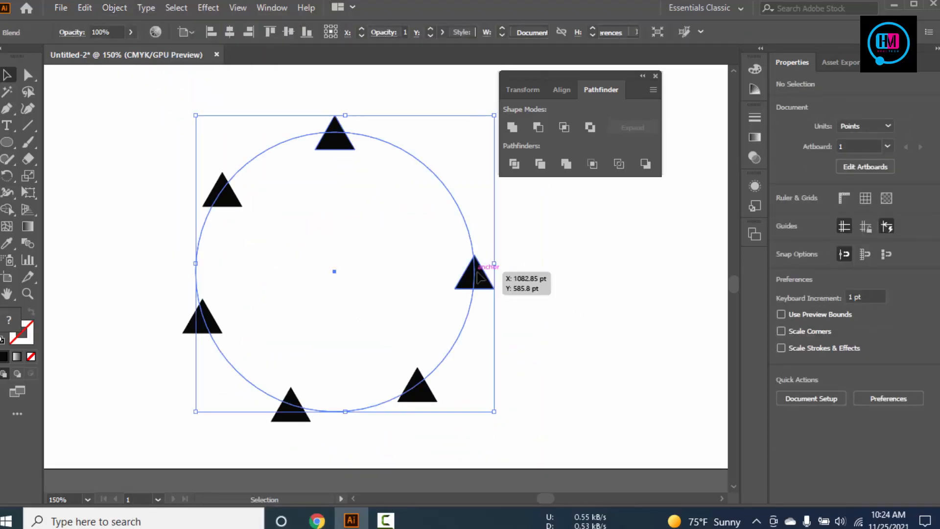
pyautogui.click(7, 108)
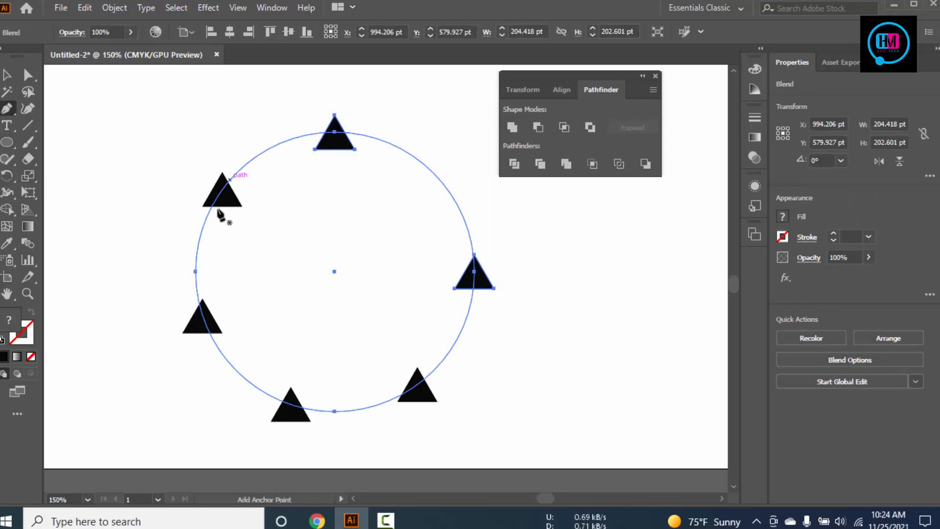
pyautogui.click(195, 271)
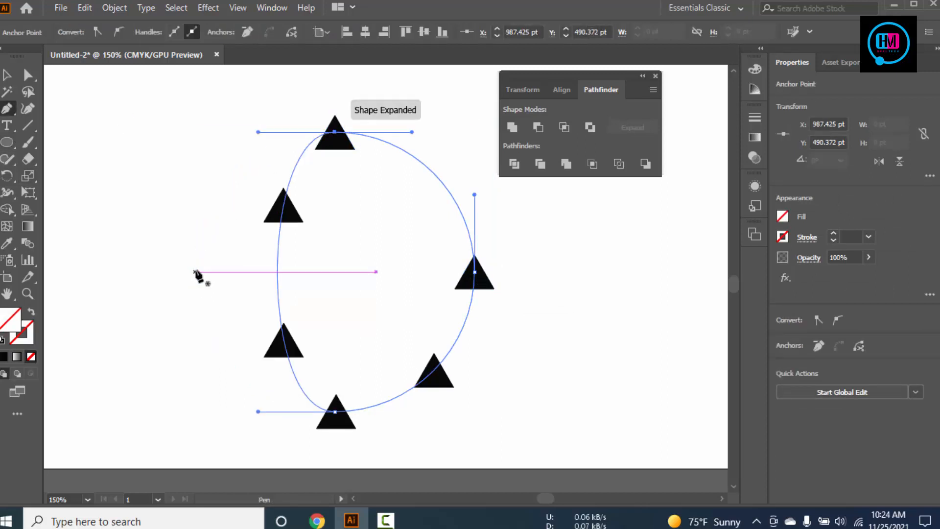
pyautogui.hotkey('ctrl', 'z')
pyautogui.click(200, 234)
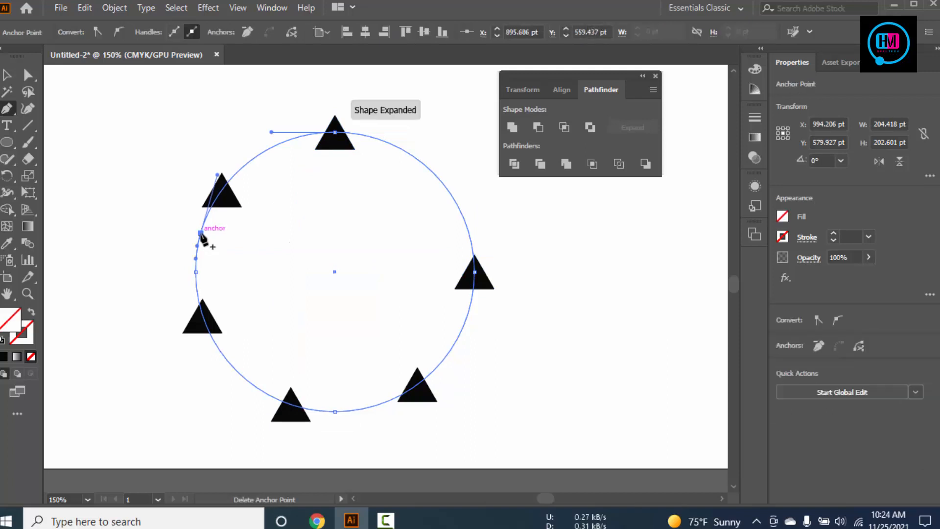
pyautogui.click(379, 140)
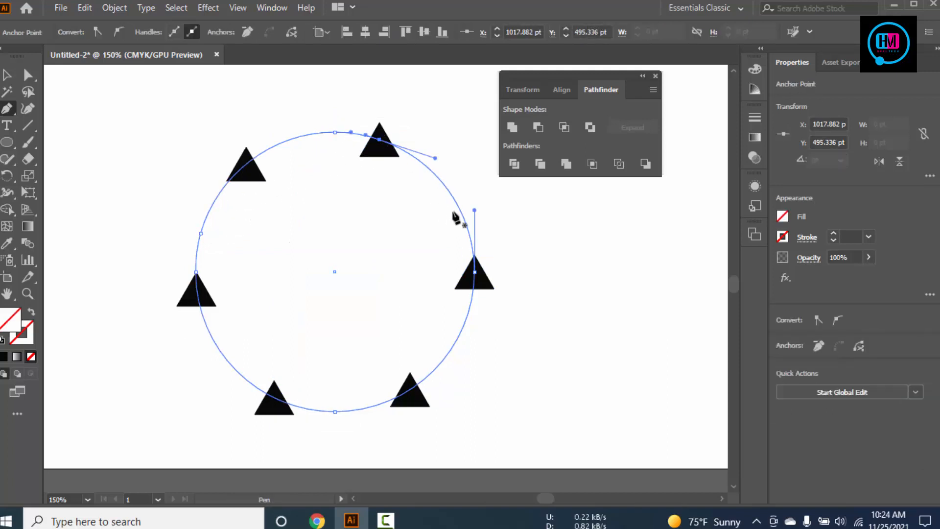
pyautogui.click(465, 327)
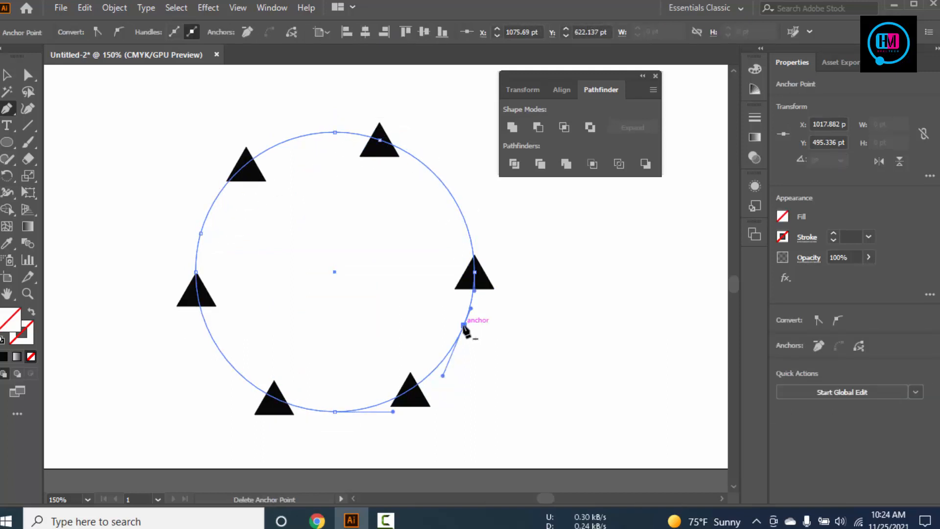
pyautogui.click(461, 209)
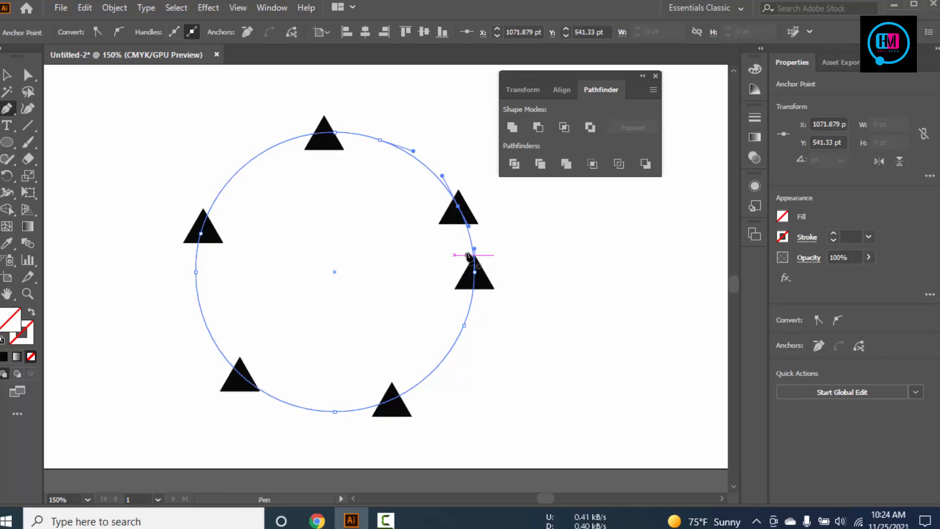
pyautogui.hotkey('ctrl', 'z')
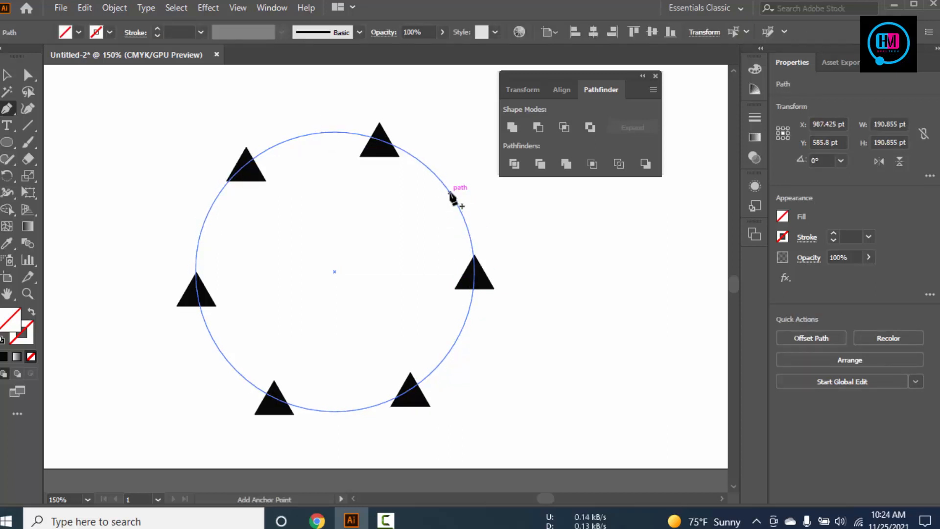
# Try an extra anchor point on the upper-right arc of the blend's circular spine and remove it again.
pyautogui.click(449, 193)
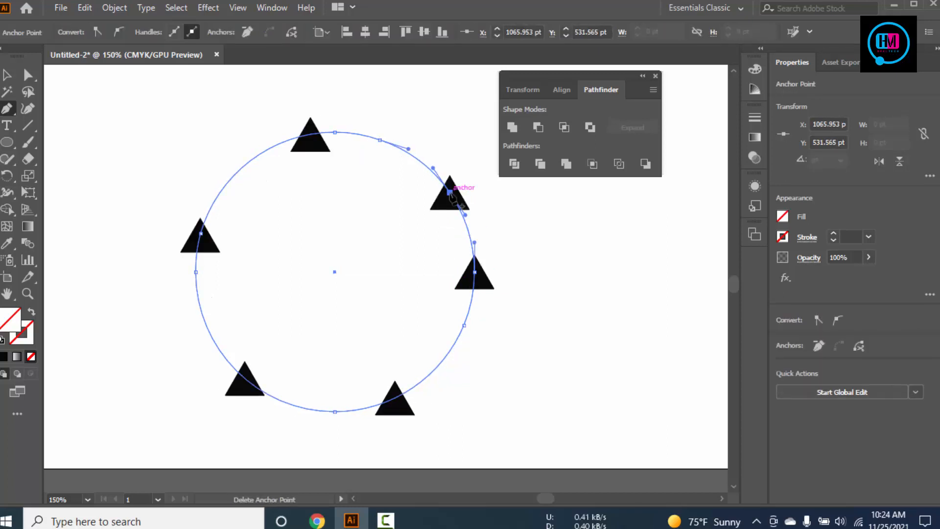
pyautogui.click(450, 193)
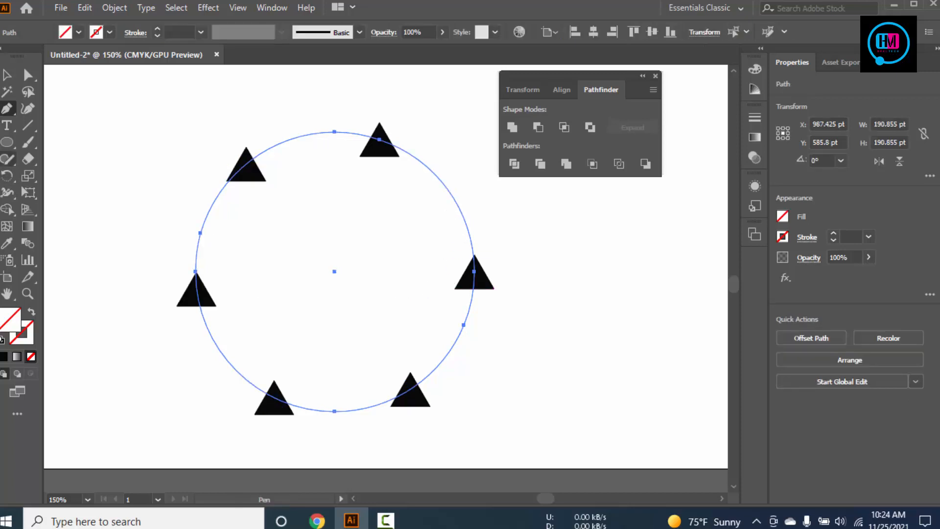
# Raise the triangle blend's specified steps to 14 in the blend options, with the preview on.
pyautogui.press('v')
pyautogui.press('w')
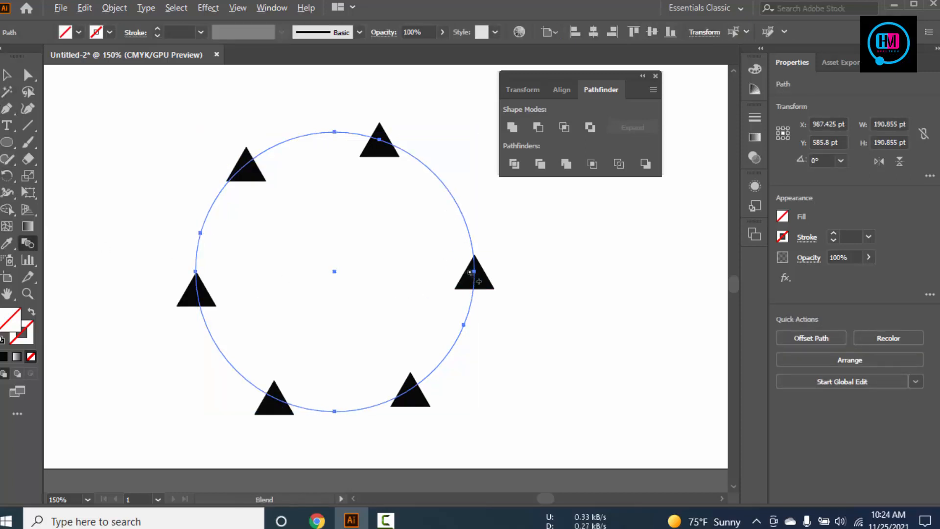
pyautogui.press('Return')
pyautogui.doubleClick(708, 239)
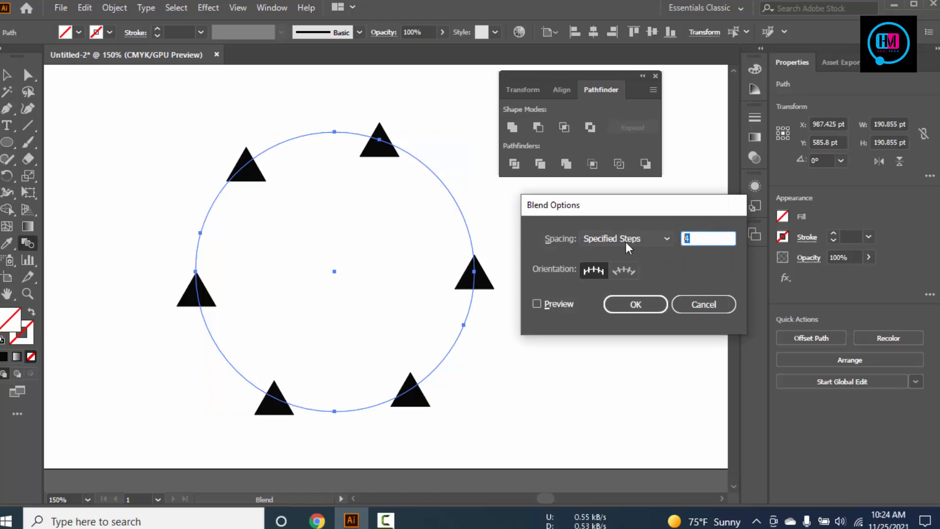
pyautogui.write('6')
pyautogui.click(554, 304)
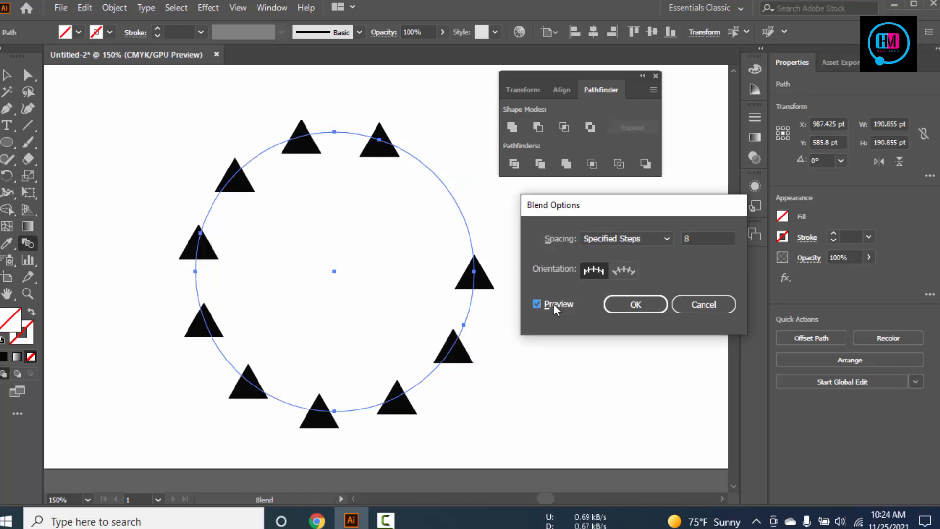
pyautogui.click(705, 239)
pyautogui.press('Up')
pyautogui.press('Up')
pyautogui.press('Up')
pyautogui.press('Up')
pyautogui.press('Up')
pyautogui.press('Up')
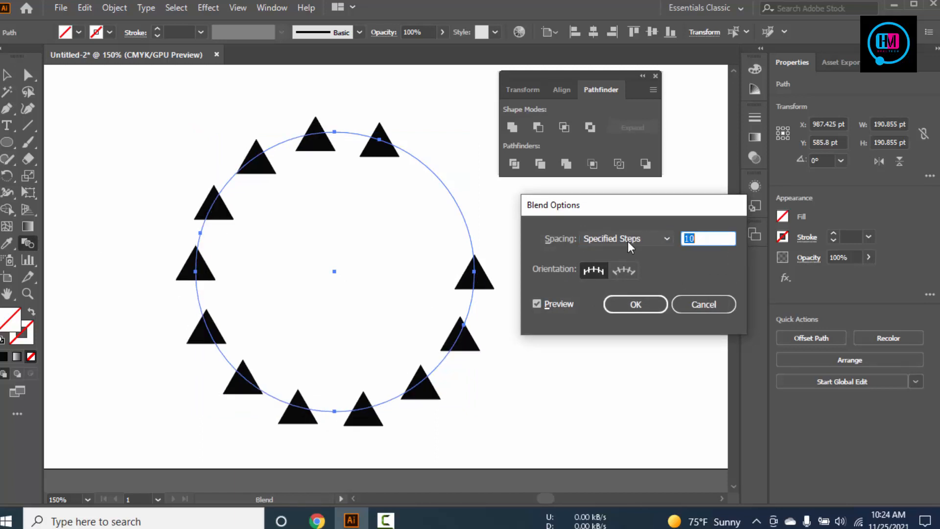
pyautogui.click(632, 304)
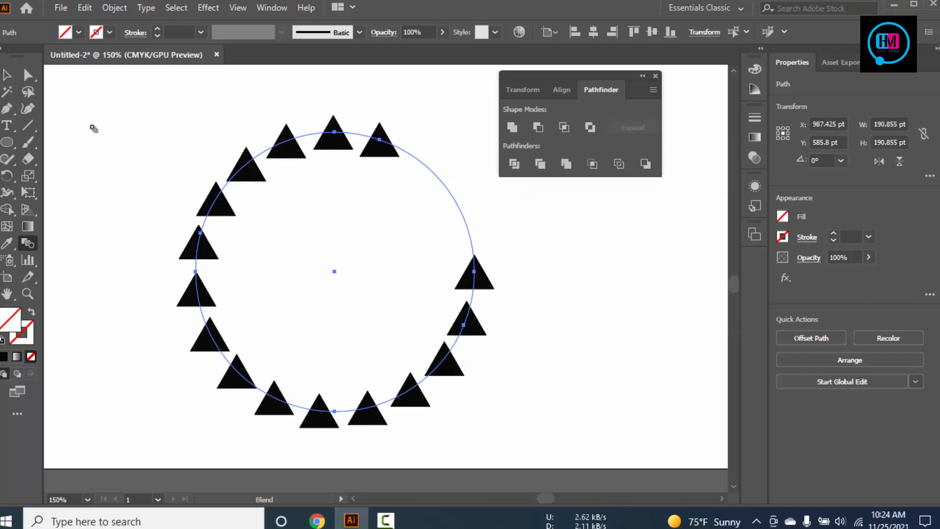
# Cut the blend's circular spine with the Scissors tool at the anchor point just right of its topmost point, and deselect it.
pyautogui.moveTo(28, 159); pyautogui.dragTo(78, 175)
pyautogui.click(380, 140)
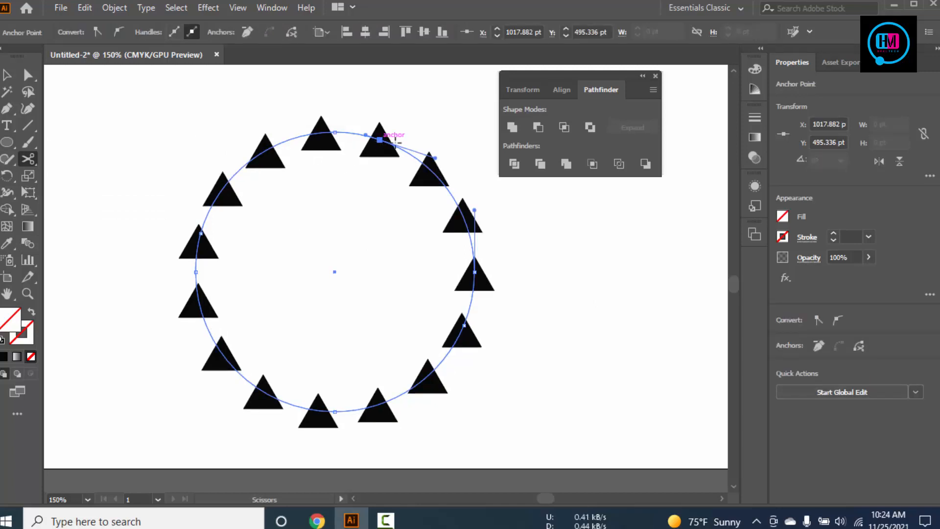
pyautogui.click(4, 75)
pyautogui.click(460, 304)
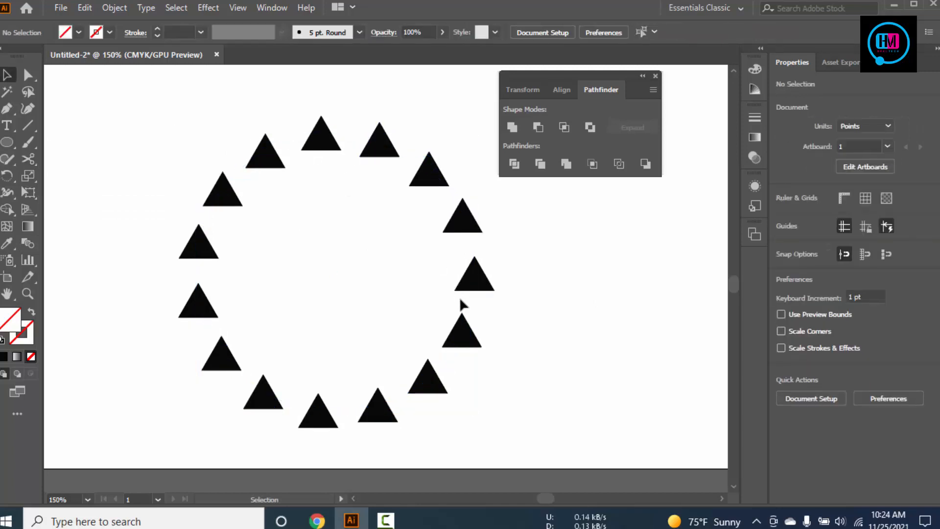
# Move the ring of small triangles up beside the black sun shape, below the red star, and deselect it.
pyautogui.click(495, 293)
pyautogui.scroll(-2, 500, 289)
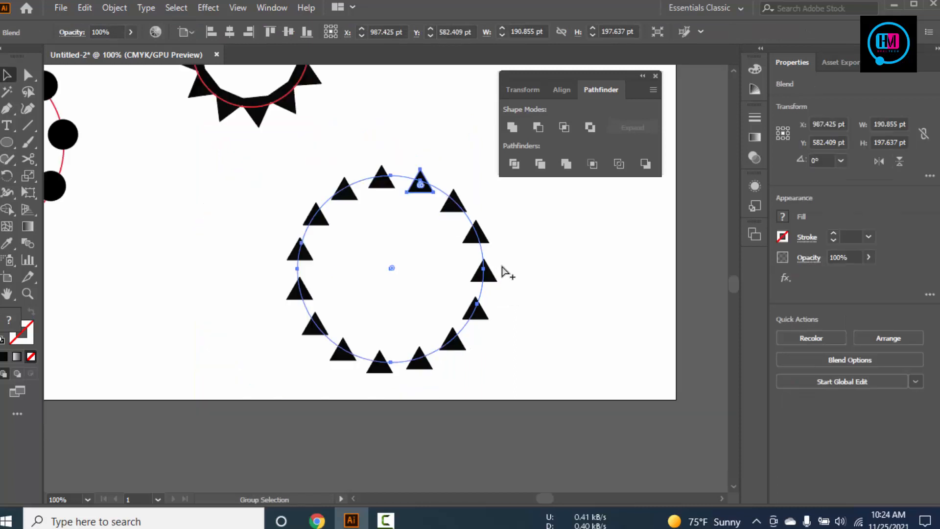
pyautogui.click(521, 243)
pyautogui.click(377, 231)
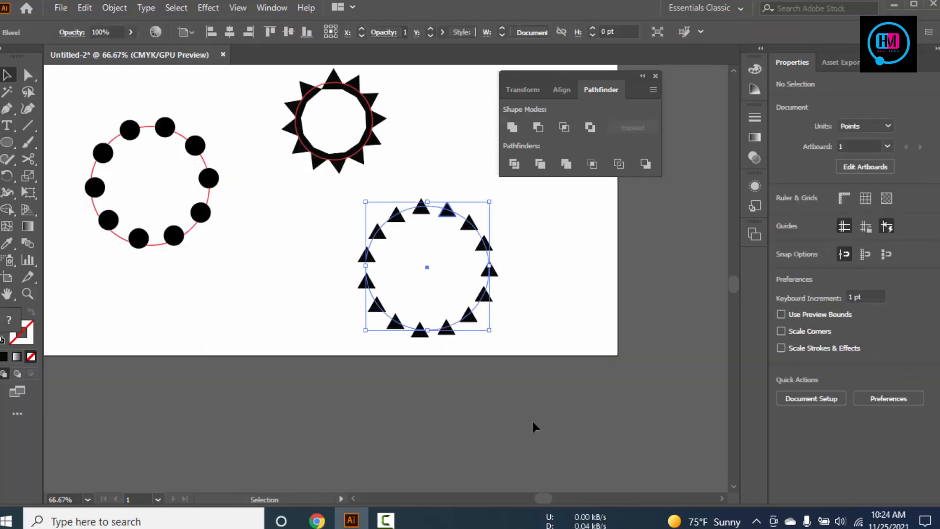
pyautogui.scroll(5, 513, 353)
pyautogui.hscroll(1, 512, 353)
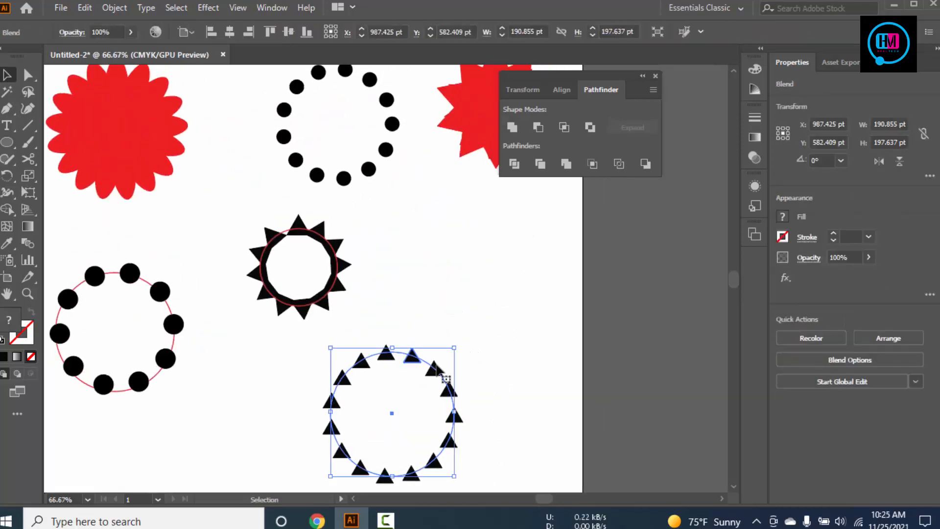
pyautogui.moveTo(443, 375); pyautogui.dragTo(496, 230)
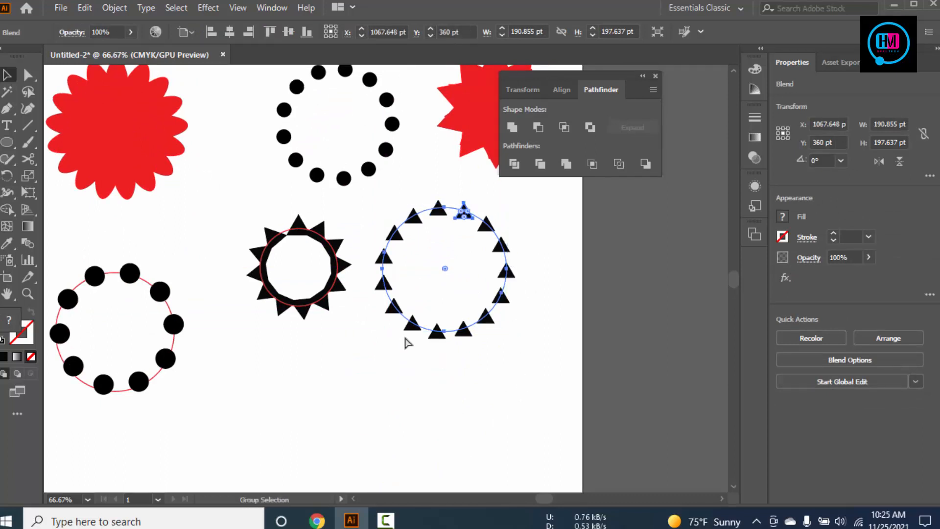
pyautogui.scroll(-2, 406, 343)
pyautogui.press('v')
pyautogui.click(405, 347)
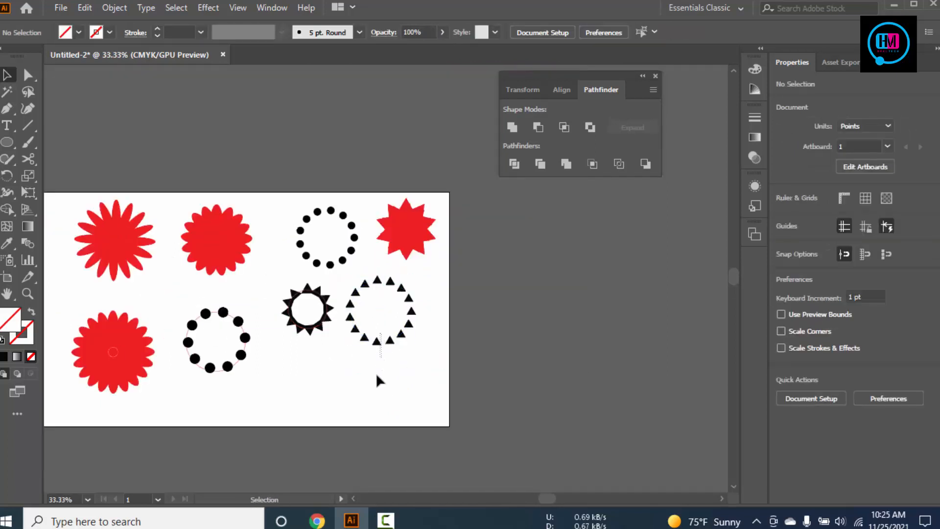
# Select the ring of small triangles, undo its accidental vertical stretch, and group it.
pyautogui.click(377, 340)
pyautogui.moveTo(379, 346); pyautogui.dragTo(354, 402)
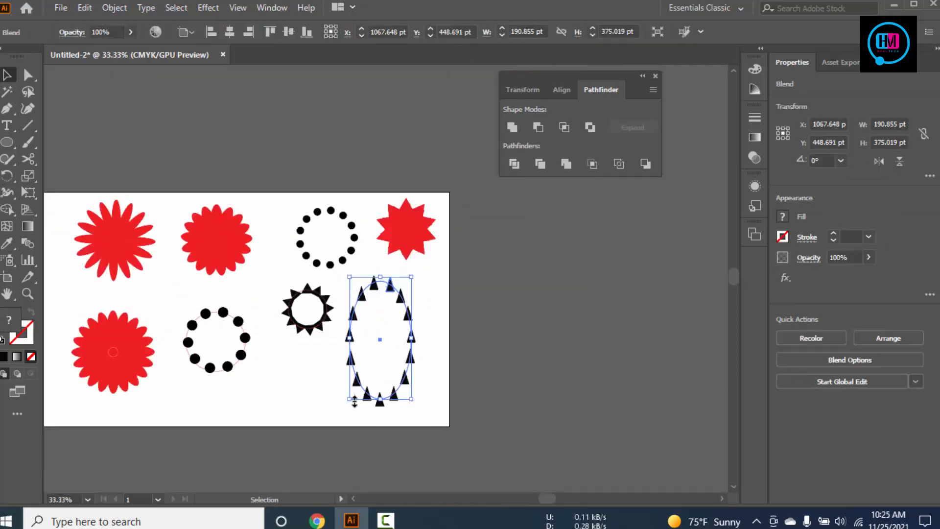
pyautogui.hotkey('ctrl', 'z')
pyautogui.hotkey('ctrl', 'g')
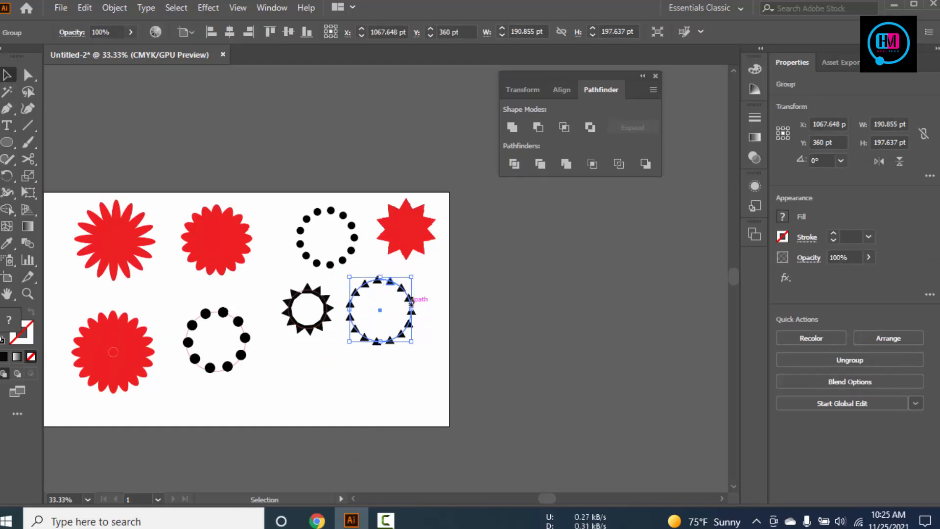
# Move the grouped triangle ring below the black sun shape and shift the dot ring with the red circle slightly down.
pyautogui.moveTo(414, 309); pyautogui.dragTo(334, 386)
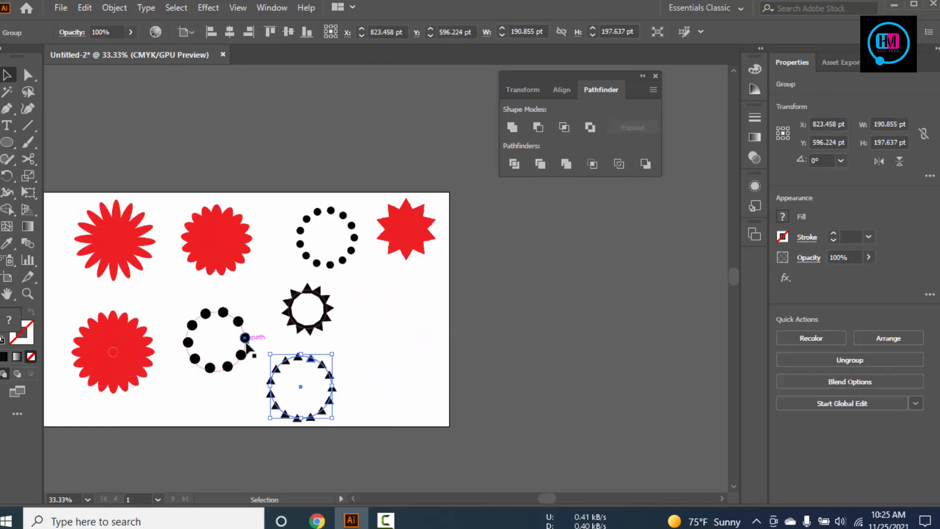
pyautogui.moveTo(242, 341)
pyautogui.mouseDown()
pyautogui.moveTo(236, 372)
pyautogui.moveTo(236, 356)
pyautogui.mouseUp()
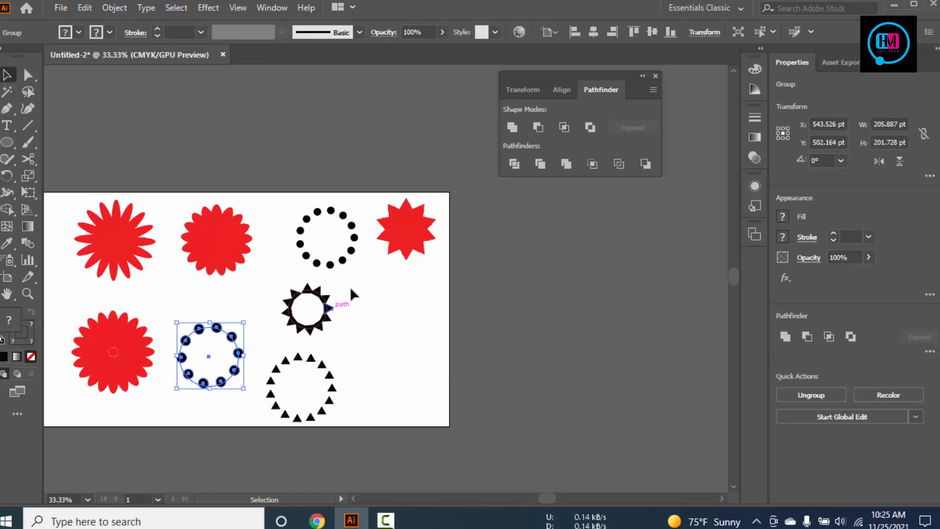
# Try to move the black sun shape away to the empty area below the red star, and undo the moves.
pyautogui.moveTo(321, 308); pyautogui.dragTo(451, 293)
pyautogui.click(393, 333)
pyautogui.hotkey('ctrl', 'z')
pyautogui.scroll(2, 374, 304)
pyautogui.click(365, 294)
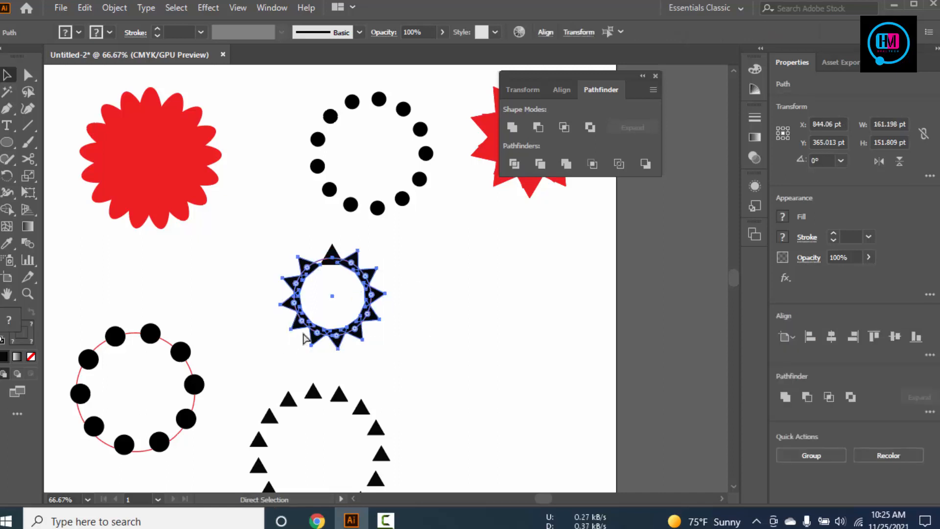
pyautogui.moveTo(378, 296); pyautogui.dragTo(567, 261)
pyautogui.hotkey('ctrl', 'z')
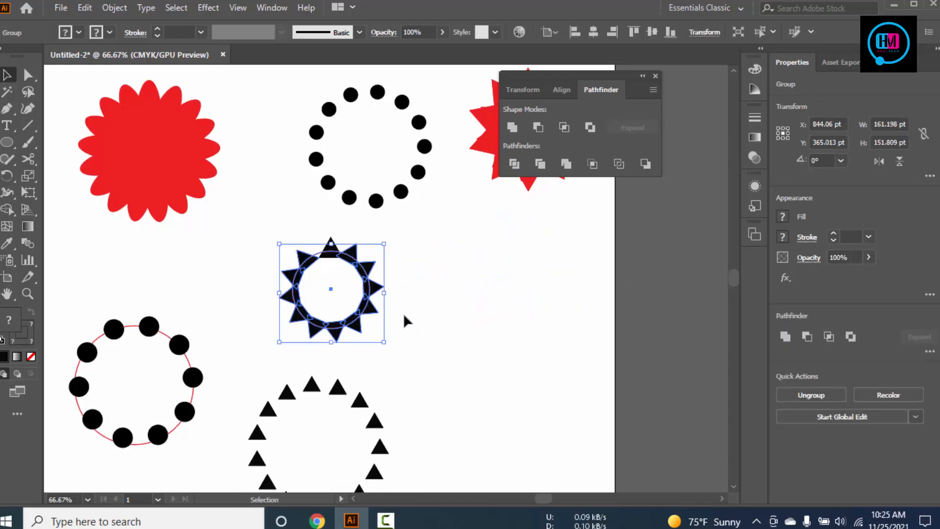
# Select and group the whole black sun shape including its top triangle, and move it directly below the red star.
pyautogui.click(257, 233)
pyautogui.moveTo(415, 321); pyautogui.dragTo(422, 334)
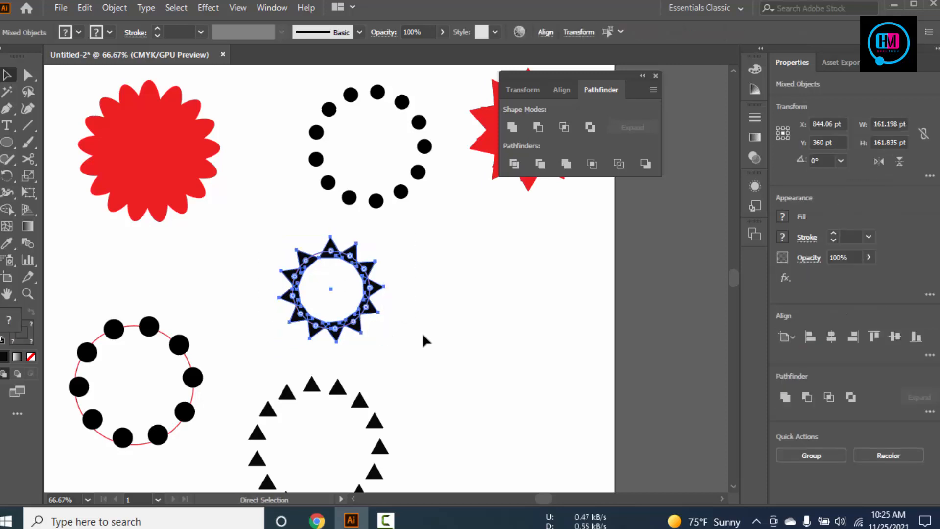
pyautogui.moveTo(380, 284); pyautogui.dragTo(563, 258)
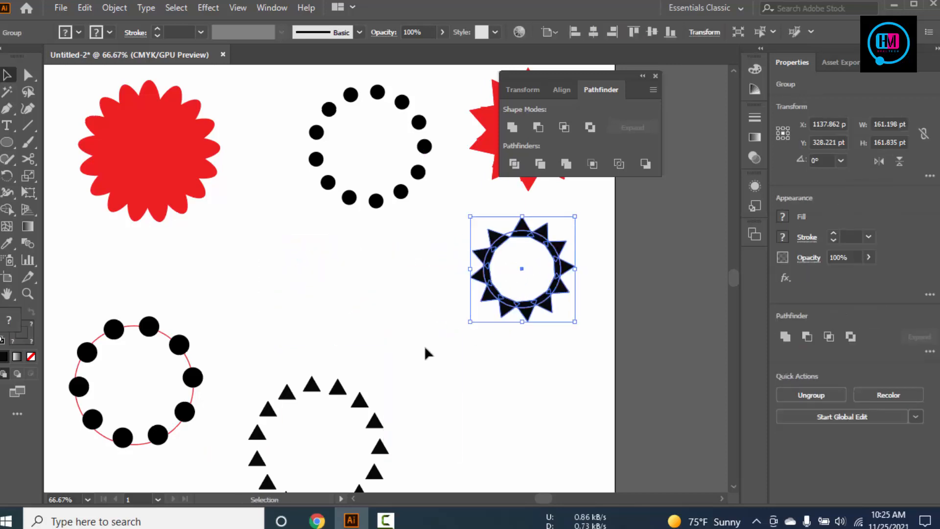
pyautogui.click(424, 345)
# Scale the triangle ring down to about 118 by 122 pt and place it beside the dot ring with the red circle.
pyautogui.scroll(-3, 424, 345)
pyautogui.hscroll(-2, 424, 346)
pyautogui.moveTo(411, 311); pyautogui.dragTo(408, 235)
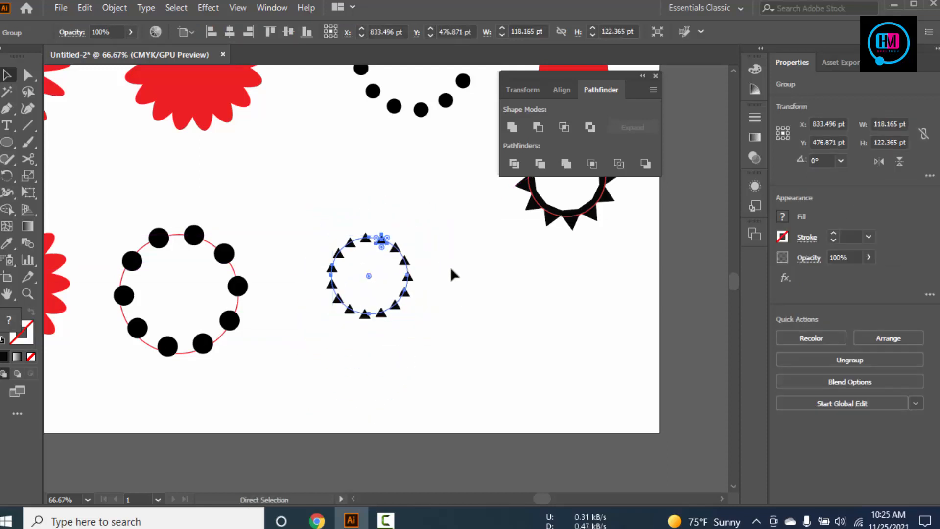
pyautogui.keyDown('alt'); pyautogui.scroll(-2, 451, 267); pyautogui.keyUp('alt')
pyautogui.scroll(1, 424, 318)
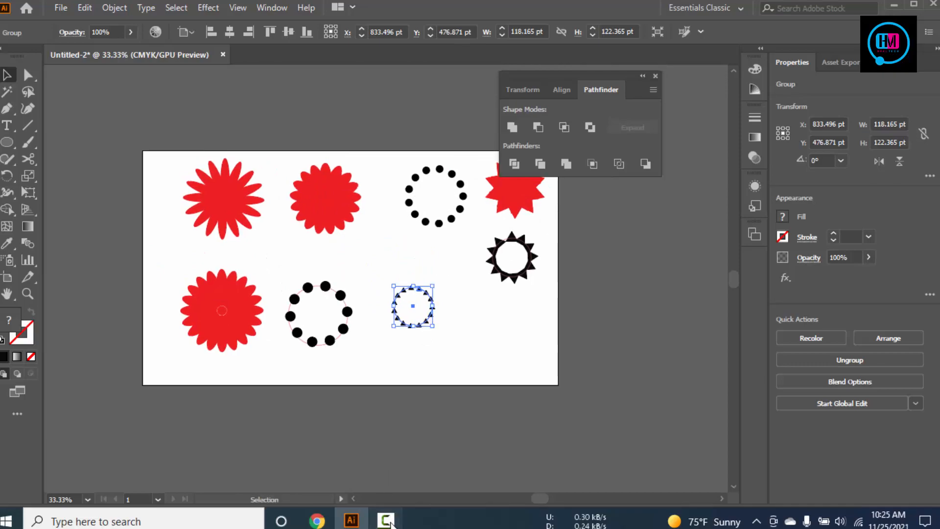